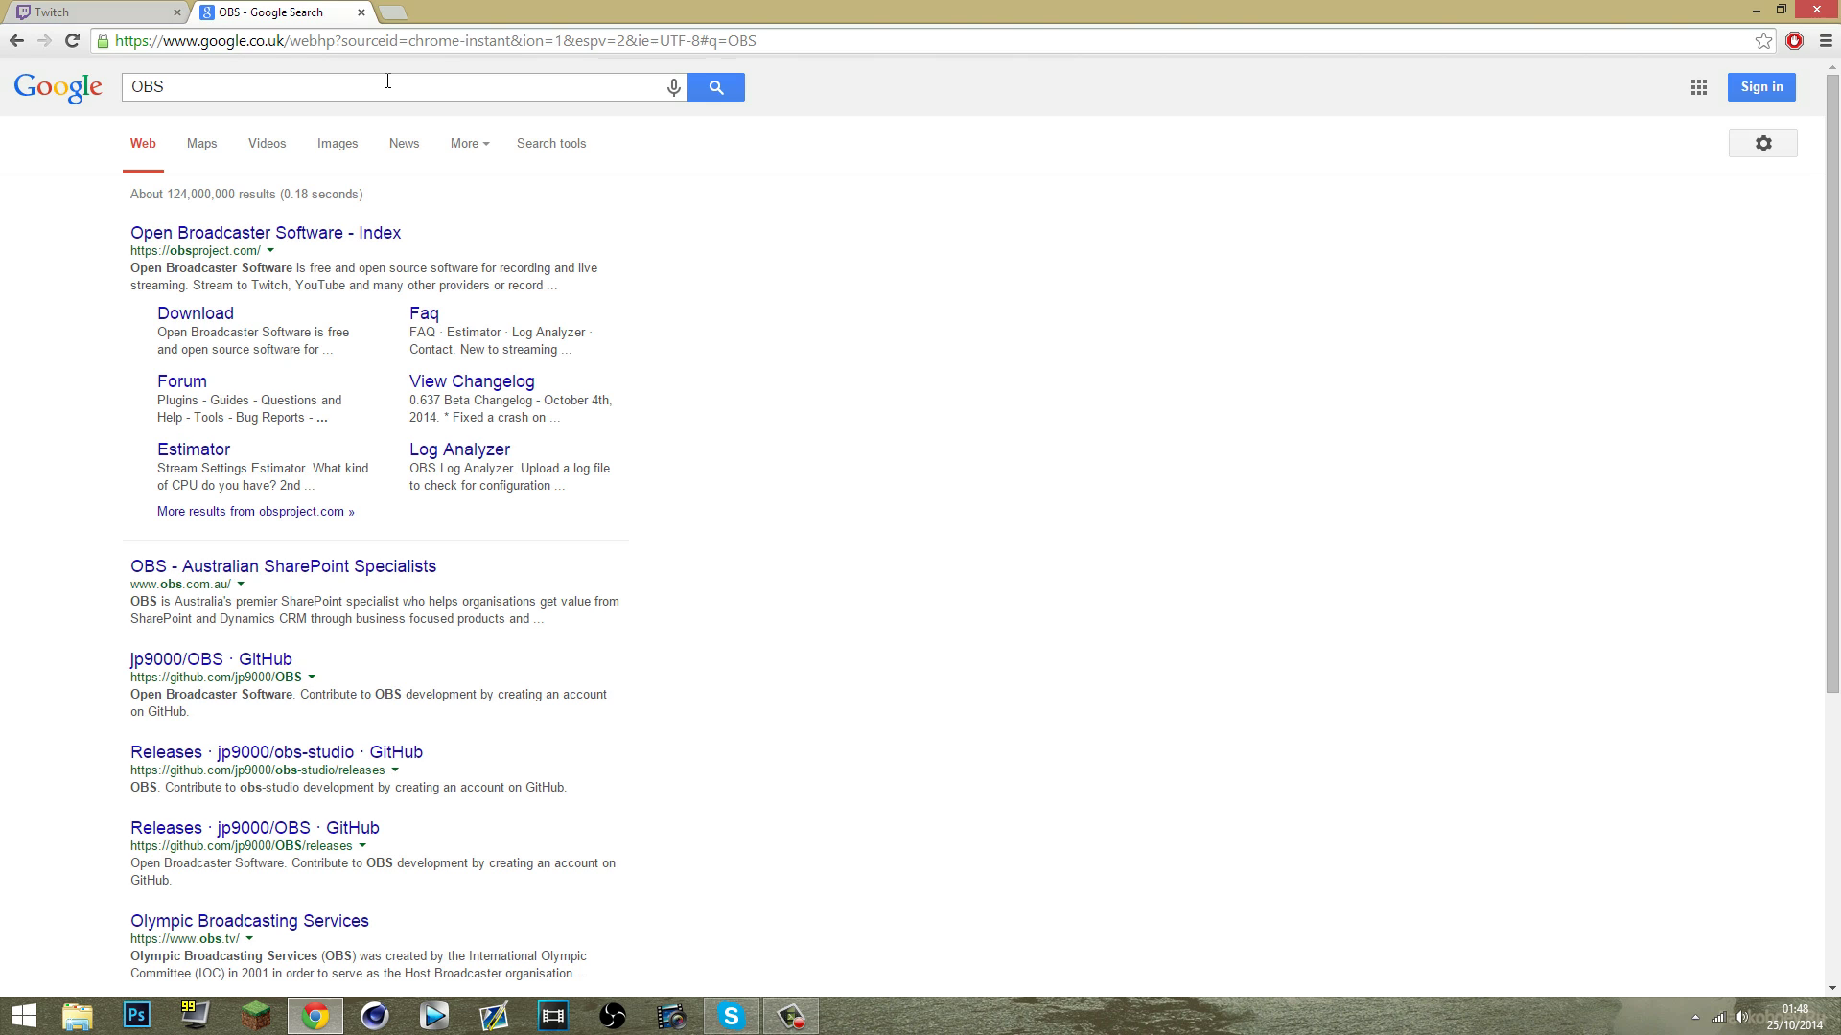
Step: Open the 'Open Broadcaster Software - Index' search result to load obsproject.com
{"action": "left_click", "coordinate": [335, 238]}
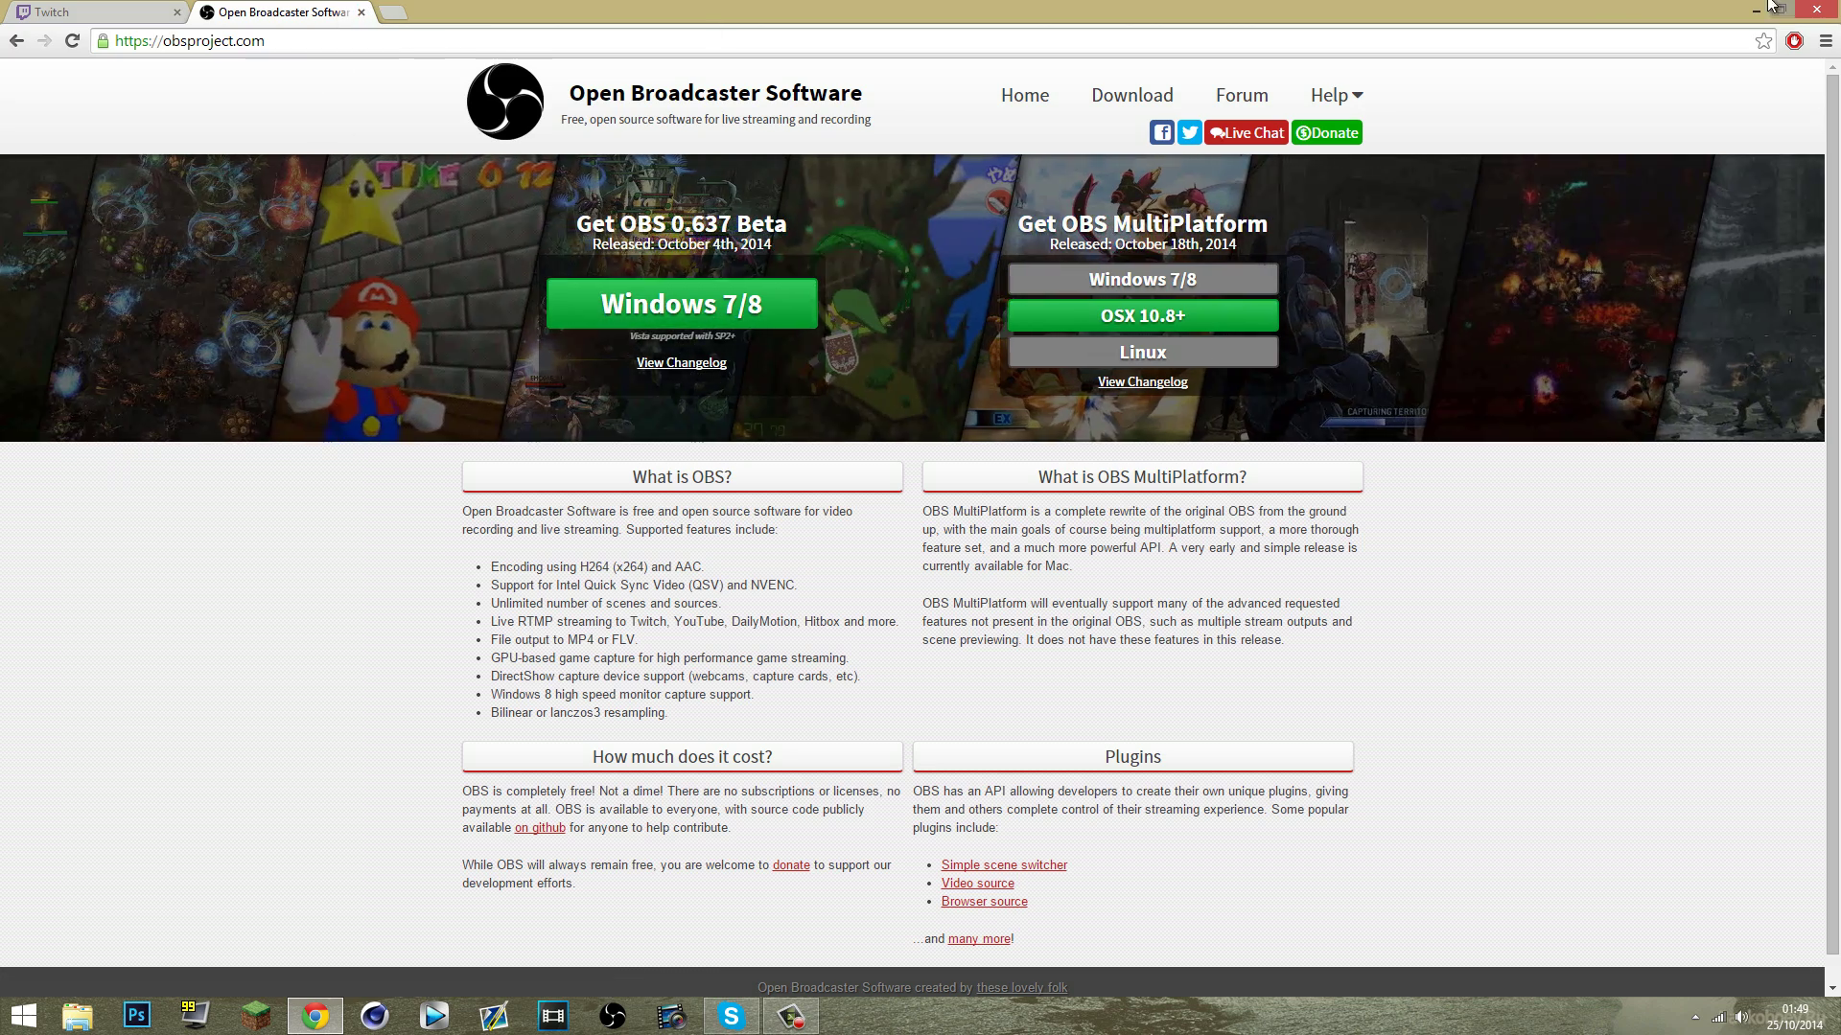
Step: Bring up the OBS window from the taskbar and open its Settings
{"action": "key", "text": "super+d"}
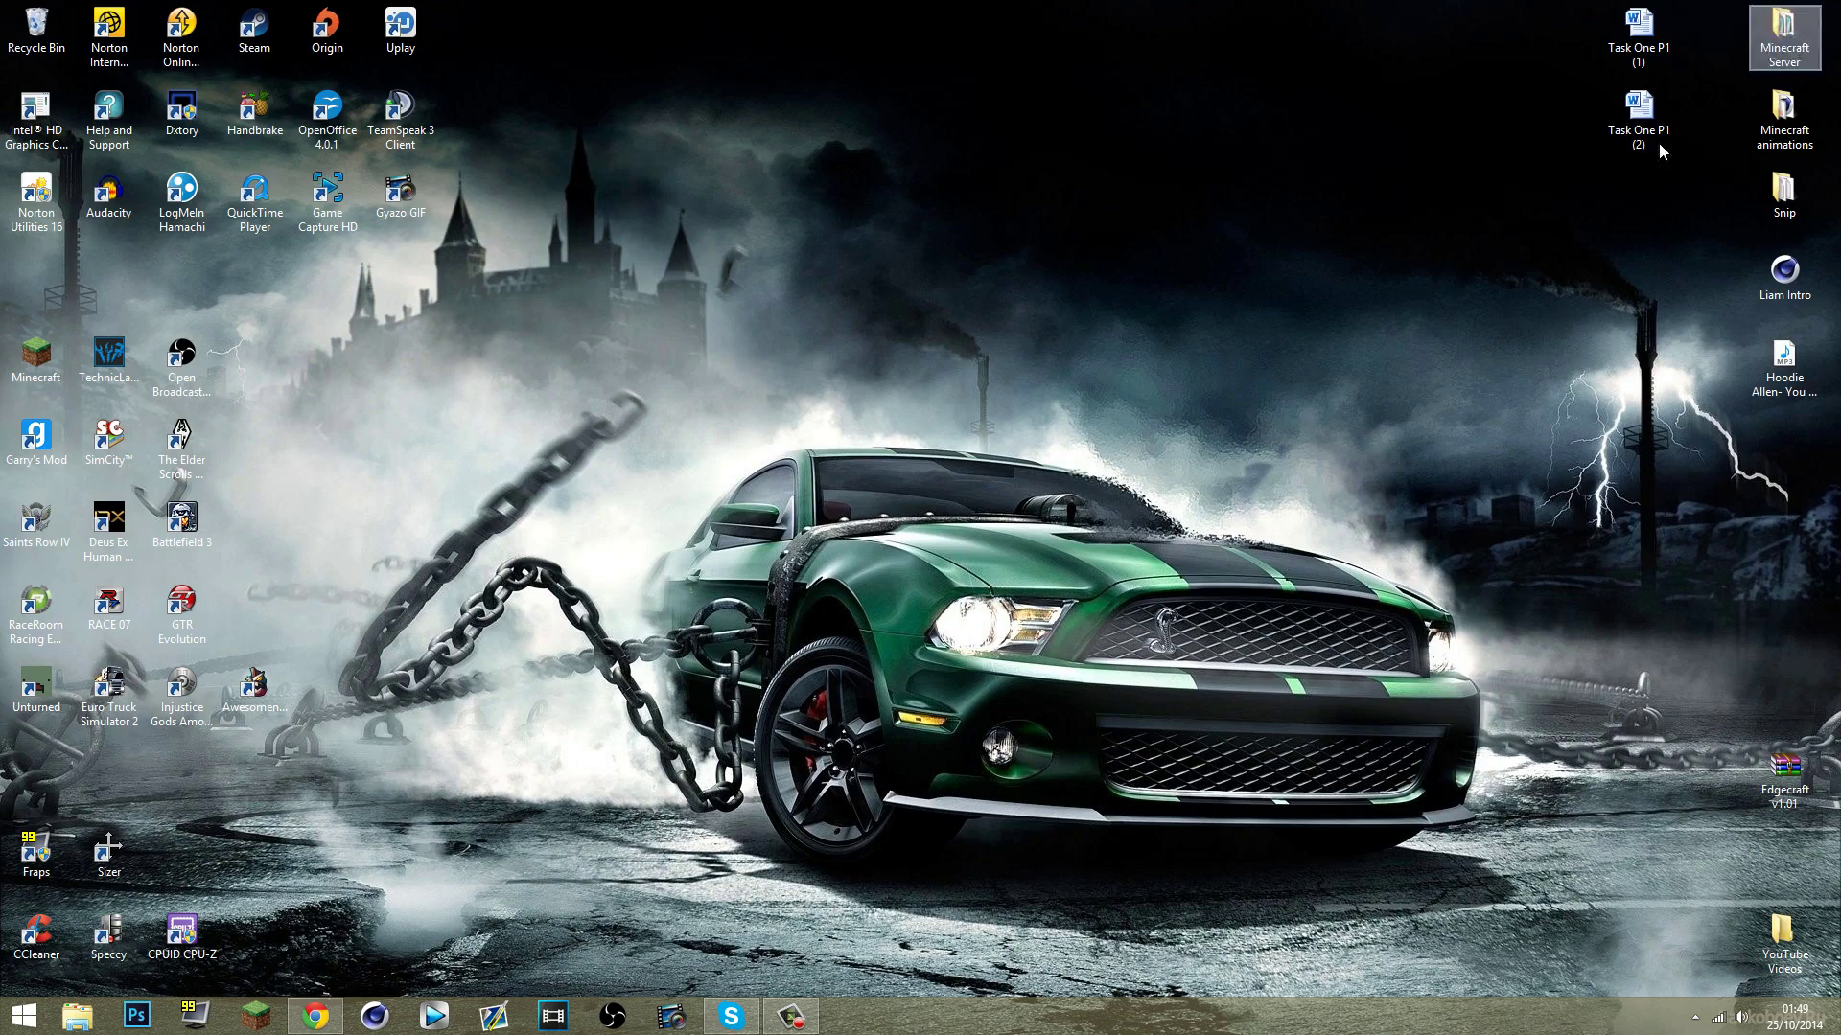
{"action": "left_click", "coordinate": [612, 1017]}
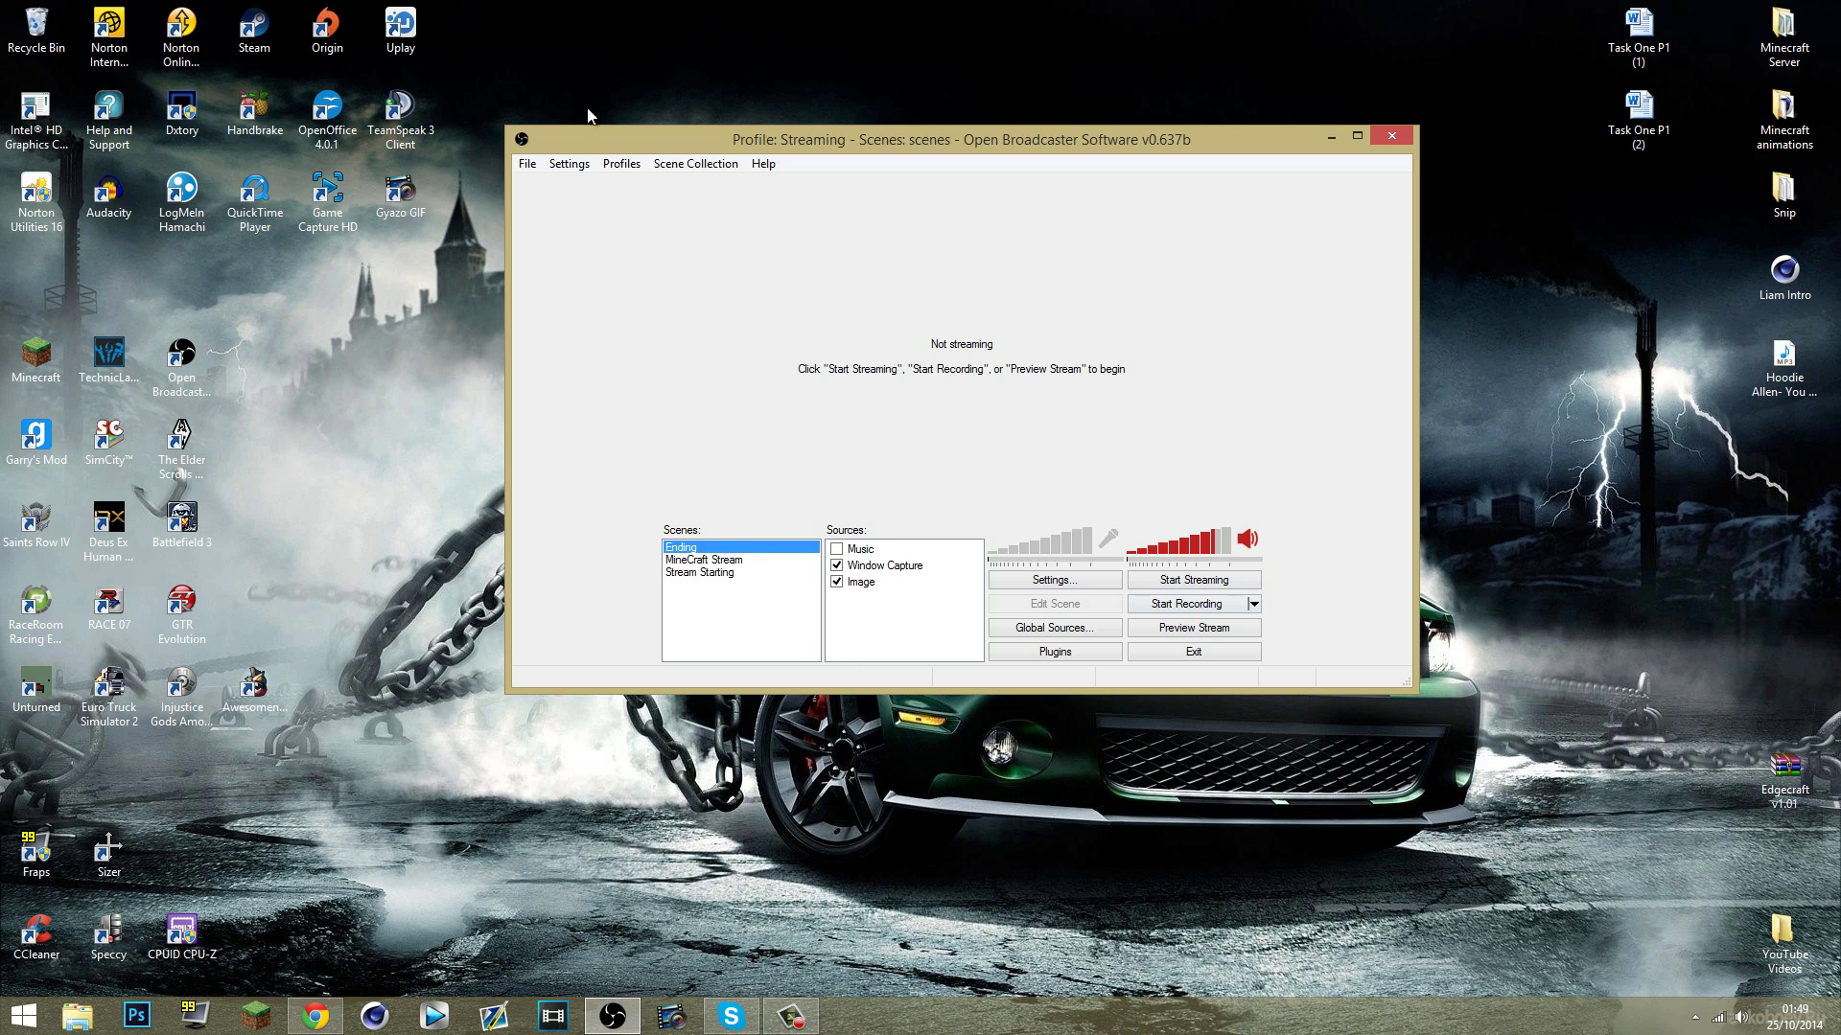
{"action": "left_click", "coordinate": [618, 164]}
{"action": "left_click", "coordinate": [1002, 127]}
{"action": "left_click", "coordinate": [1055, 580]}
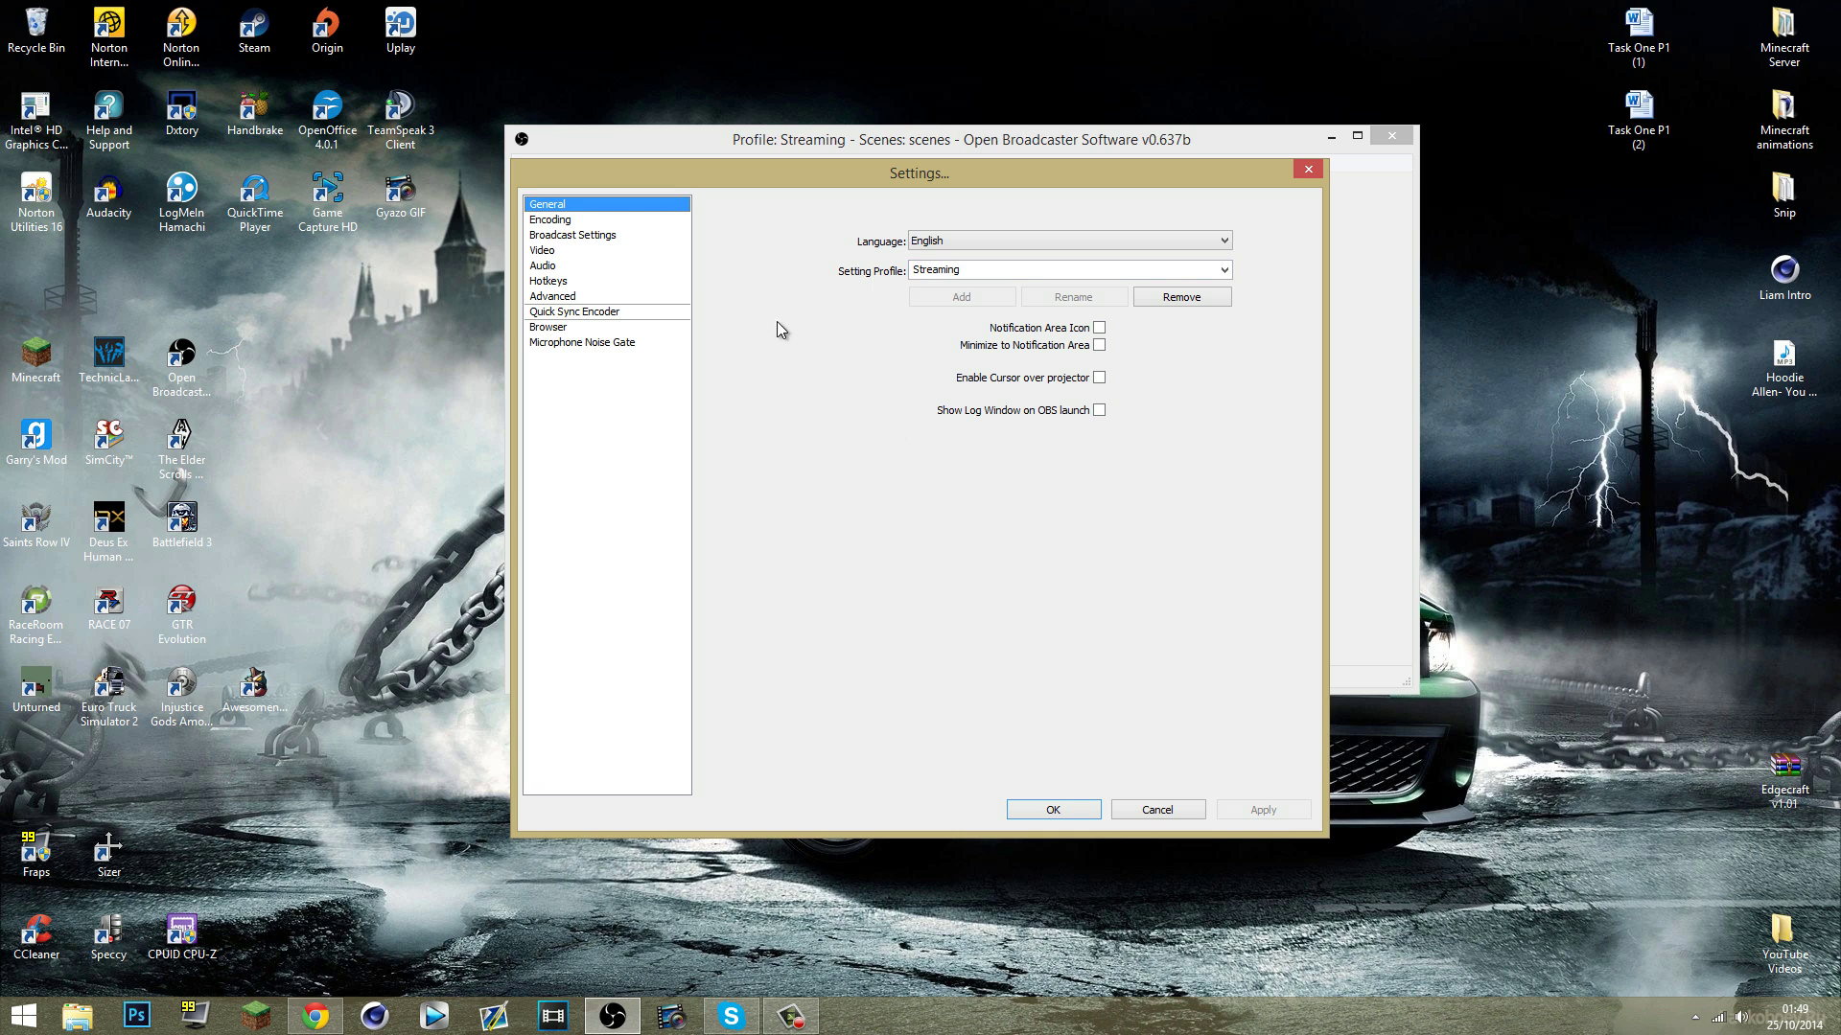
Step: Keep Streaming as the setting profile and view the Encoding settings
{"action": "left_click", "coordinate": [1168, 270]}
{"action": "left_click", "coordinate": [1216, 275]}
{"action": "left_click", "coordinate": [1224, 271]}
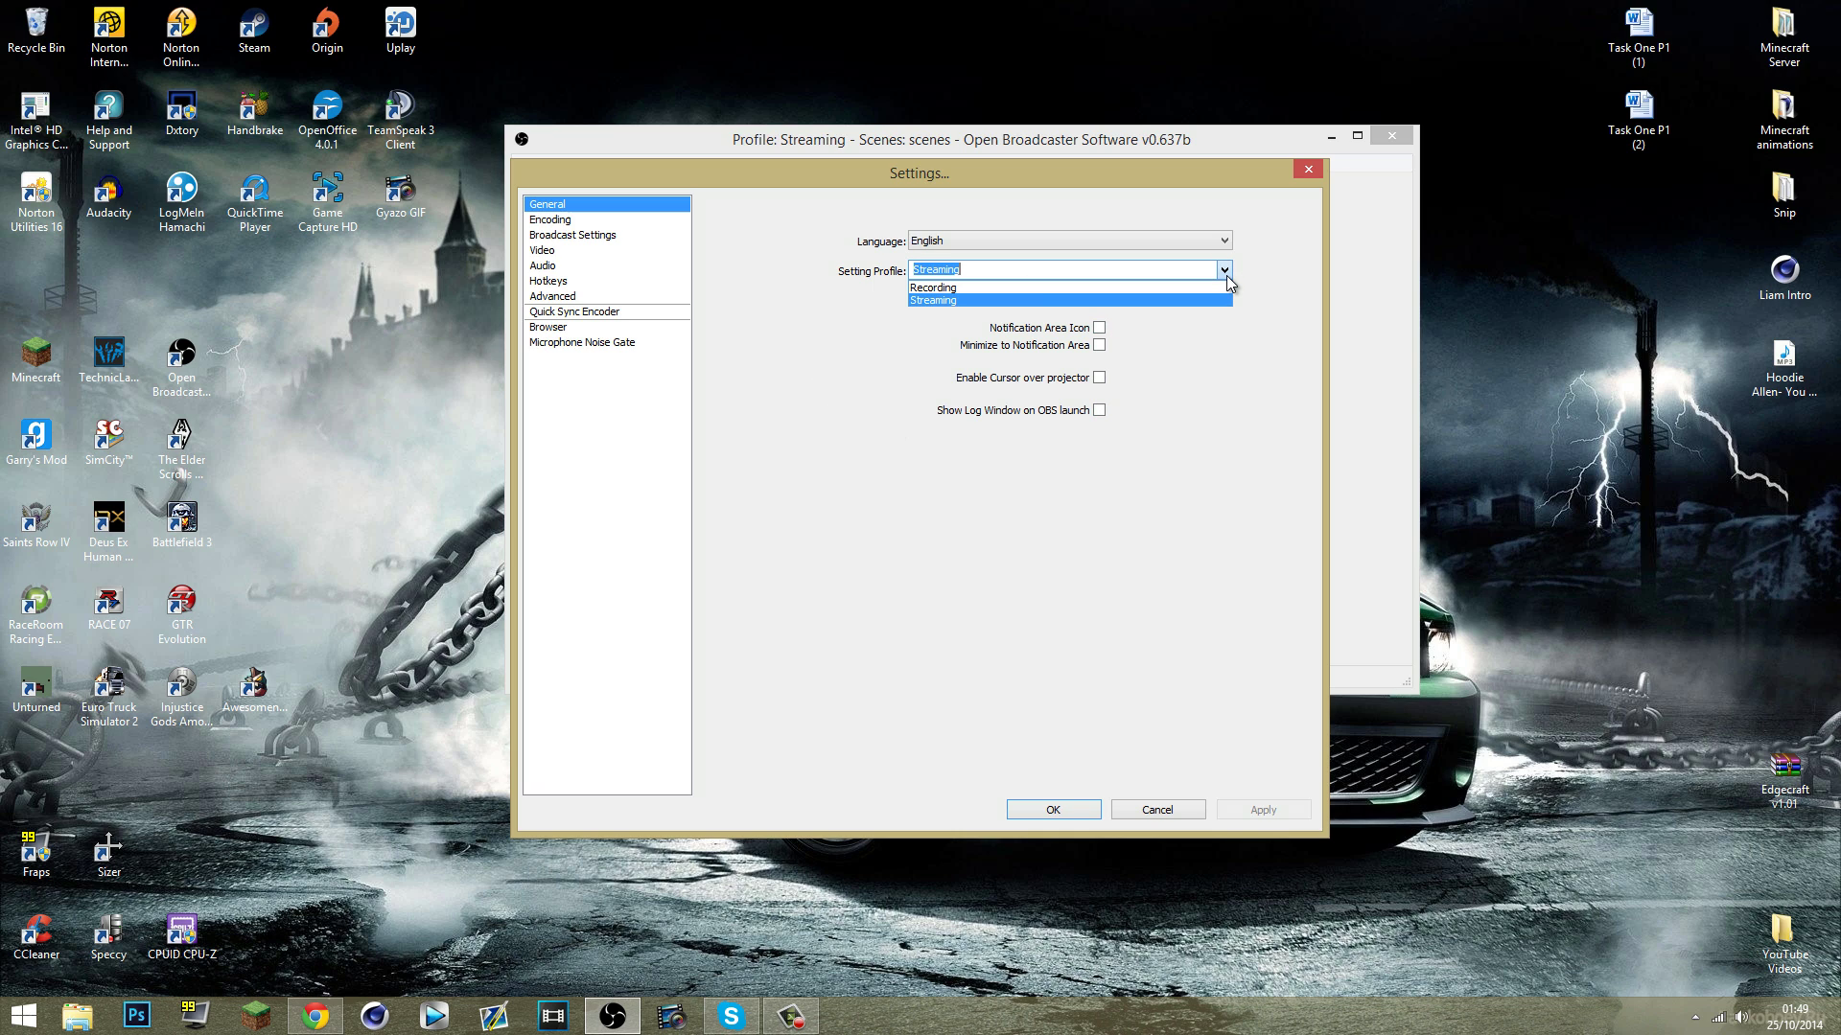
{"action": "left_click", "coordinate": [1306, 499]}
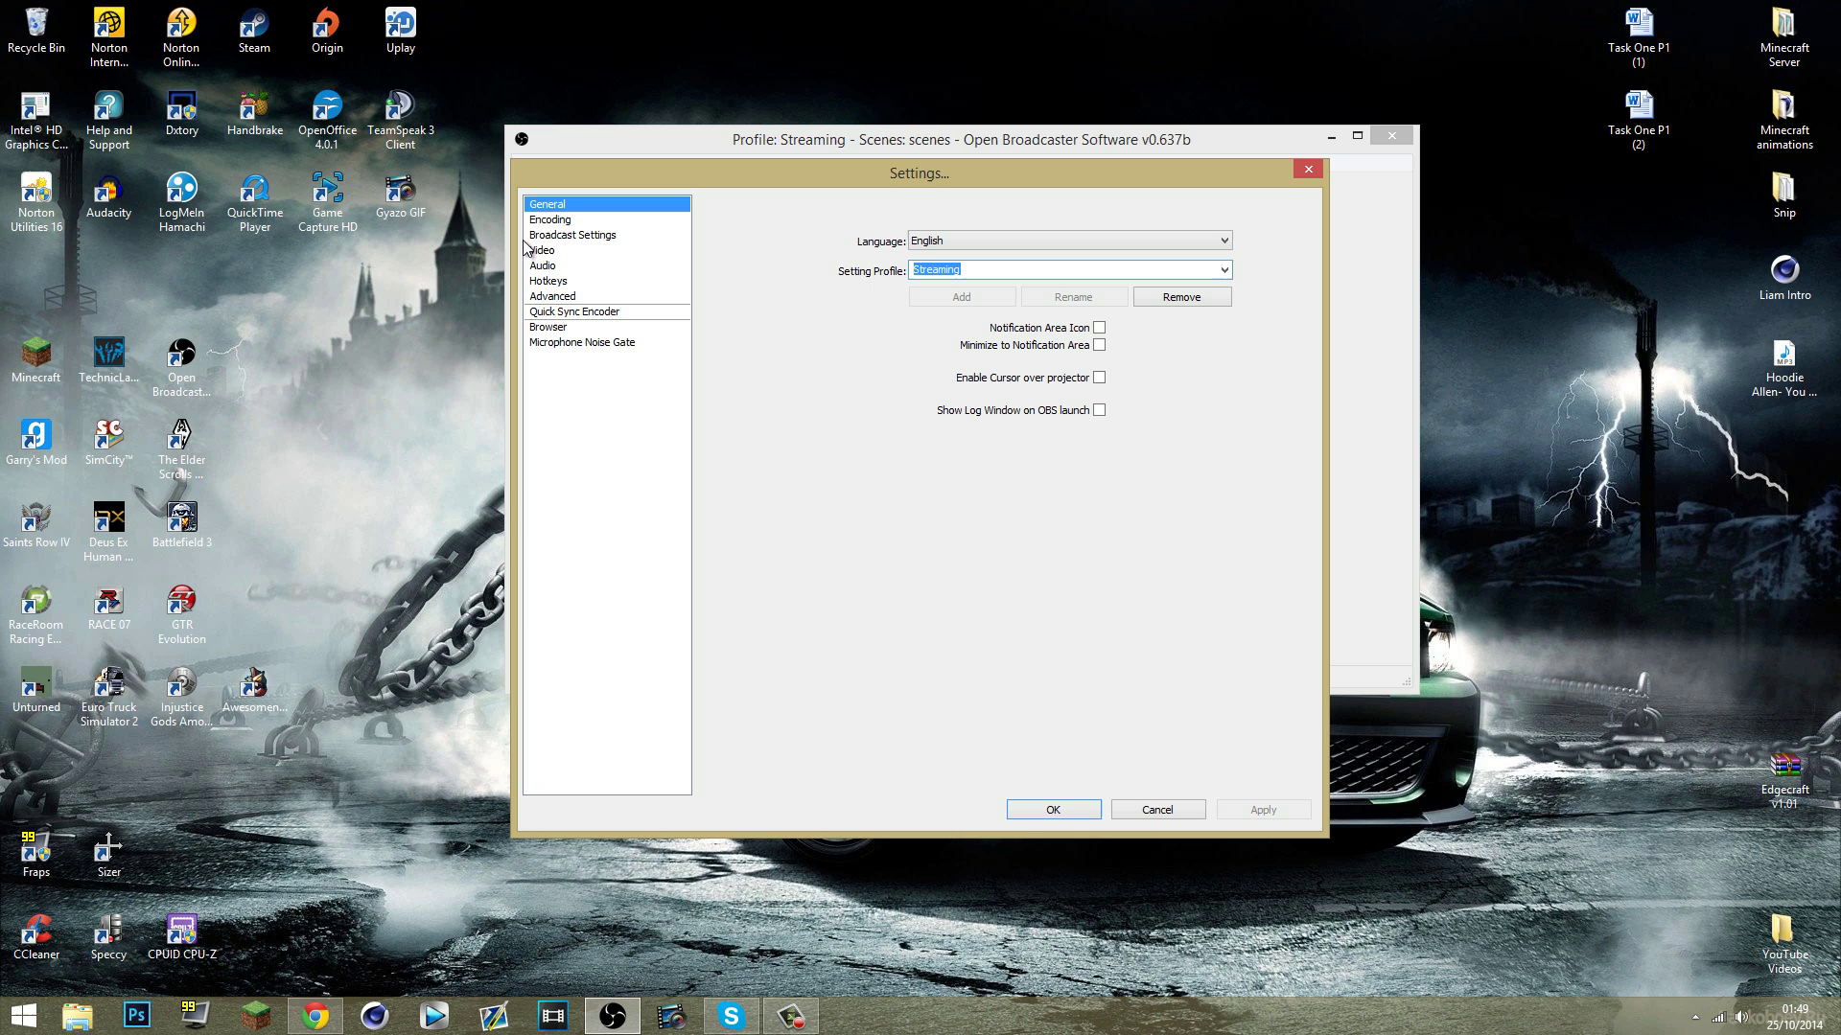
{"action": "left_click", "coordinate": [564, 222]}
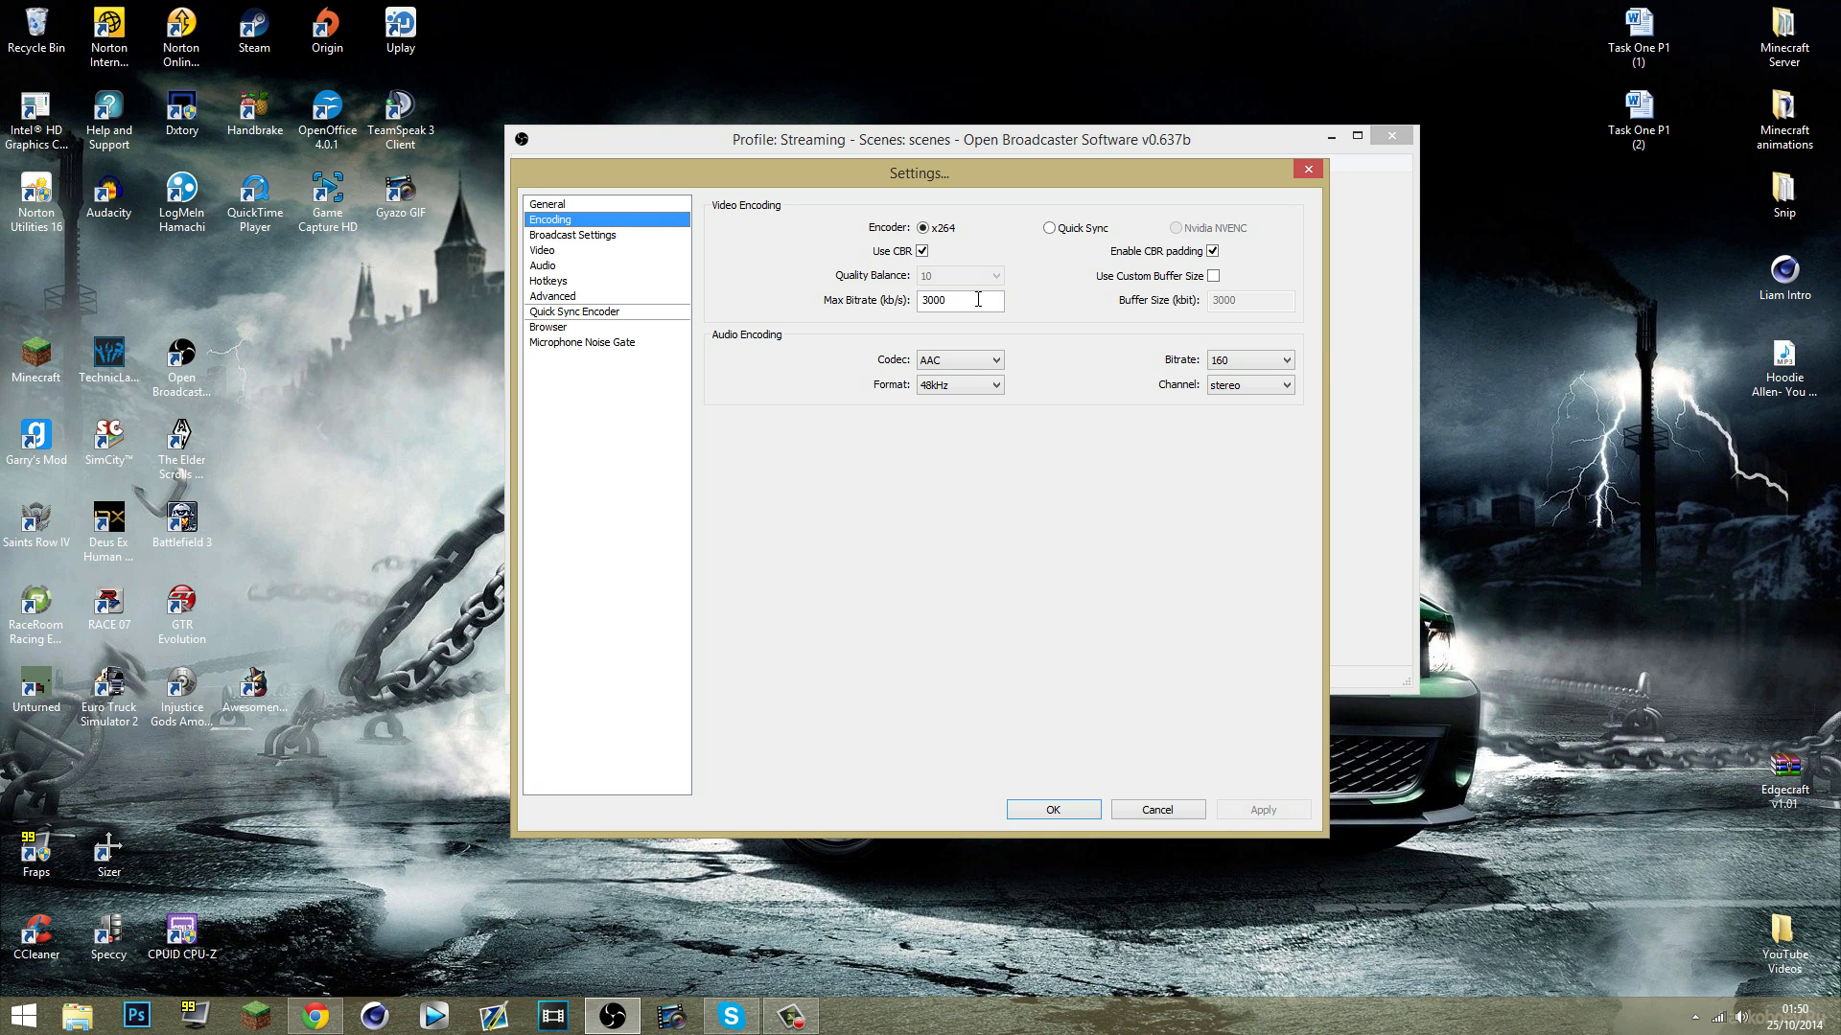
Step: Check the x264 Max Bitrate of 3000, then view Broadcast Settings
{"action": "double_click", "coordinate": [974, 299]}
{"action": "left_click", "coordinate": [974, 292]}
{"action": "left_click", "coordinate": [591, 236]}
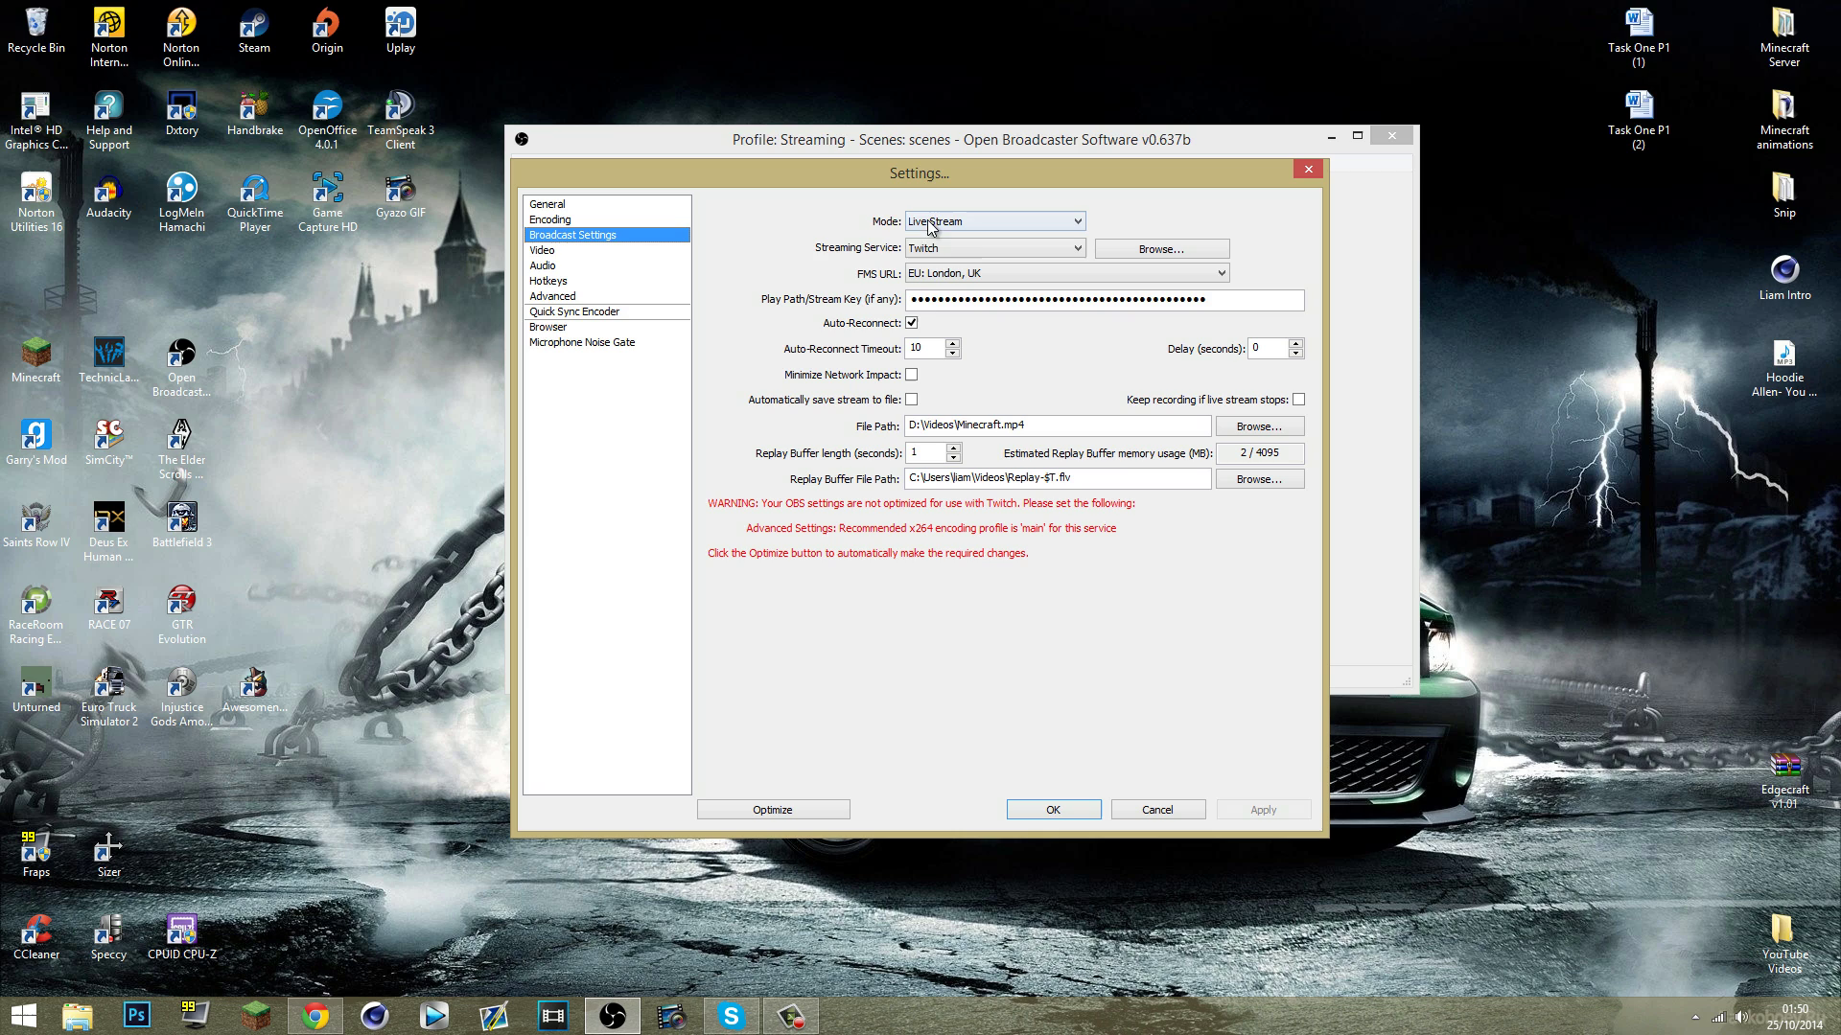
Step: Confirm Live Stream mode, Twitch service and EU: London, UK server, then return to Chrome
{"action": "left_click", "coordinate": [966, 221]}
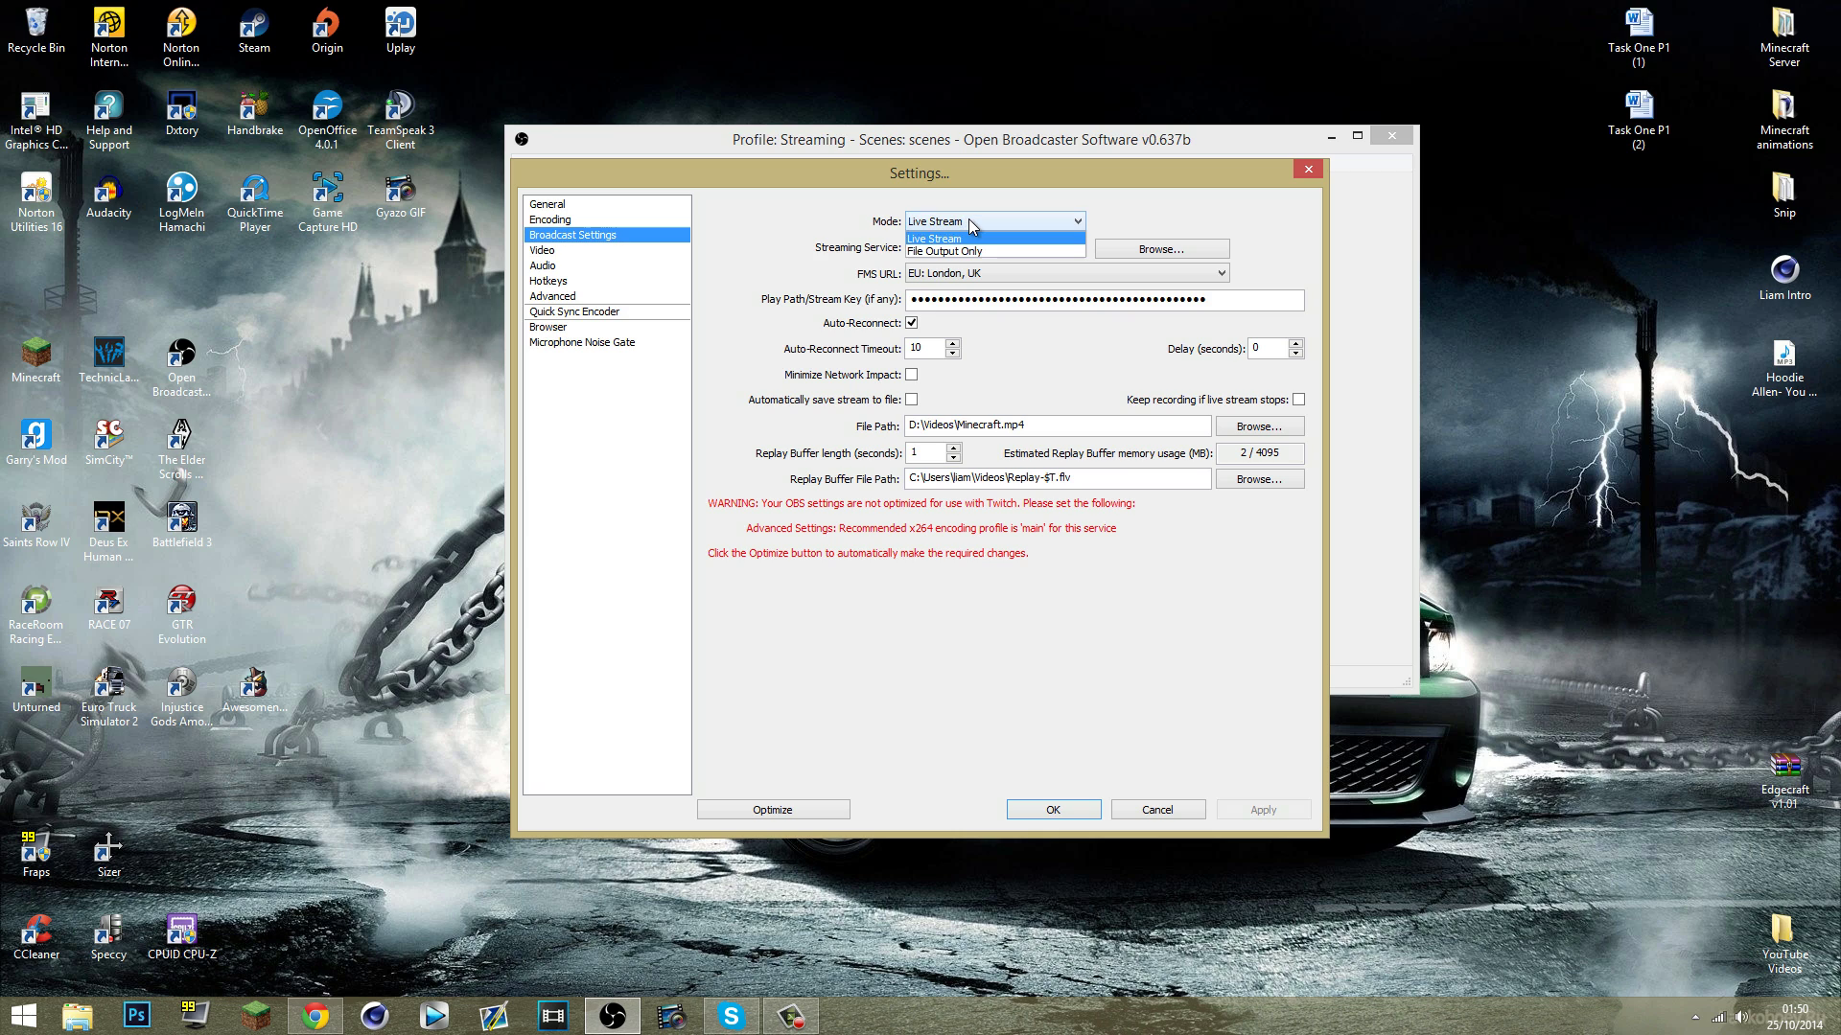
{"action": "left_click", "coordinate": [736, 219]}
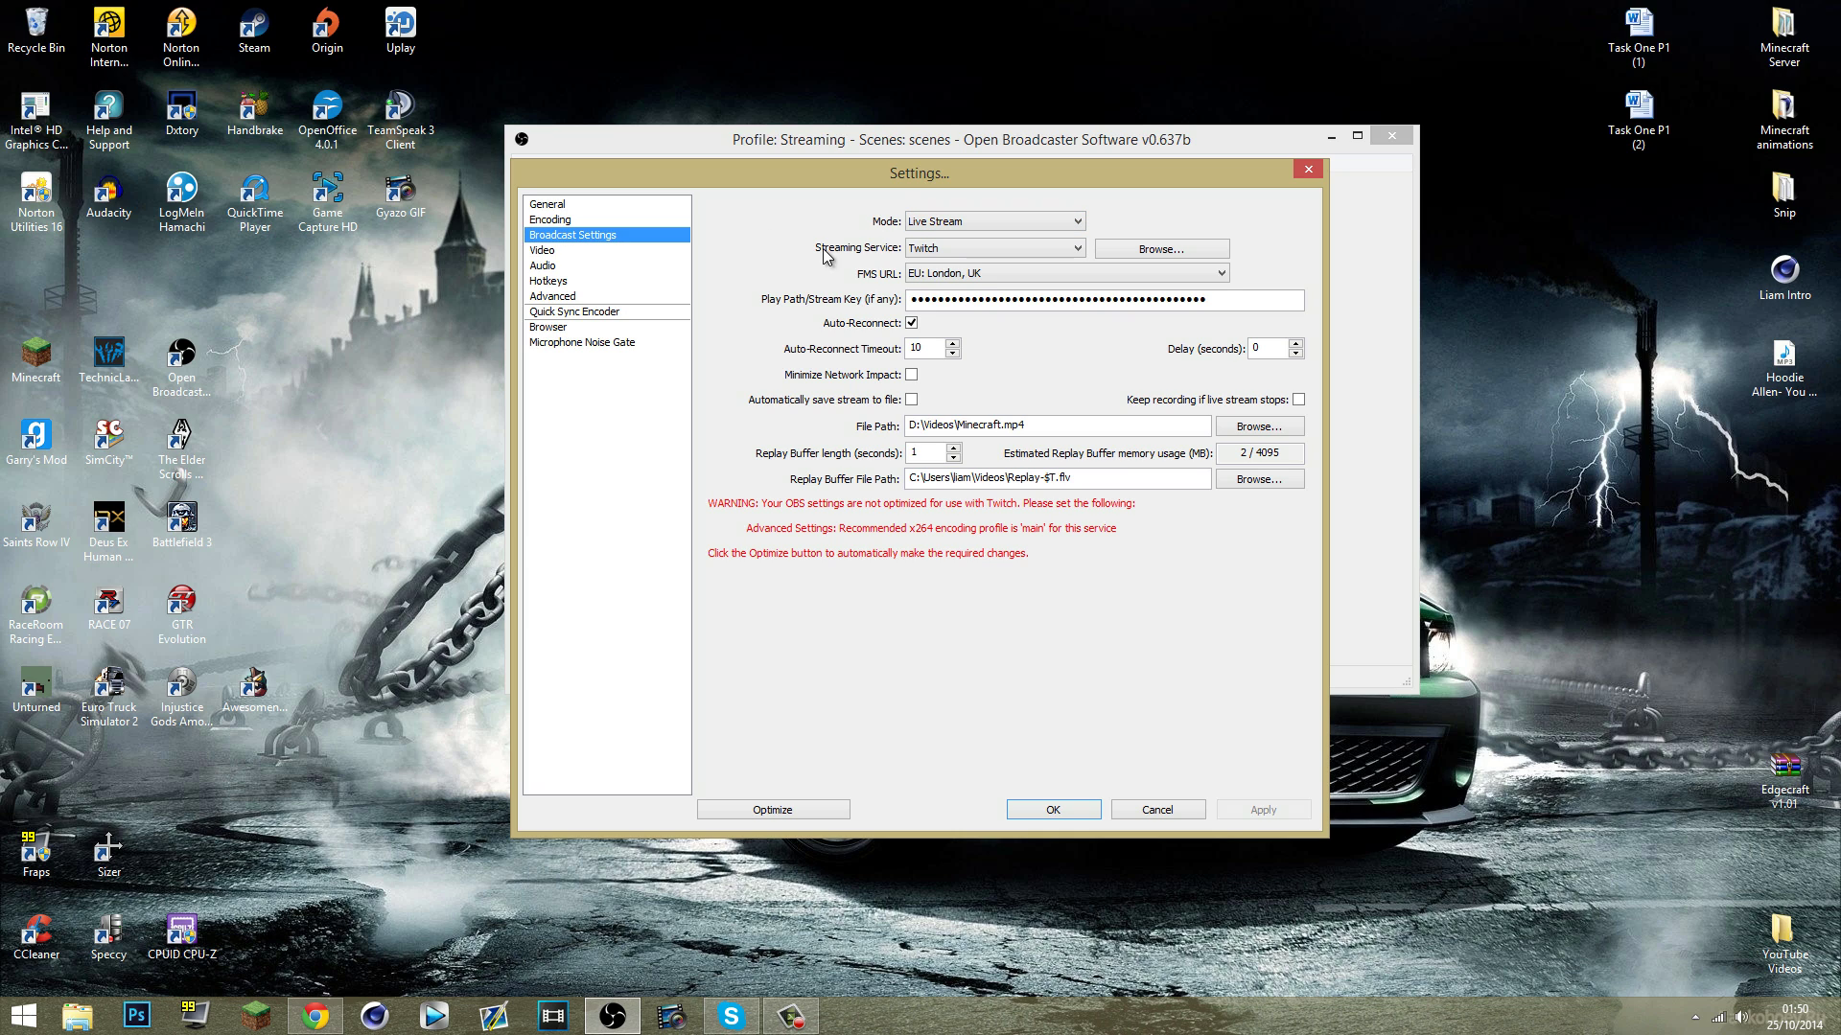
{"action": "left_click", "coordinate": [955, 248]}
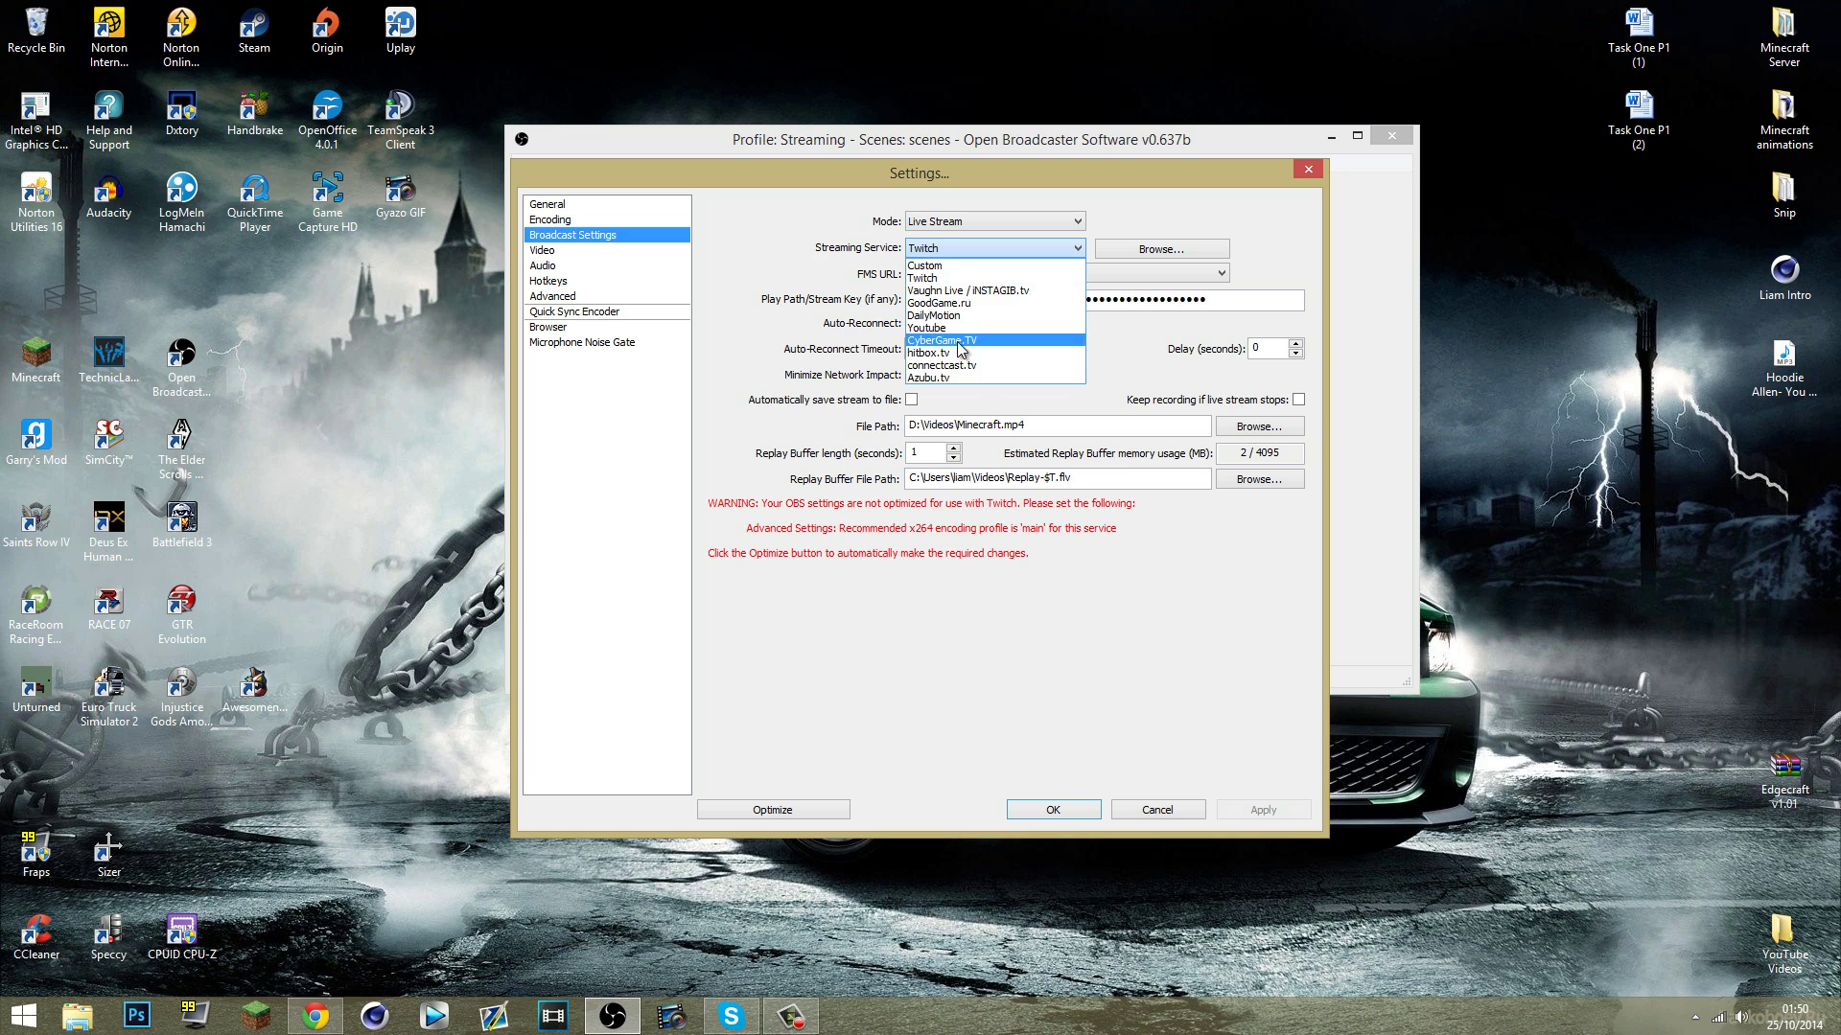
{"action": "left_click", "coordinate": [762, 278]}
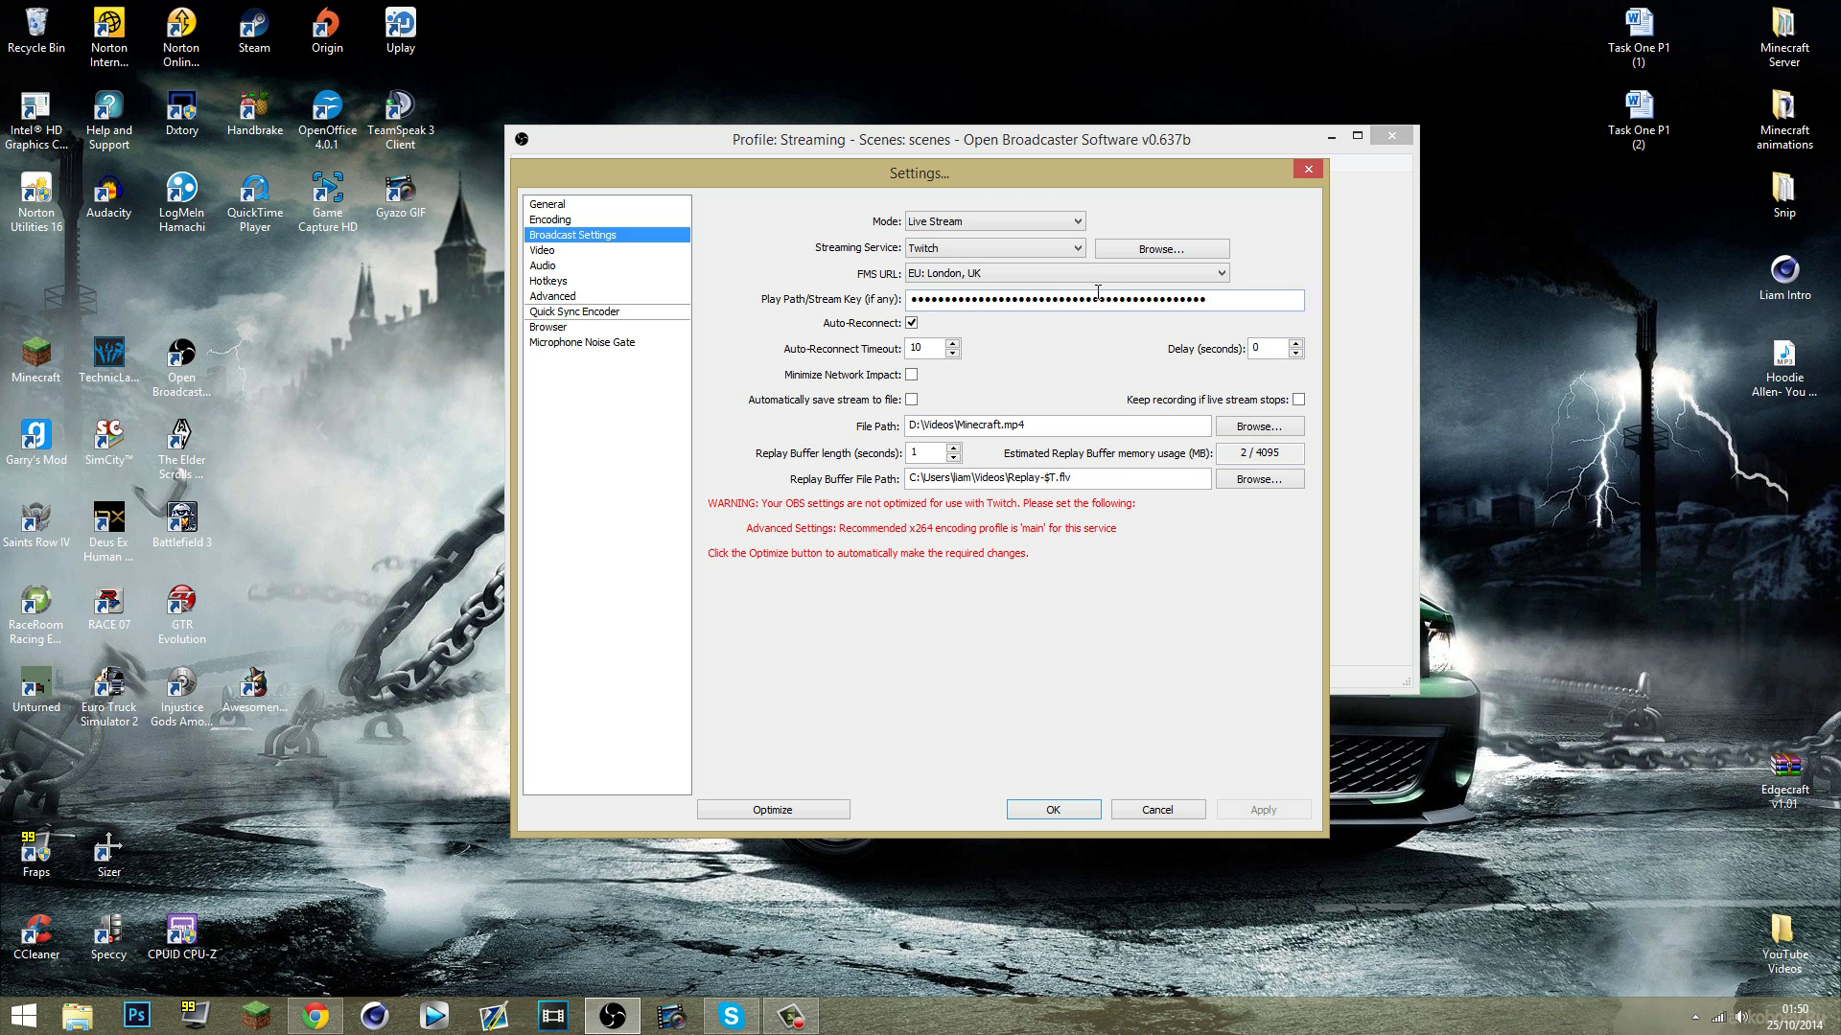
{"action": "left_click", "coordinate": [1009, 276]}
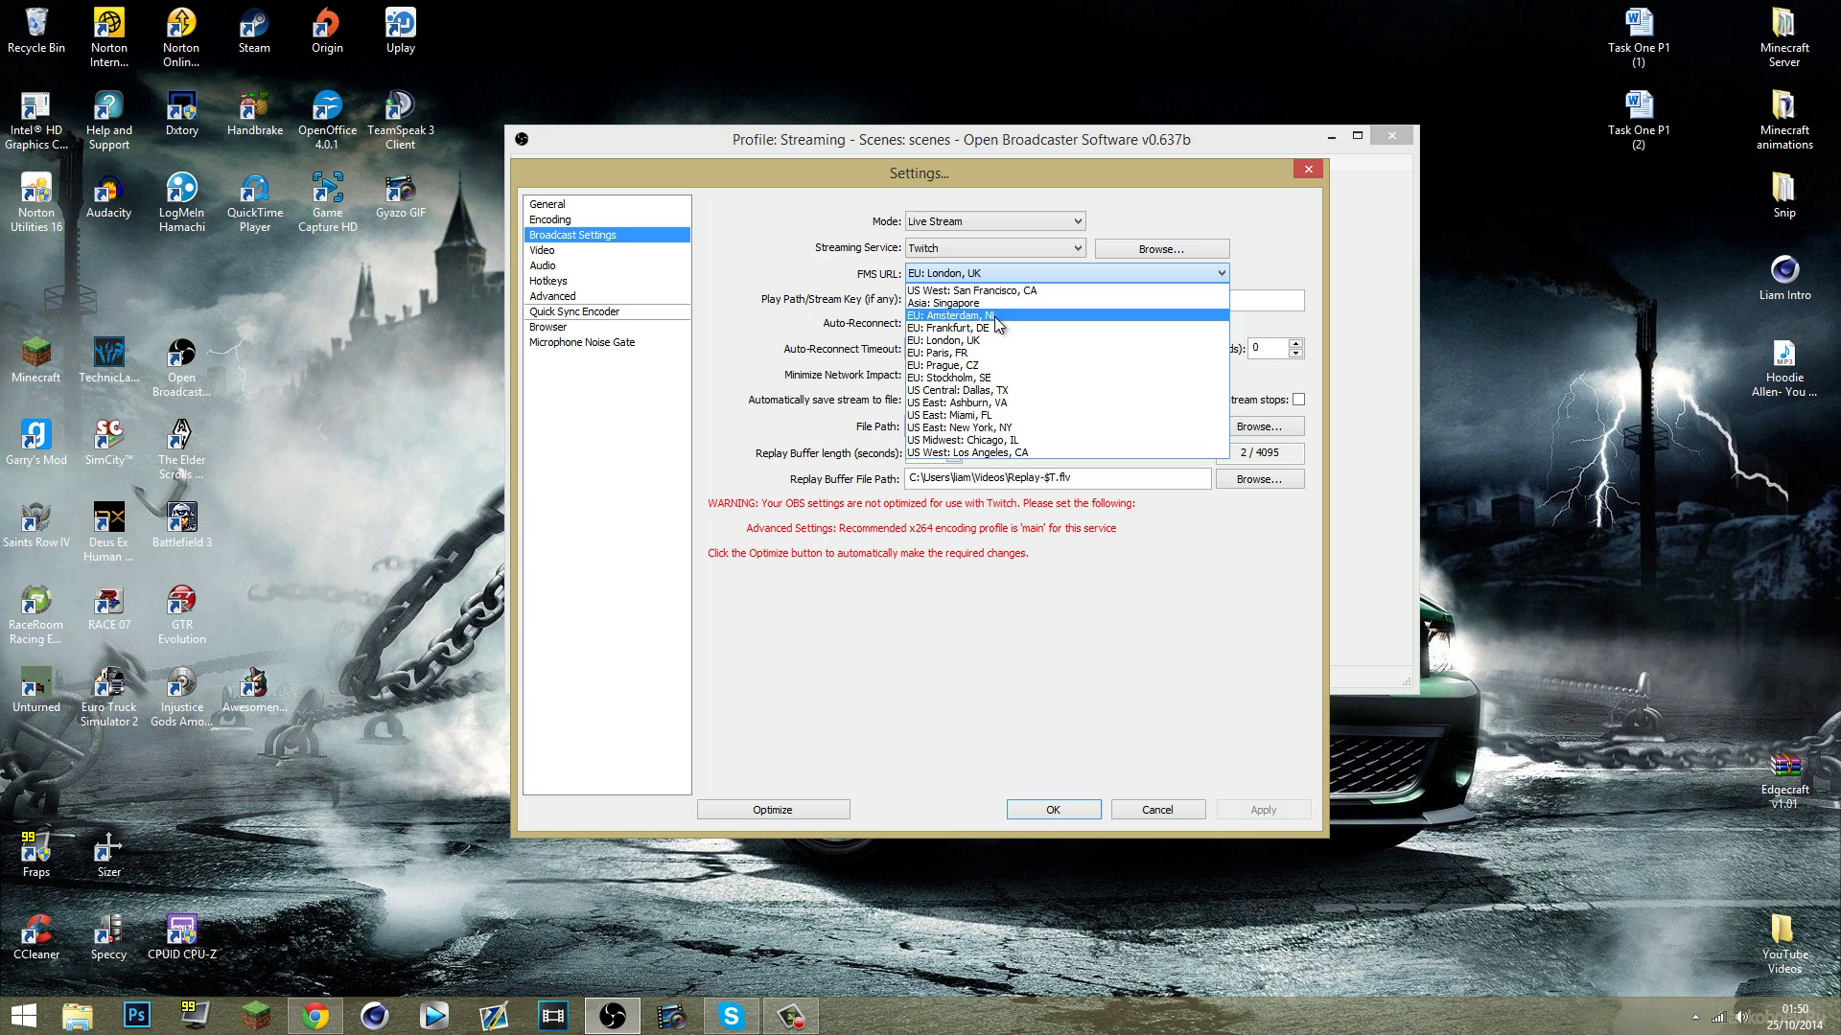
{"action": "left_click", "coordinate": [761, 244]}
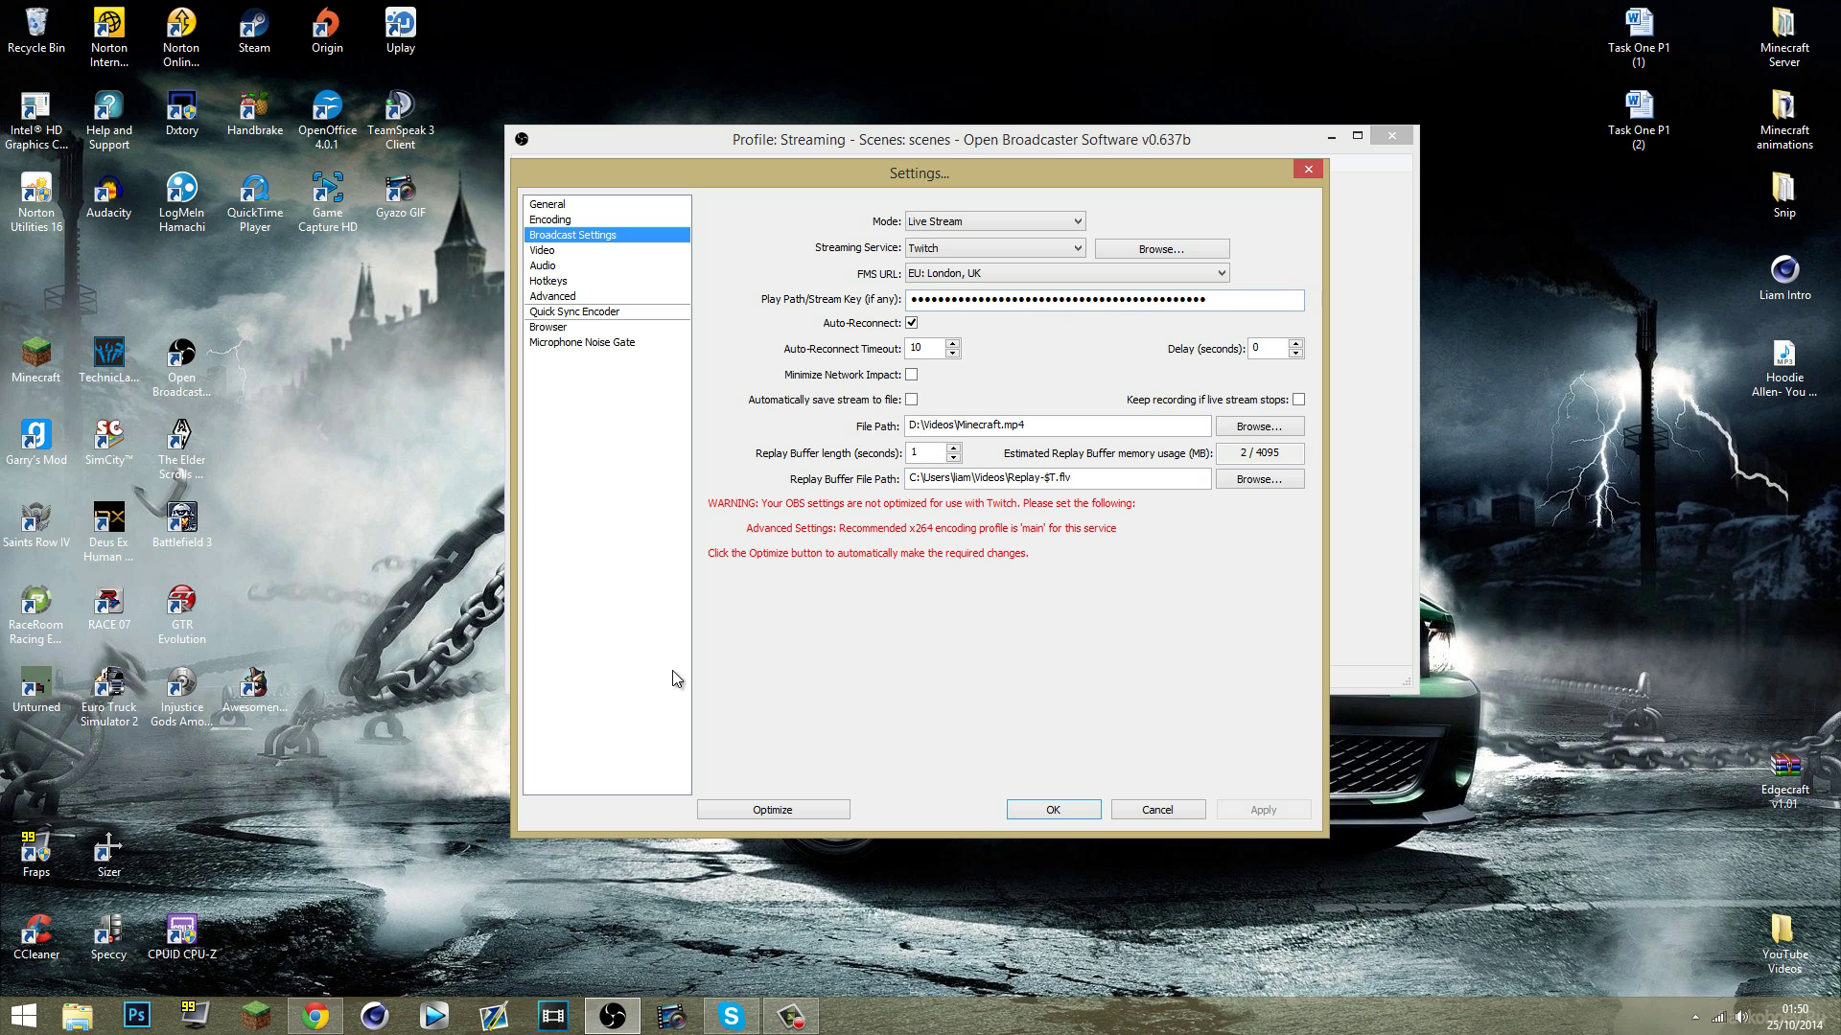
{"action": "left_click", "coordinate": [316, 1017]}
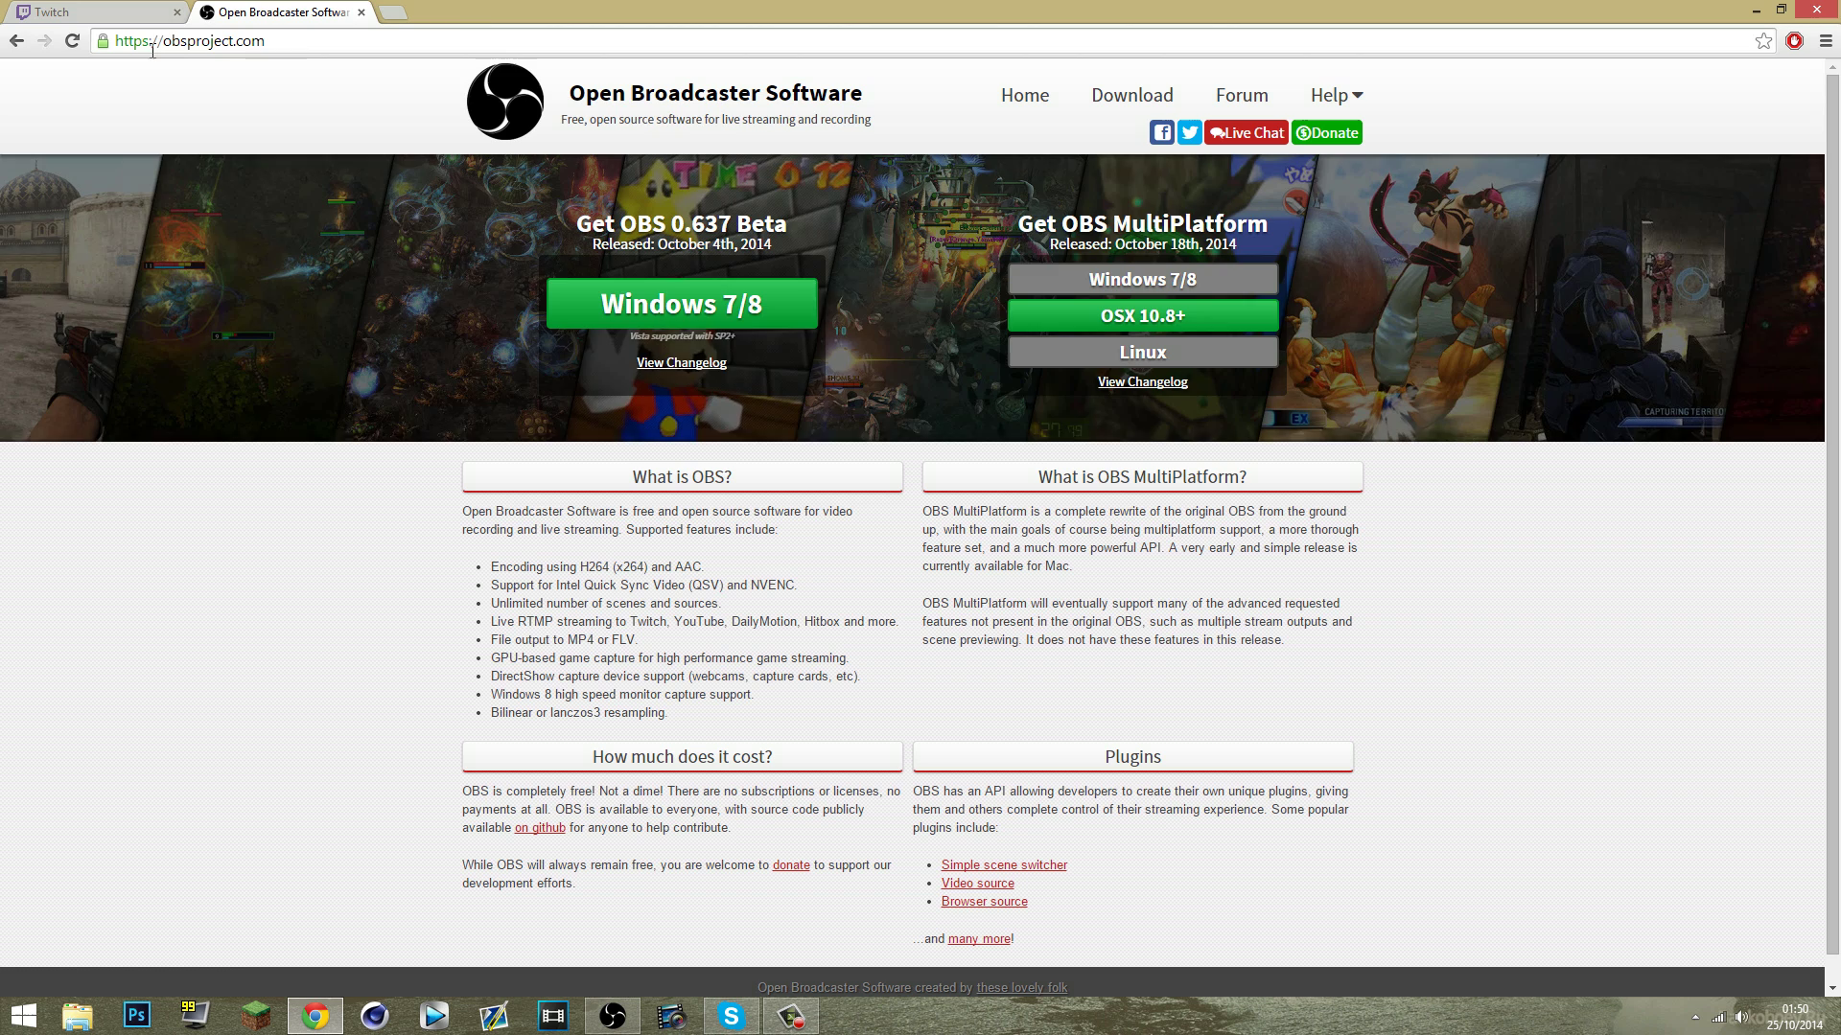
Step: Open the Stream Key page from the Twitch channel dashboard
{"action": "left_click", "coordinate": [96, 12]}
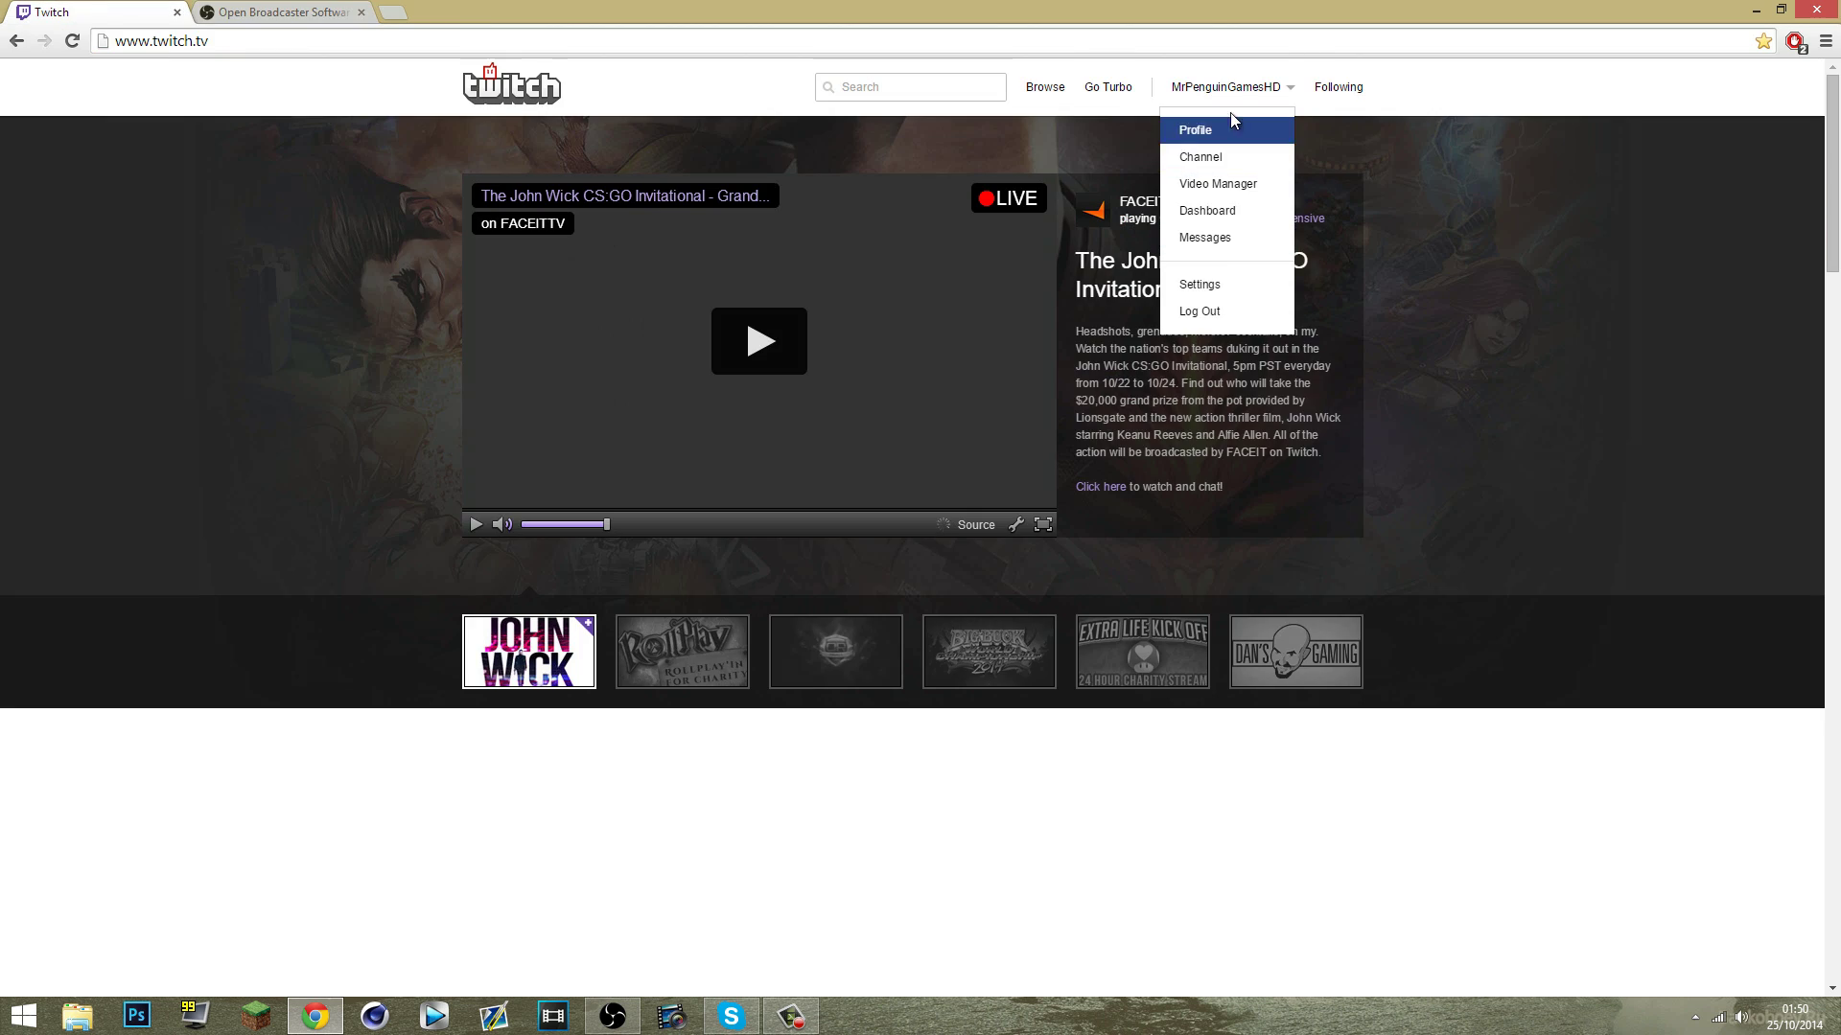
{"action": "left_click", "coordinate": [1217, 219]}
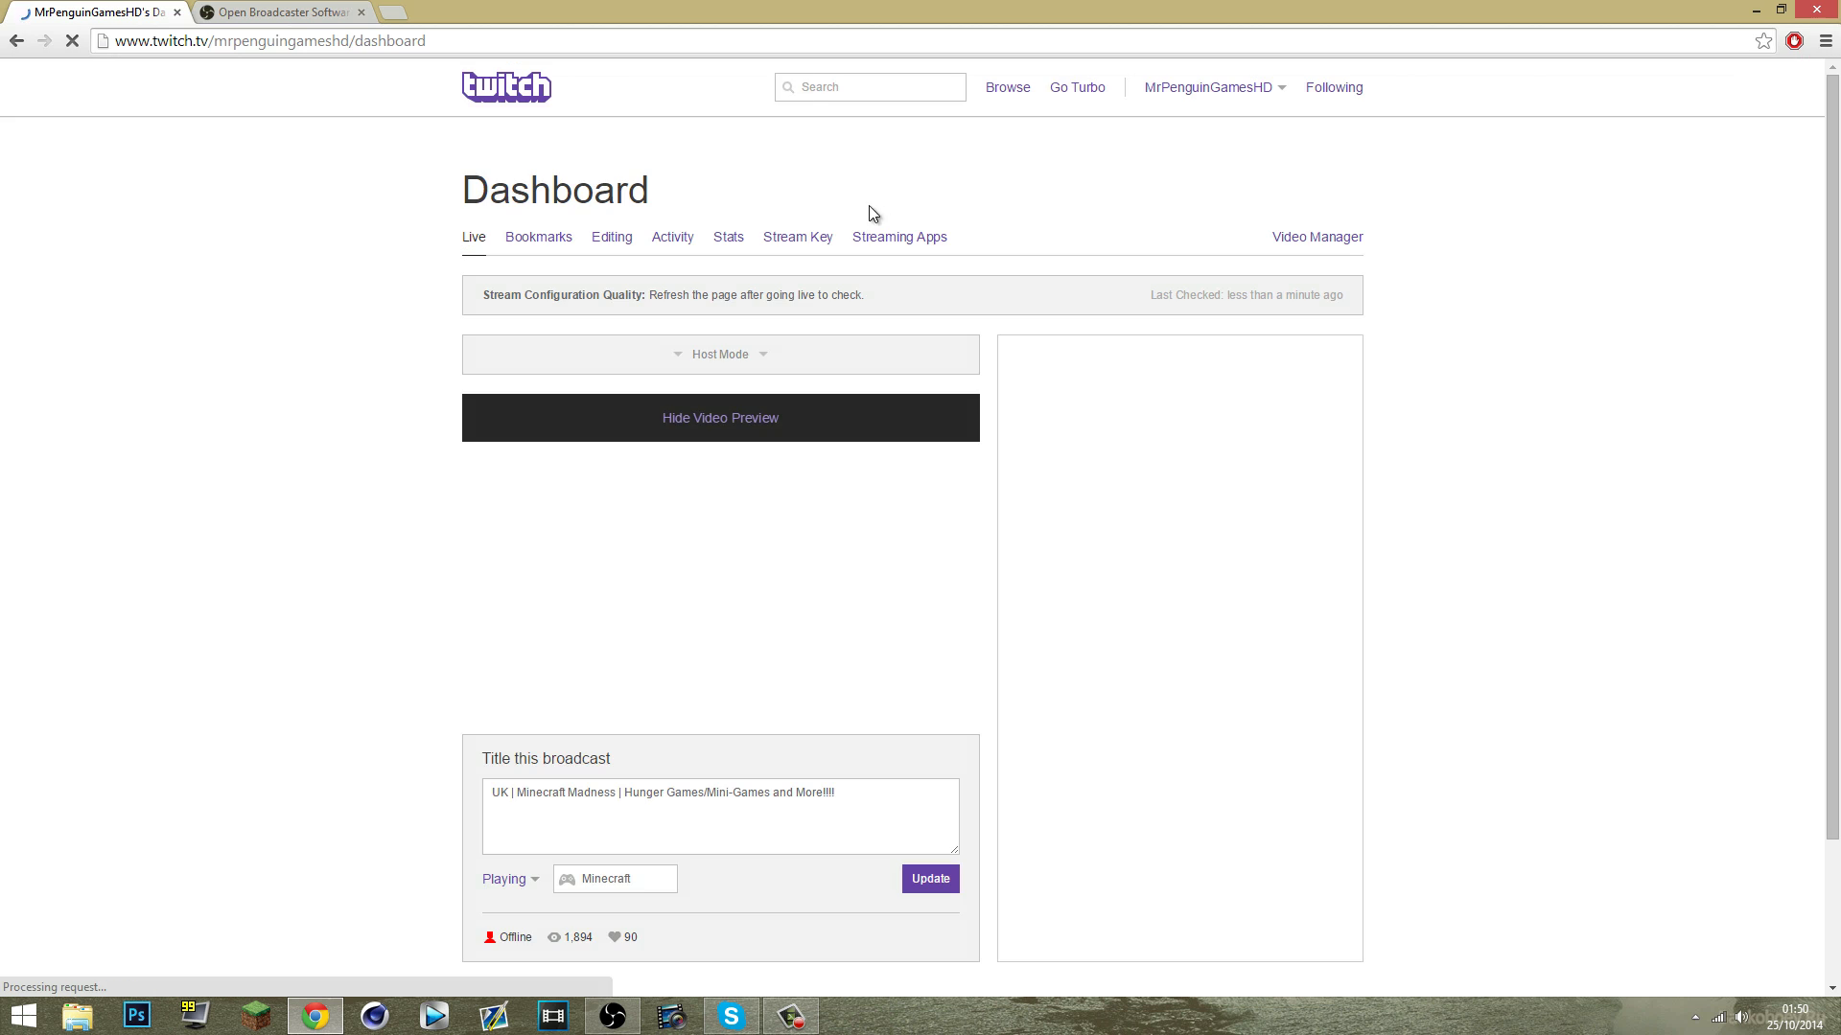
{"action": "left_click", "coordinate": [790, 240]}
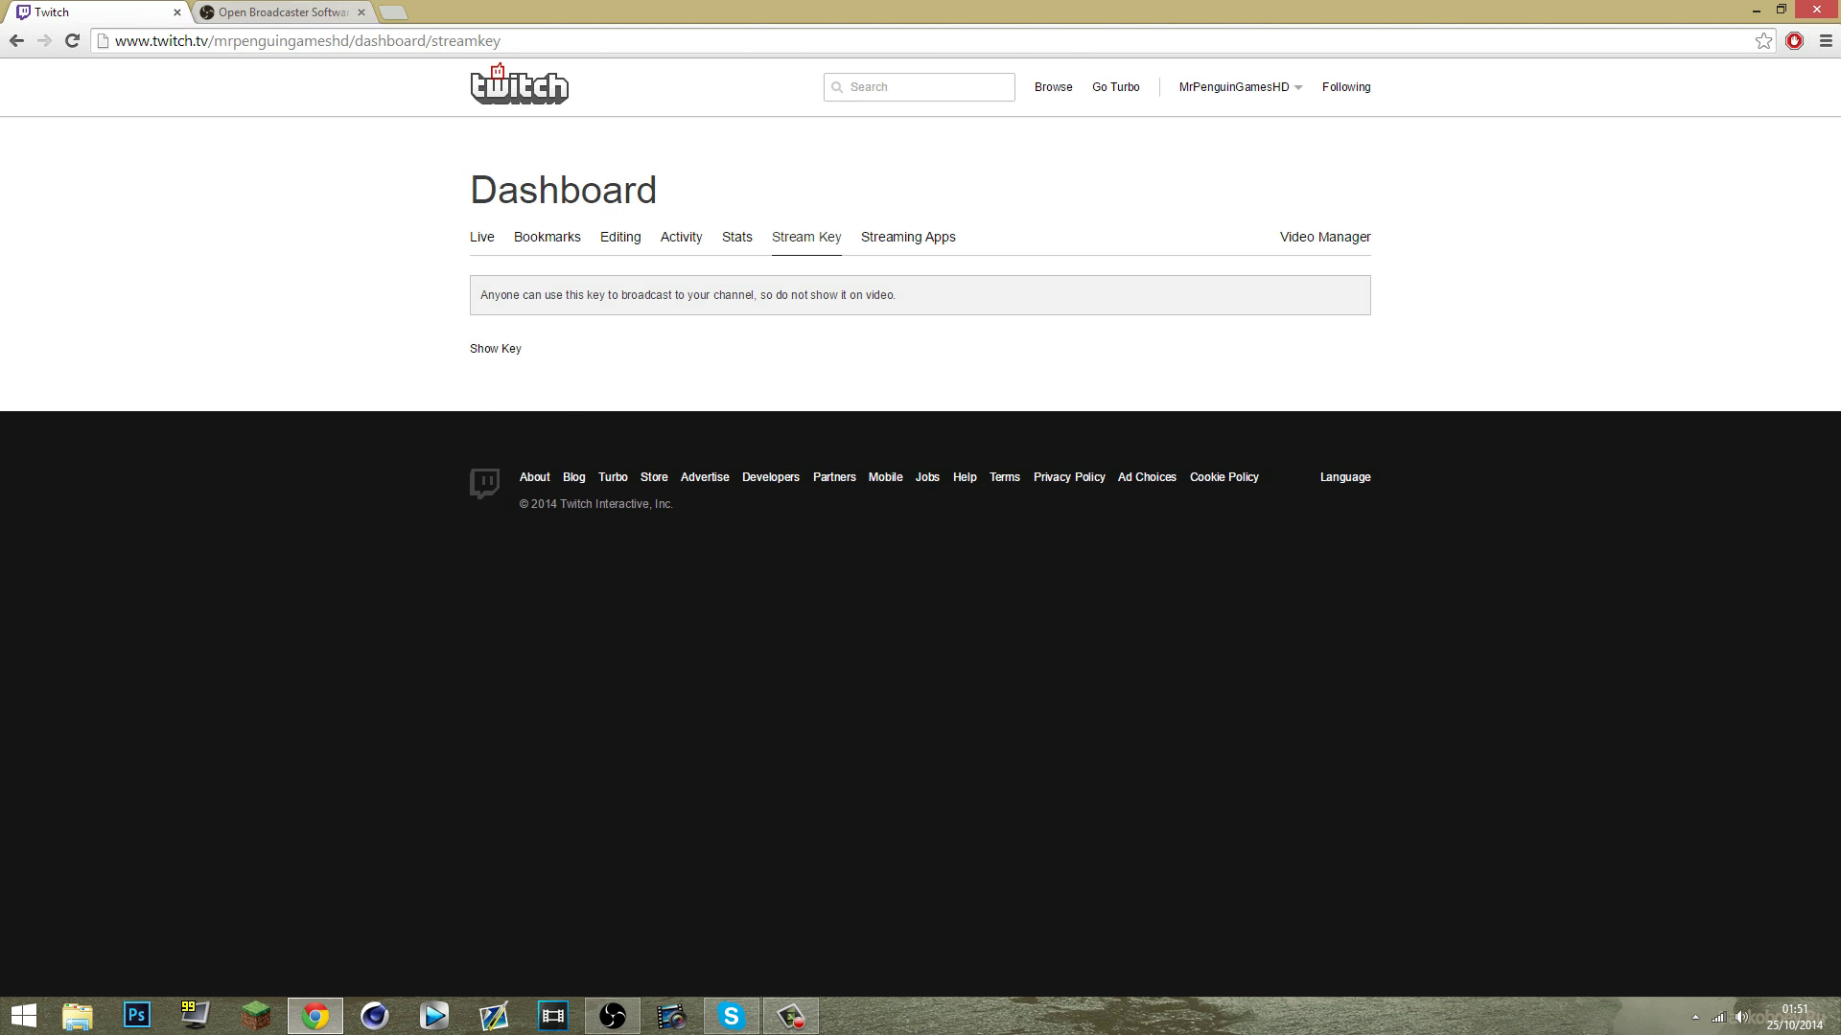
Step: Get the masked Twitch stream key into OBS's broadcast settings
{"action": "left_click", "coordinate": [613, 1014]}
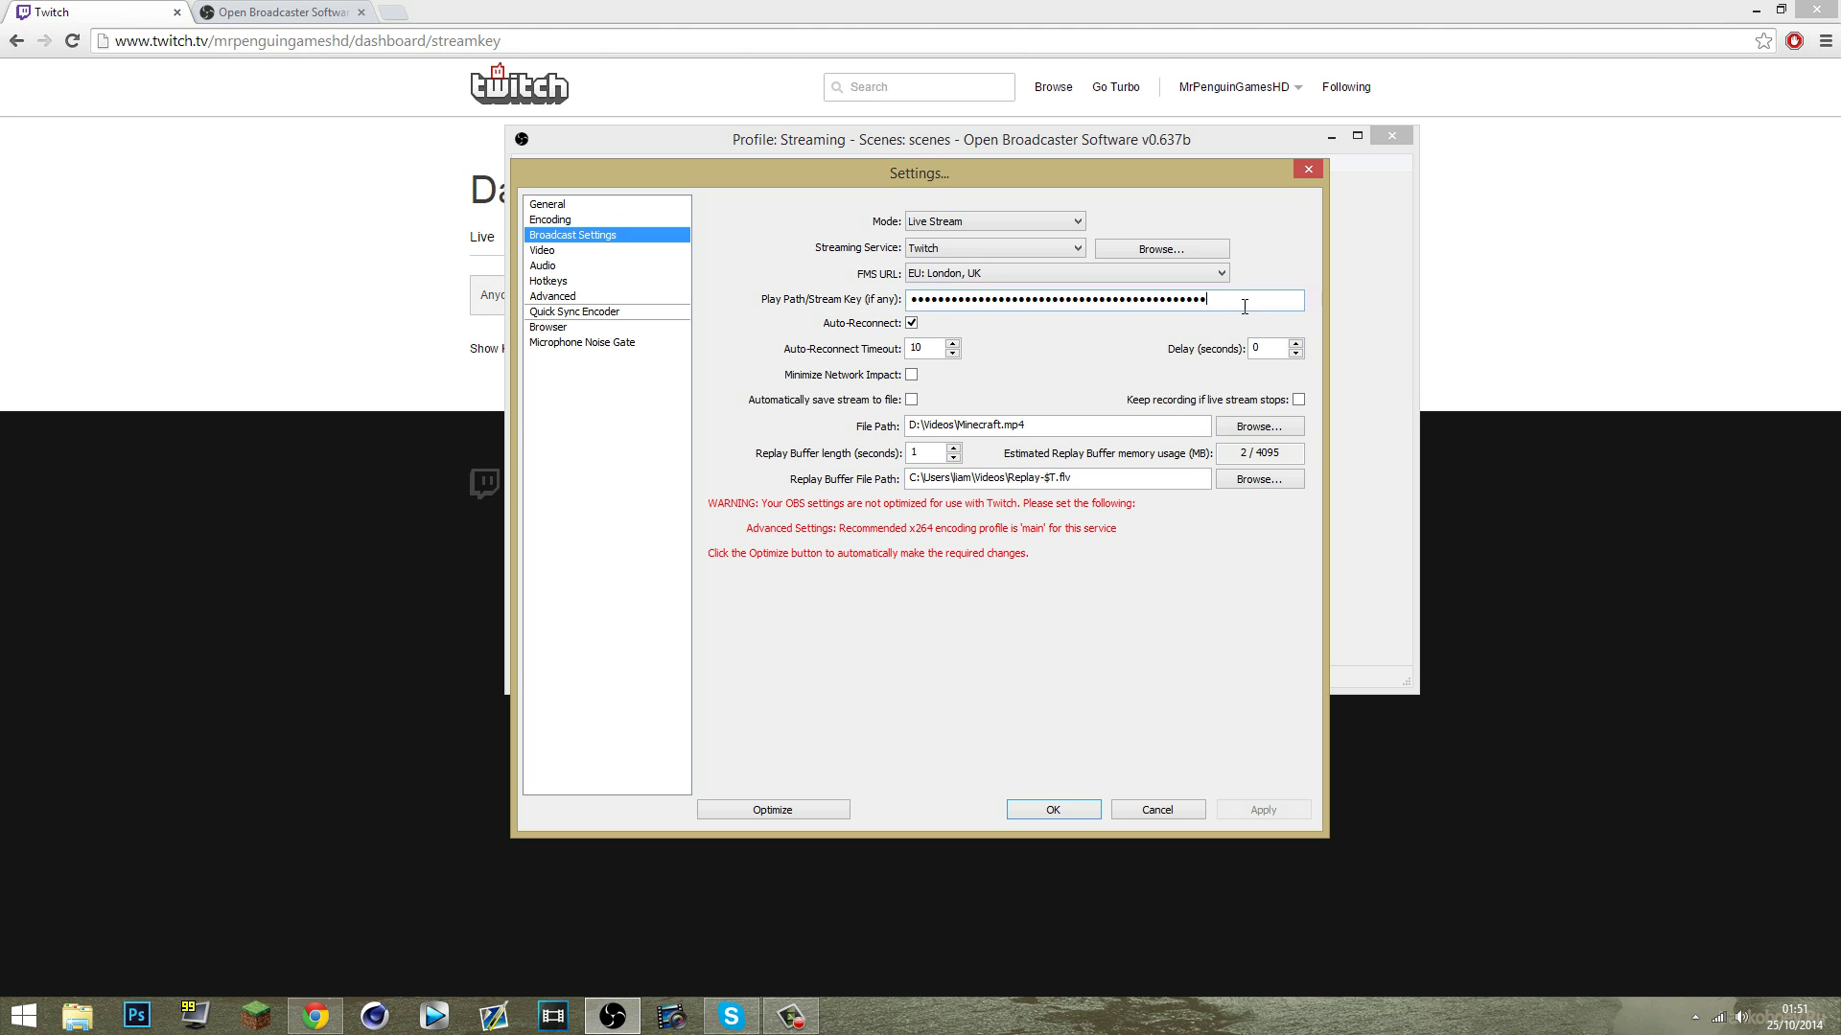
{"action": "left_click", "coordinate": [383, 412]}
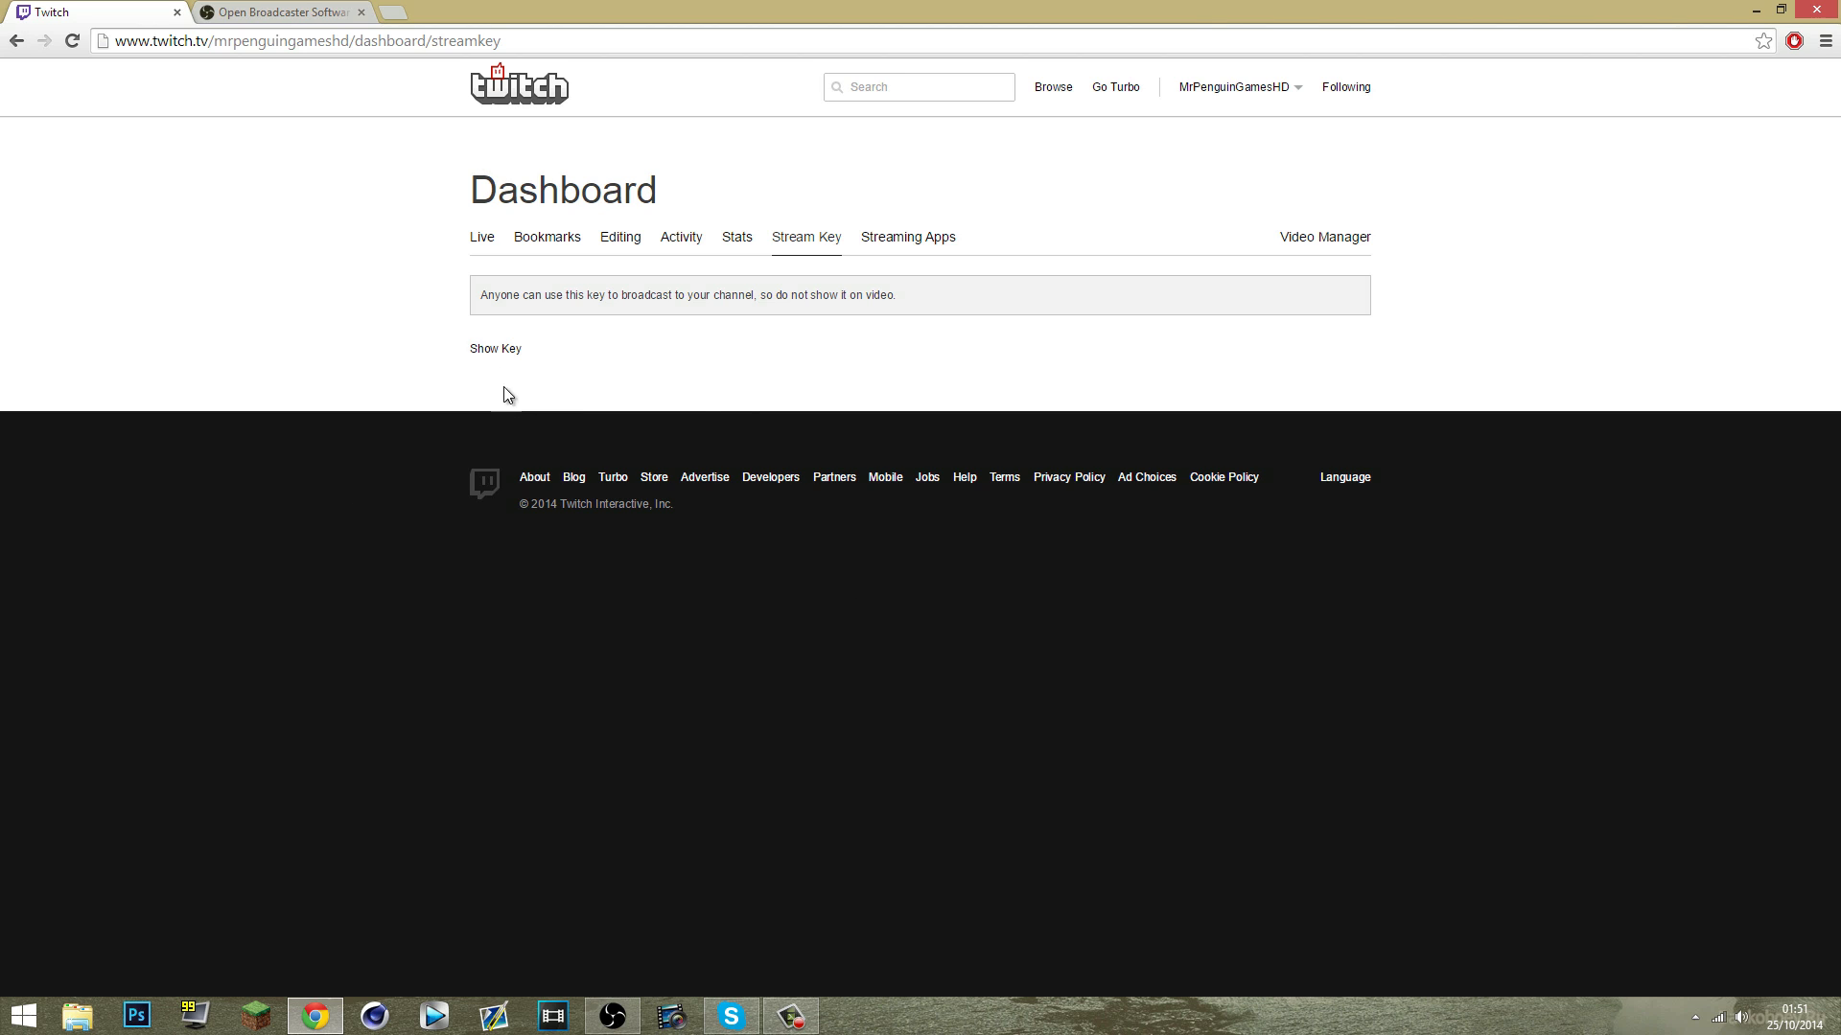
{"action": "left_click", "coordinate": [790, 1016]}
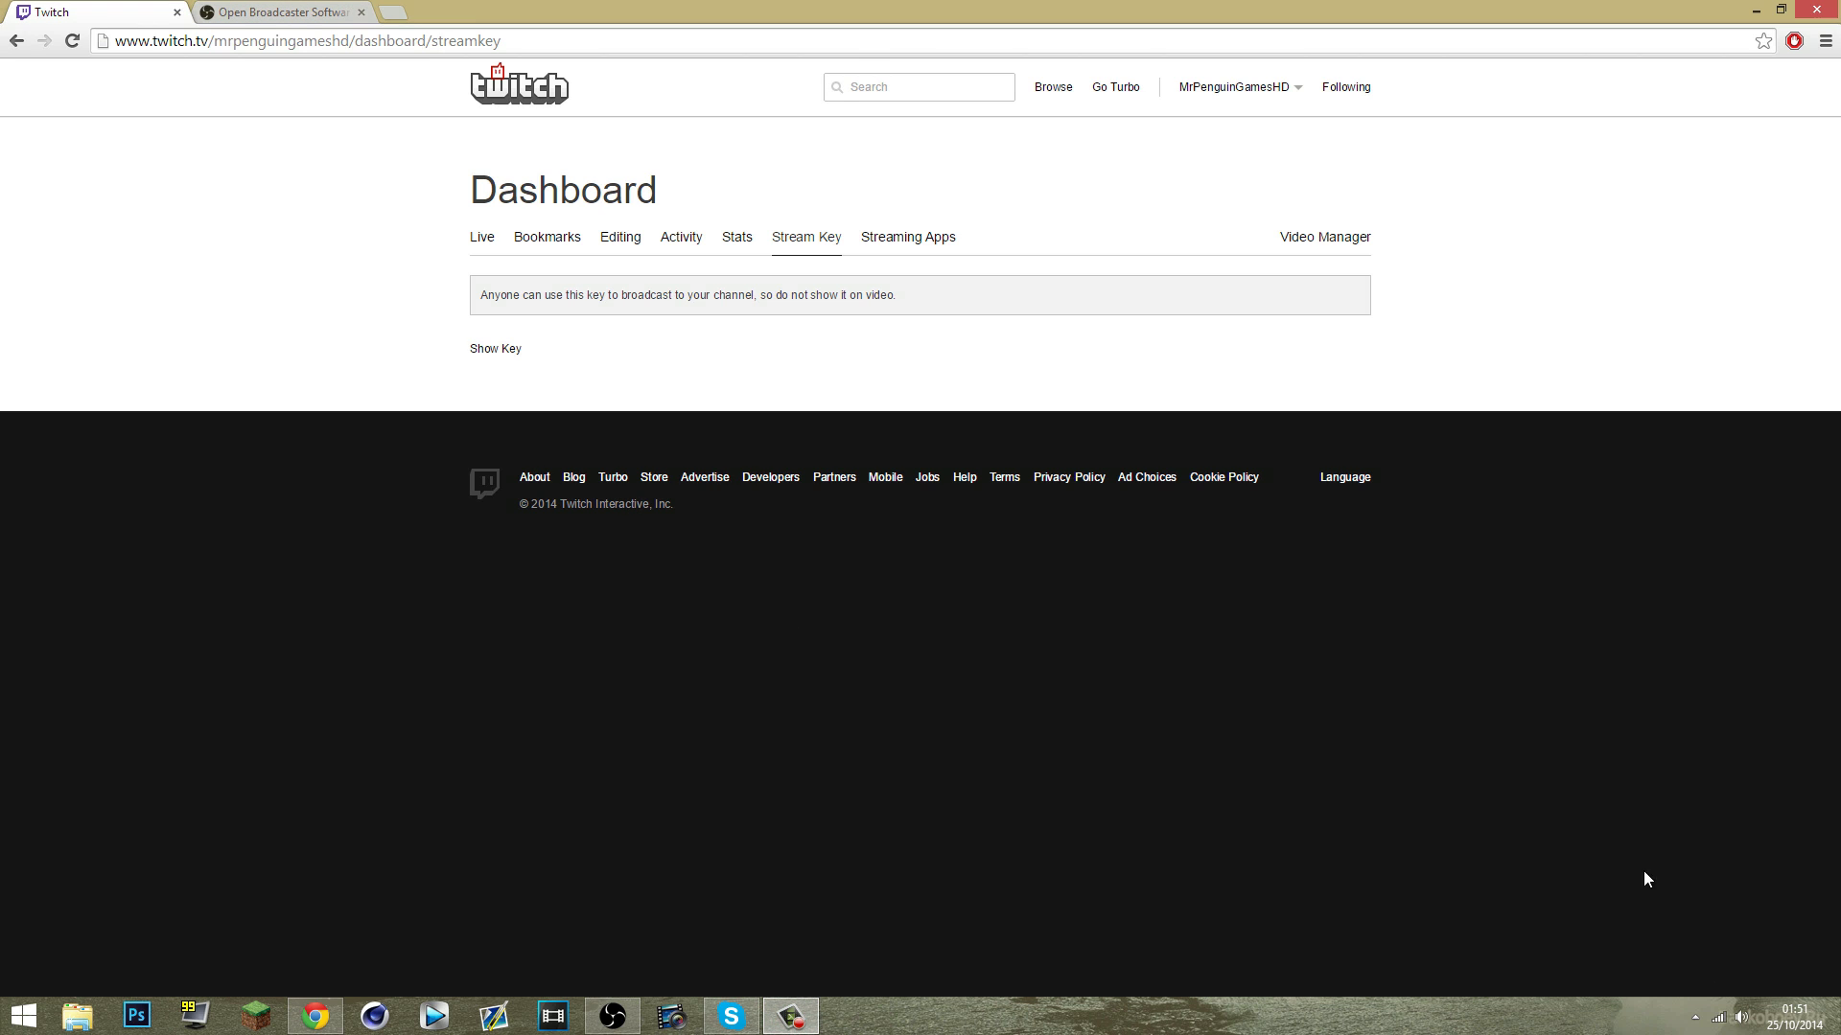
{"action": "left_click", "coordinate": [612, 1017]}
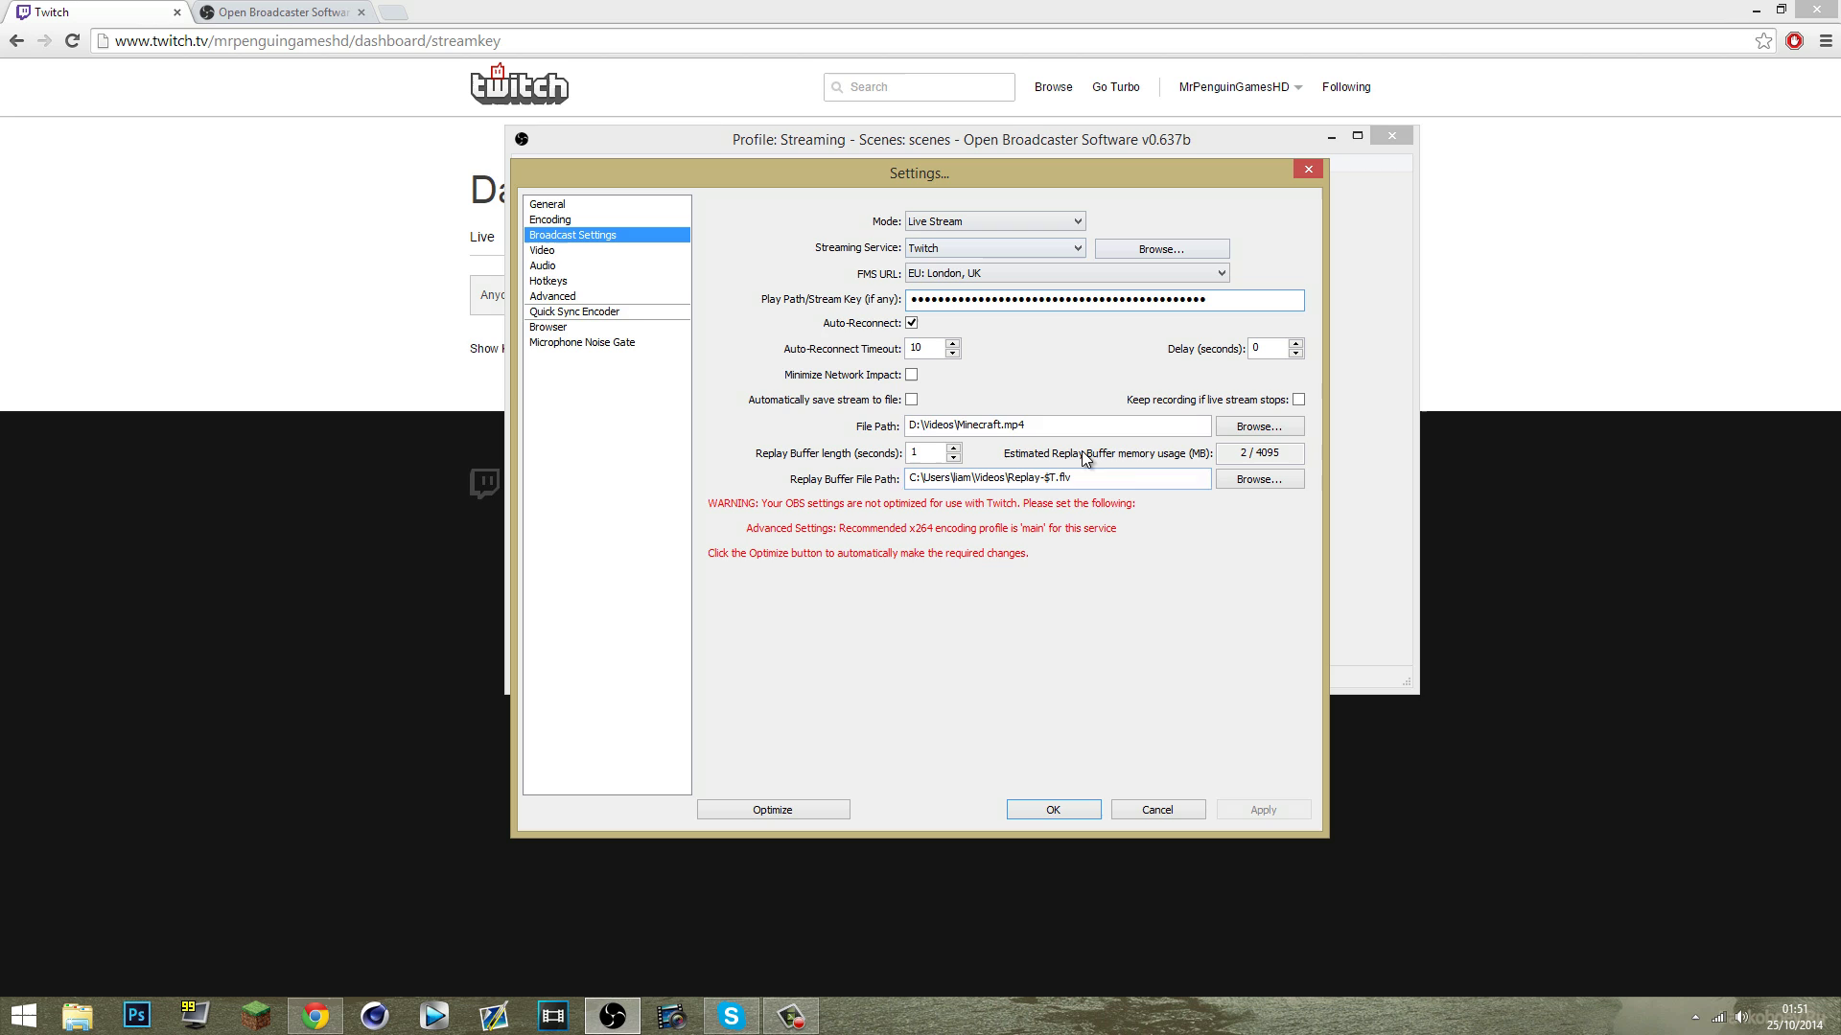
Step: Set video to Intel HD Graphics, custom 1280x720 base resolution, no downscale, 30 FPS
{"action": "left_click", "coordinate": [543, 251]}
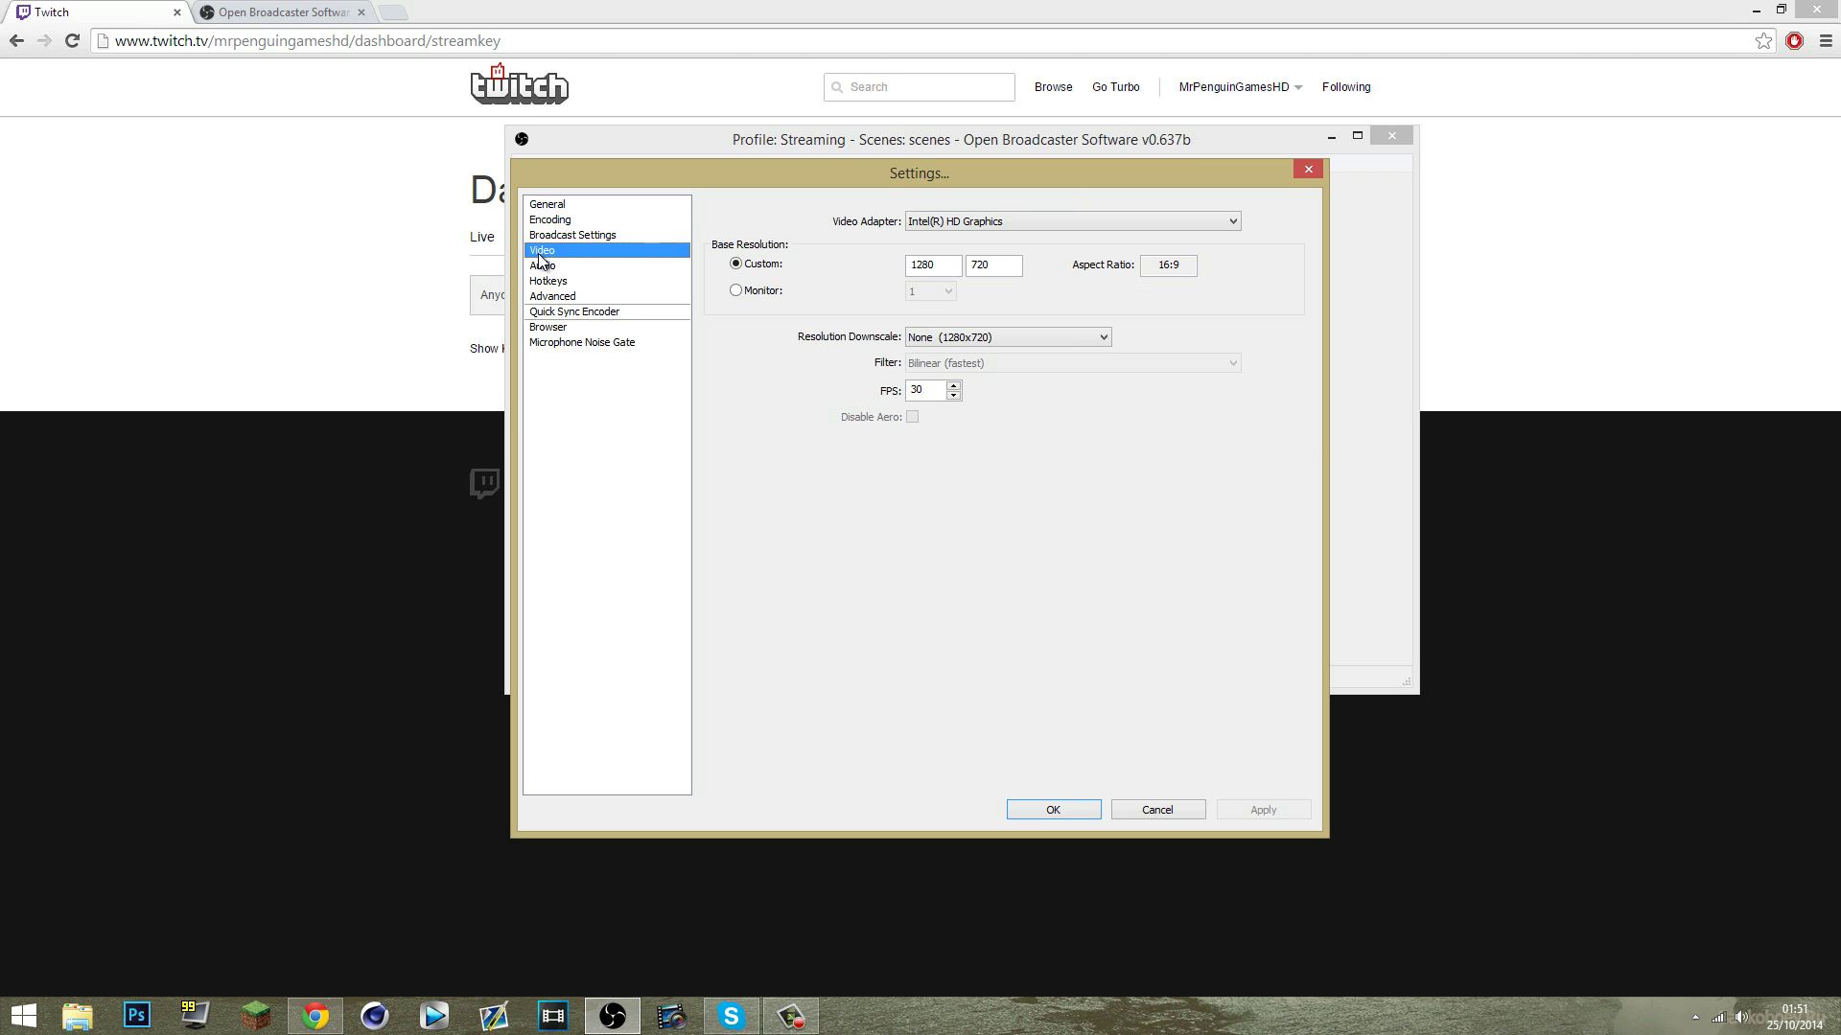
{"action": "left_click", "coordinate": [980, 228]}
{"action": "left_click", "coordinate": [982, 226]}
{"action": "left_click", "coordinate": [1008, 225]}
{"action": "left_click", "coordinate": [990, 223]}
{"action": "left_click", "coordinate": [995, 266]}
{"action": "left_click", "coordinate": [949, 269]}
{"action": "left_click", "coordinate": [998, 337]}
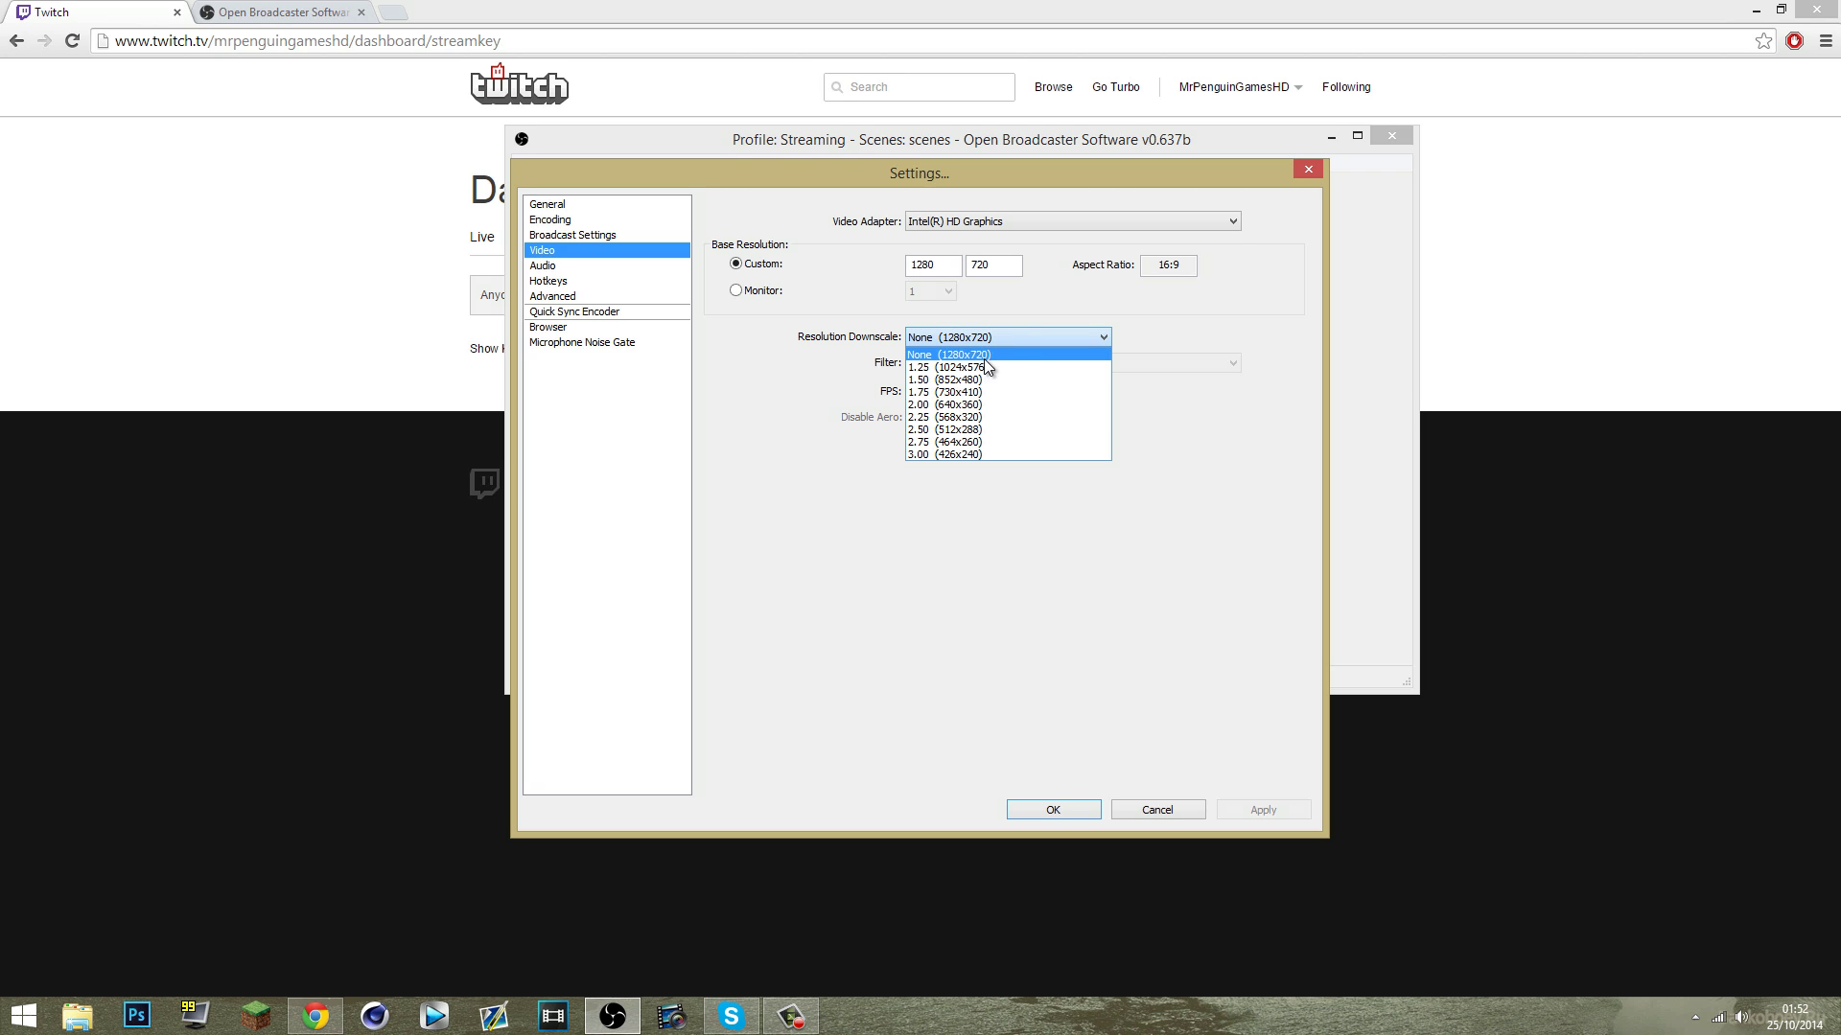
{"action": "left_click", "coordinate": [1152, 332]}
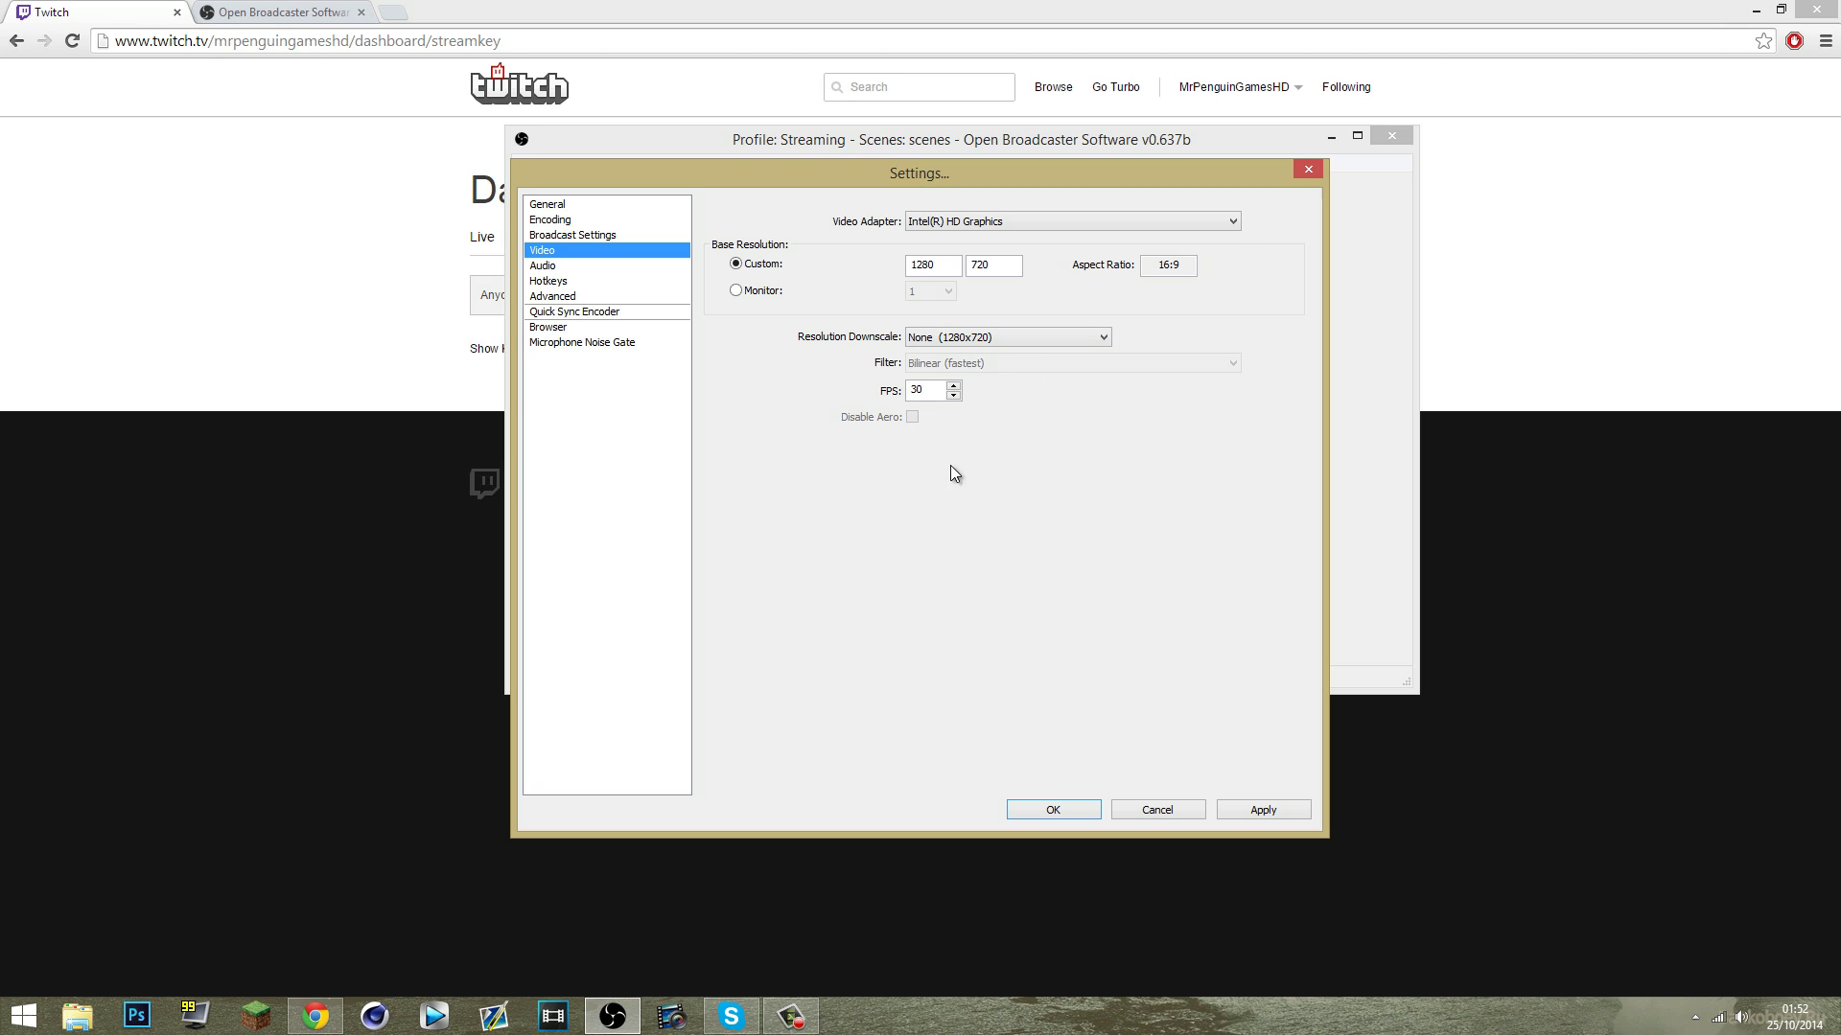
Step: Apply the video changes, review the Audio page, and go to Hotkeys
{"action": "left_click", "coordinate": [565, 268]}
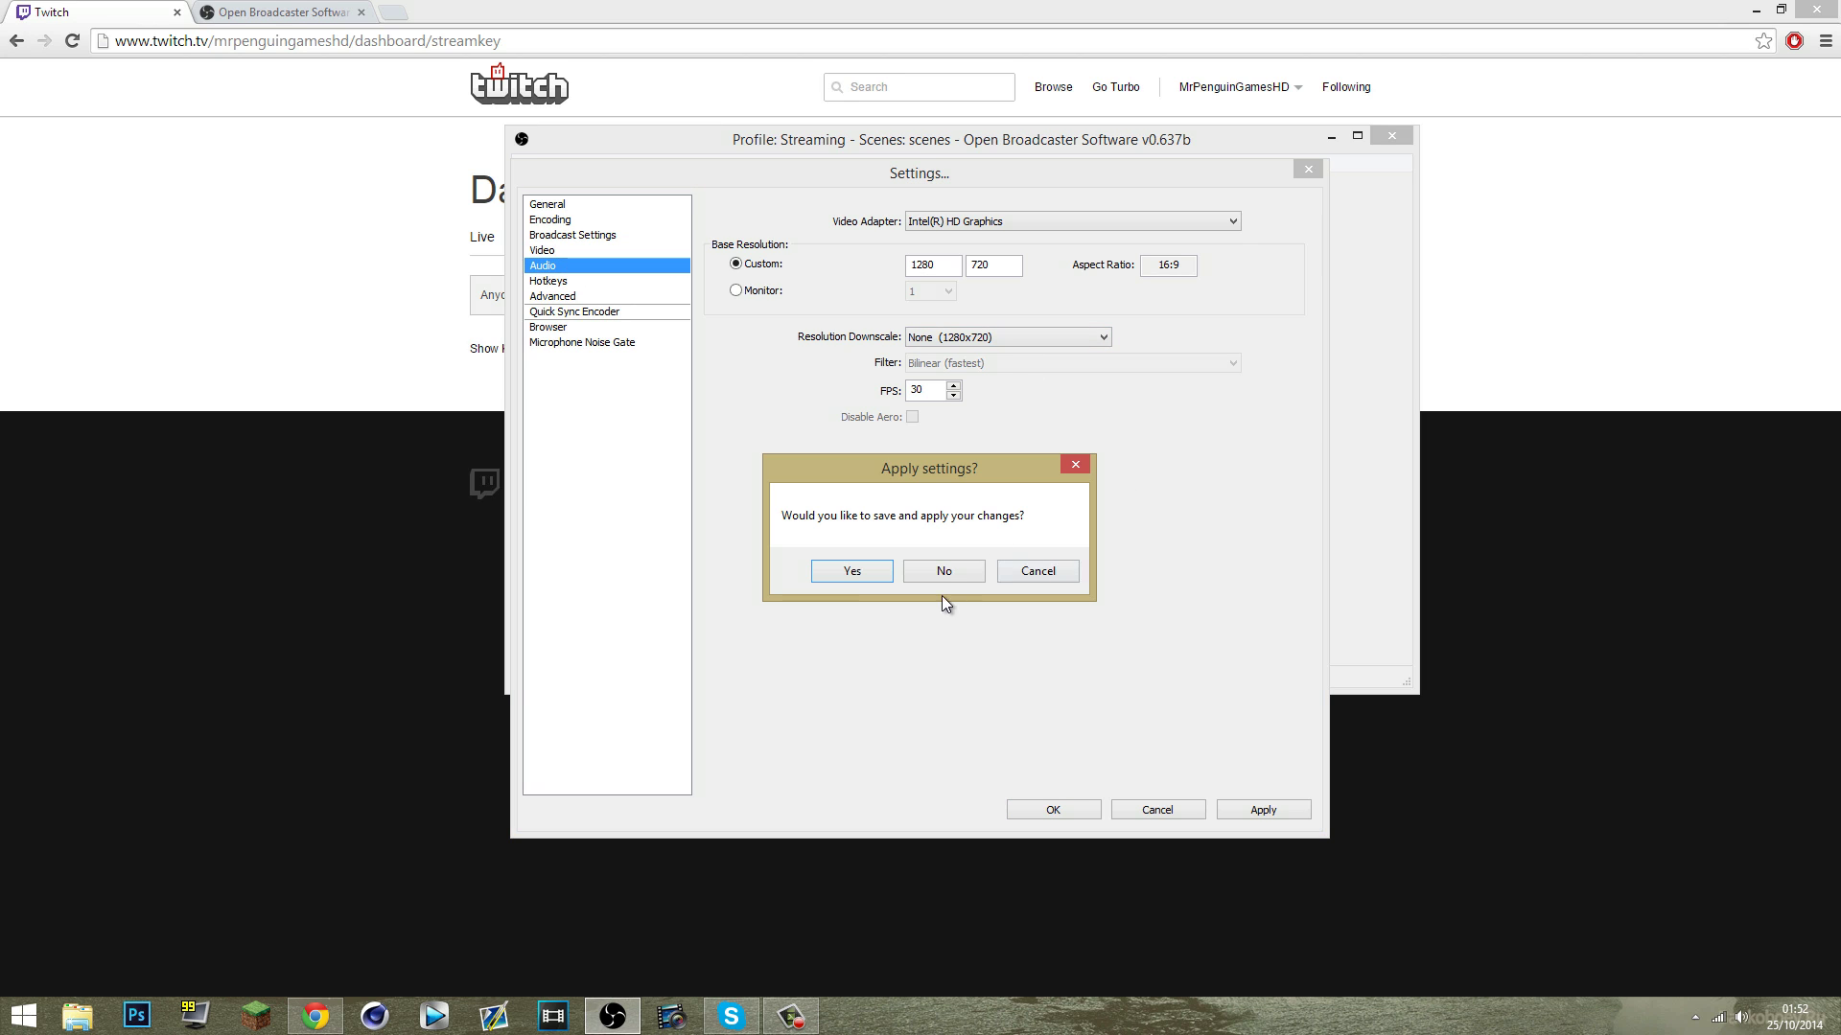
{"action": "left_click", "coordinate": [851, 572]}
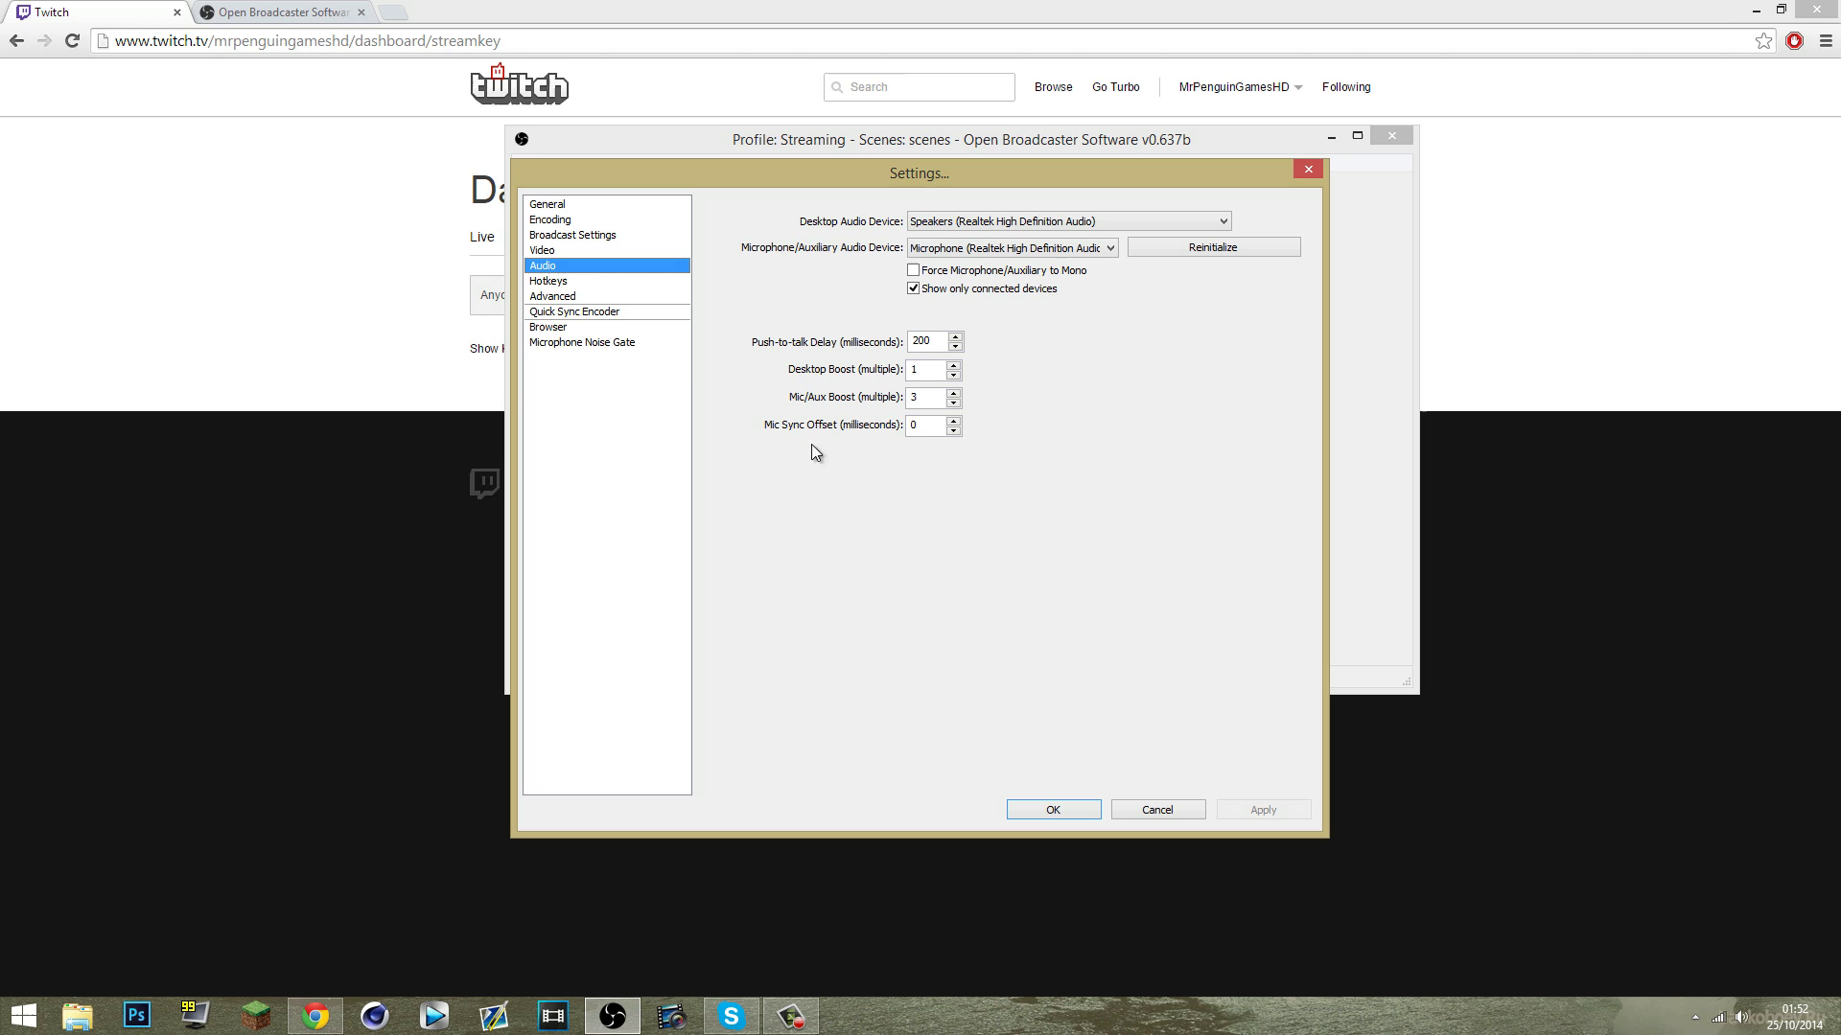
{"action": "left_click", "coordinate": [572, 279]}
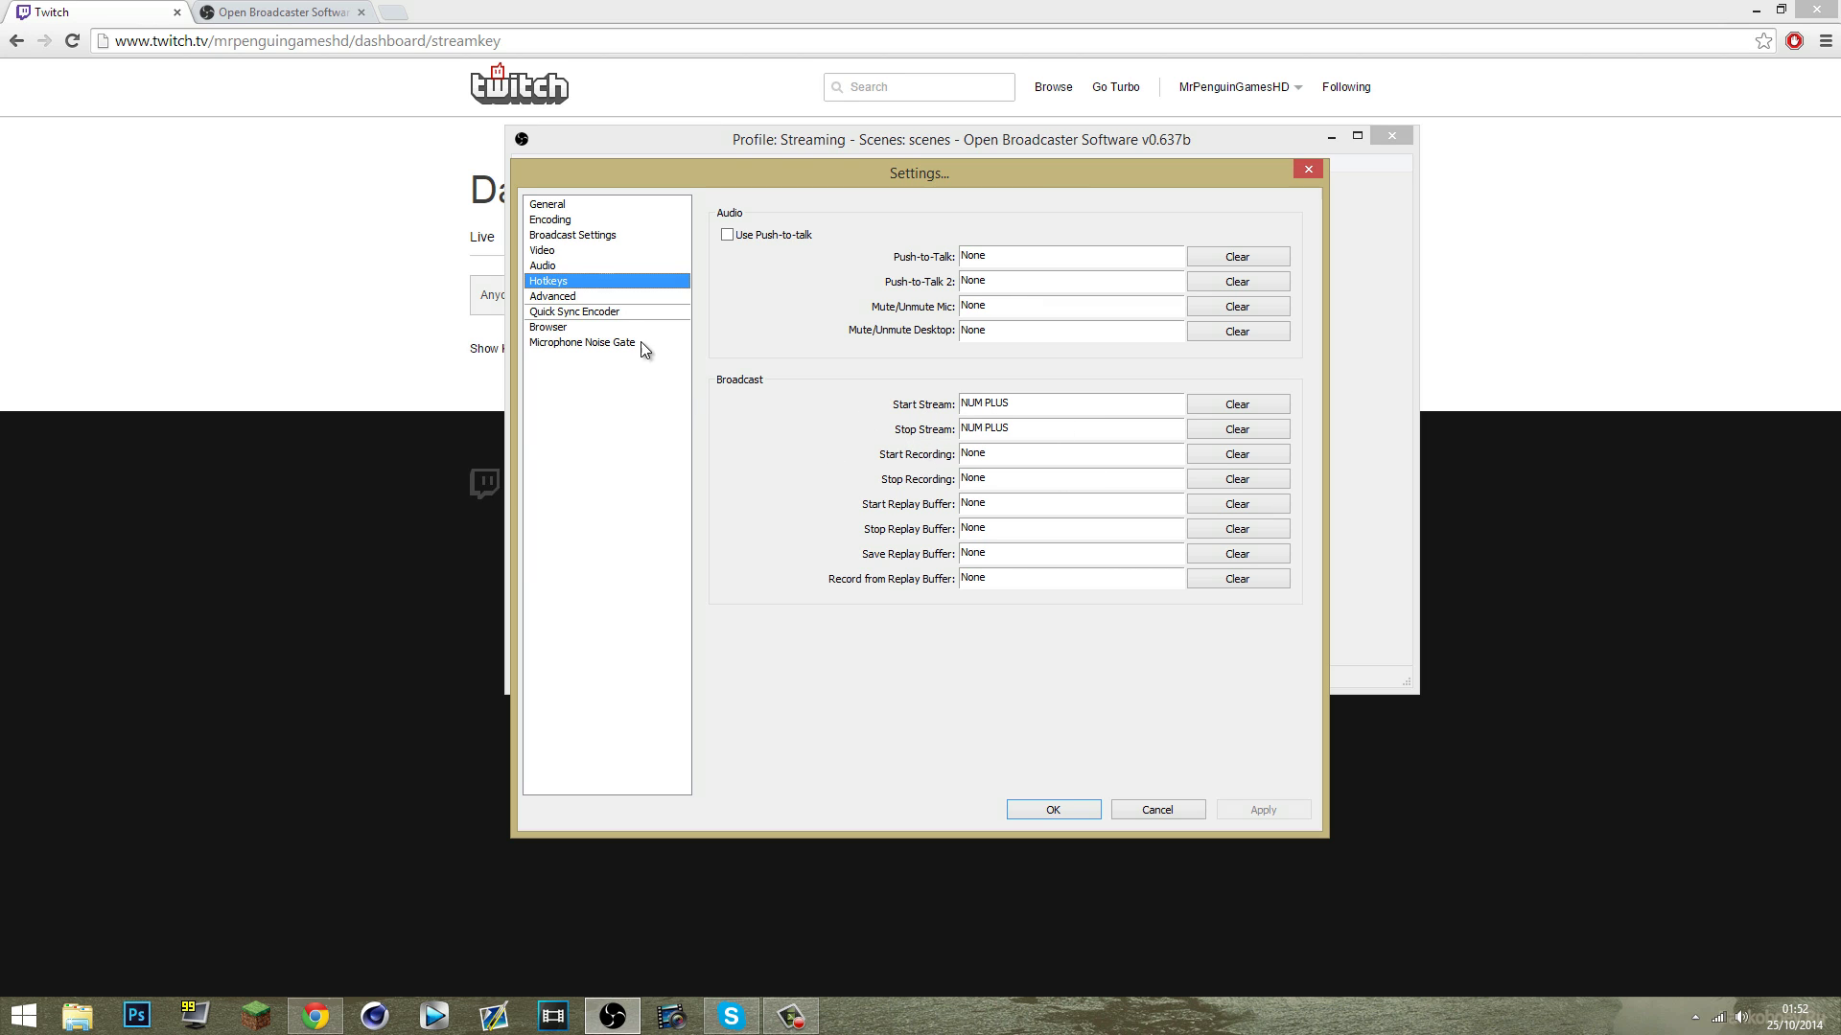
Step: In Advanced, keep Above Normal priority and veryfast preset; set encoding profile to main
{"action": "left_click", "coordinate": [571, 297]}
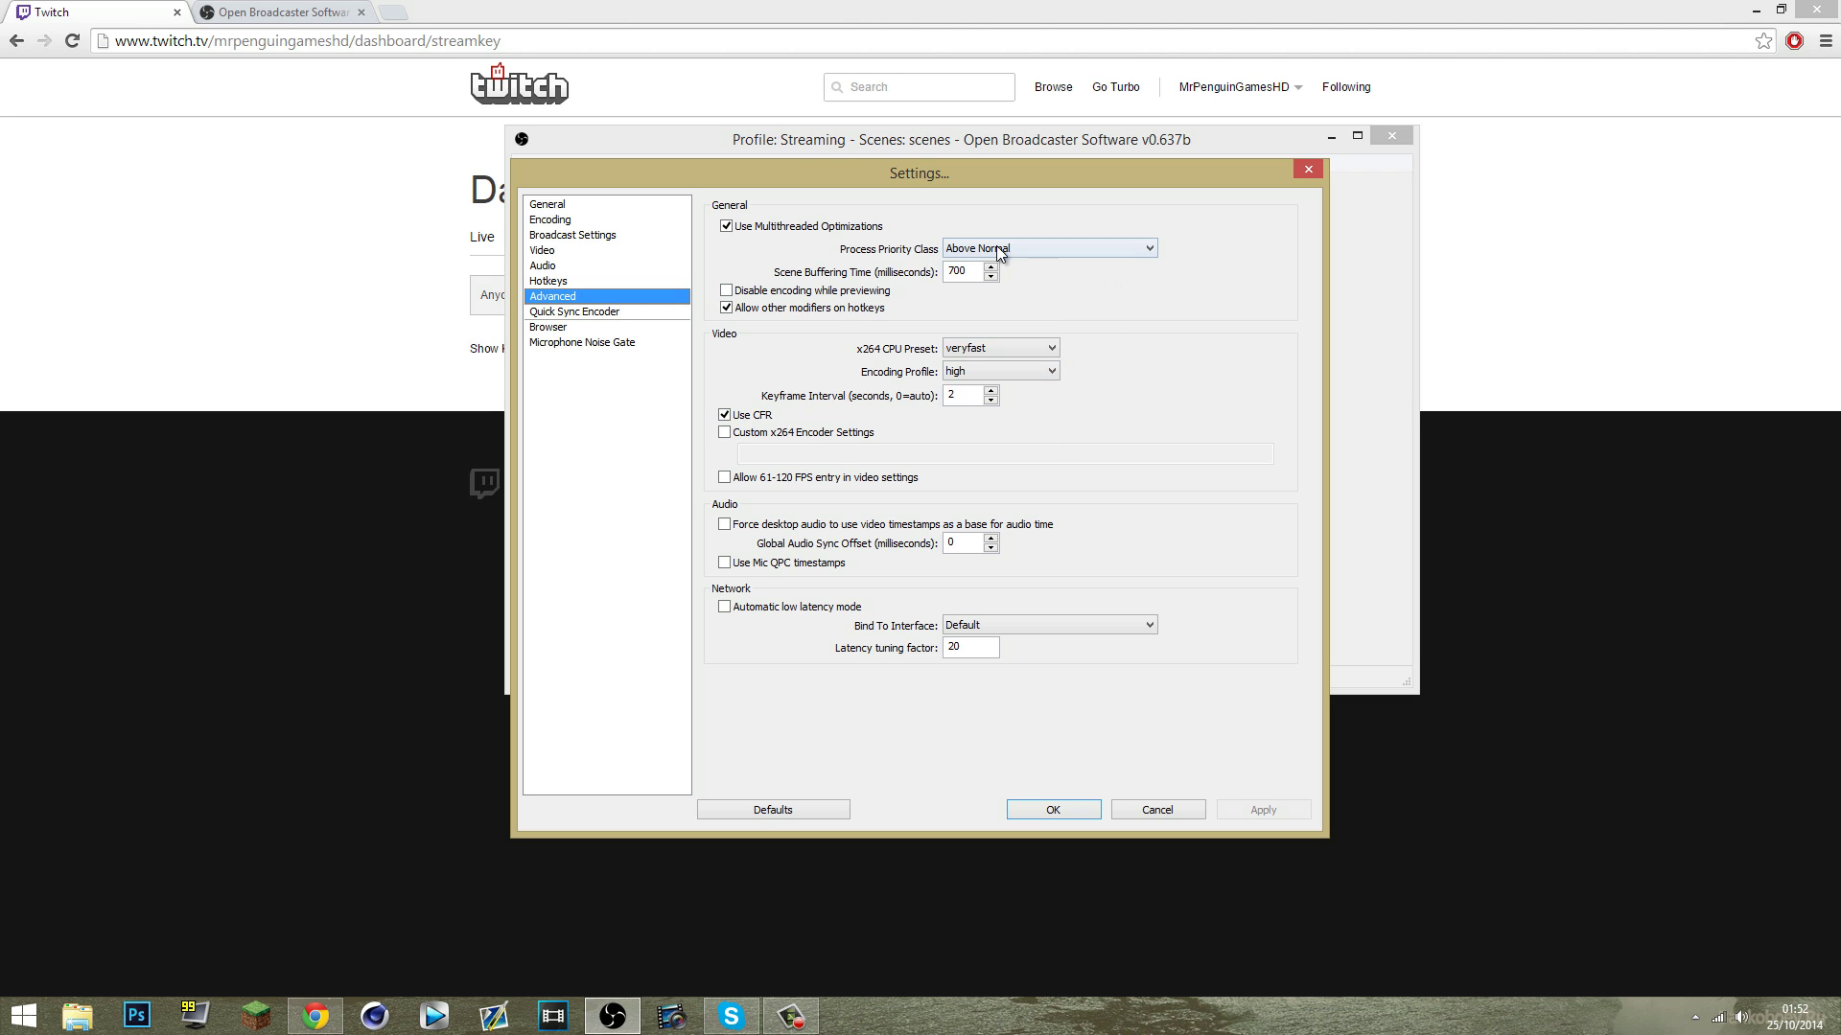
{"action": "left_click", "coordinate": [1058, 253]}
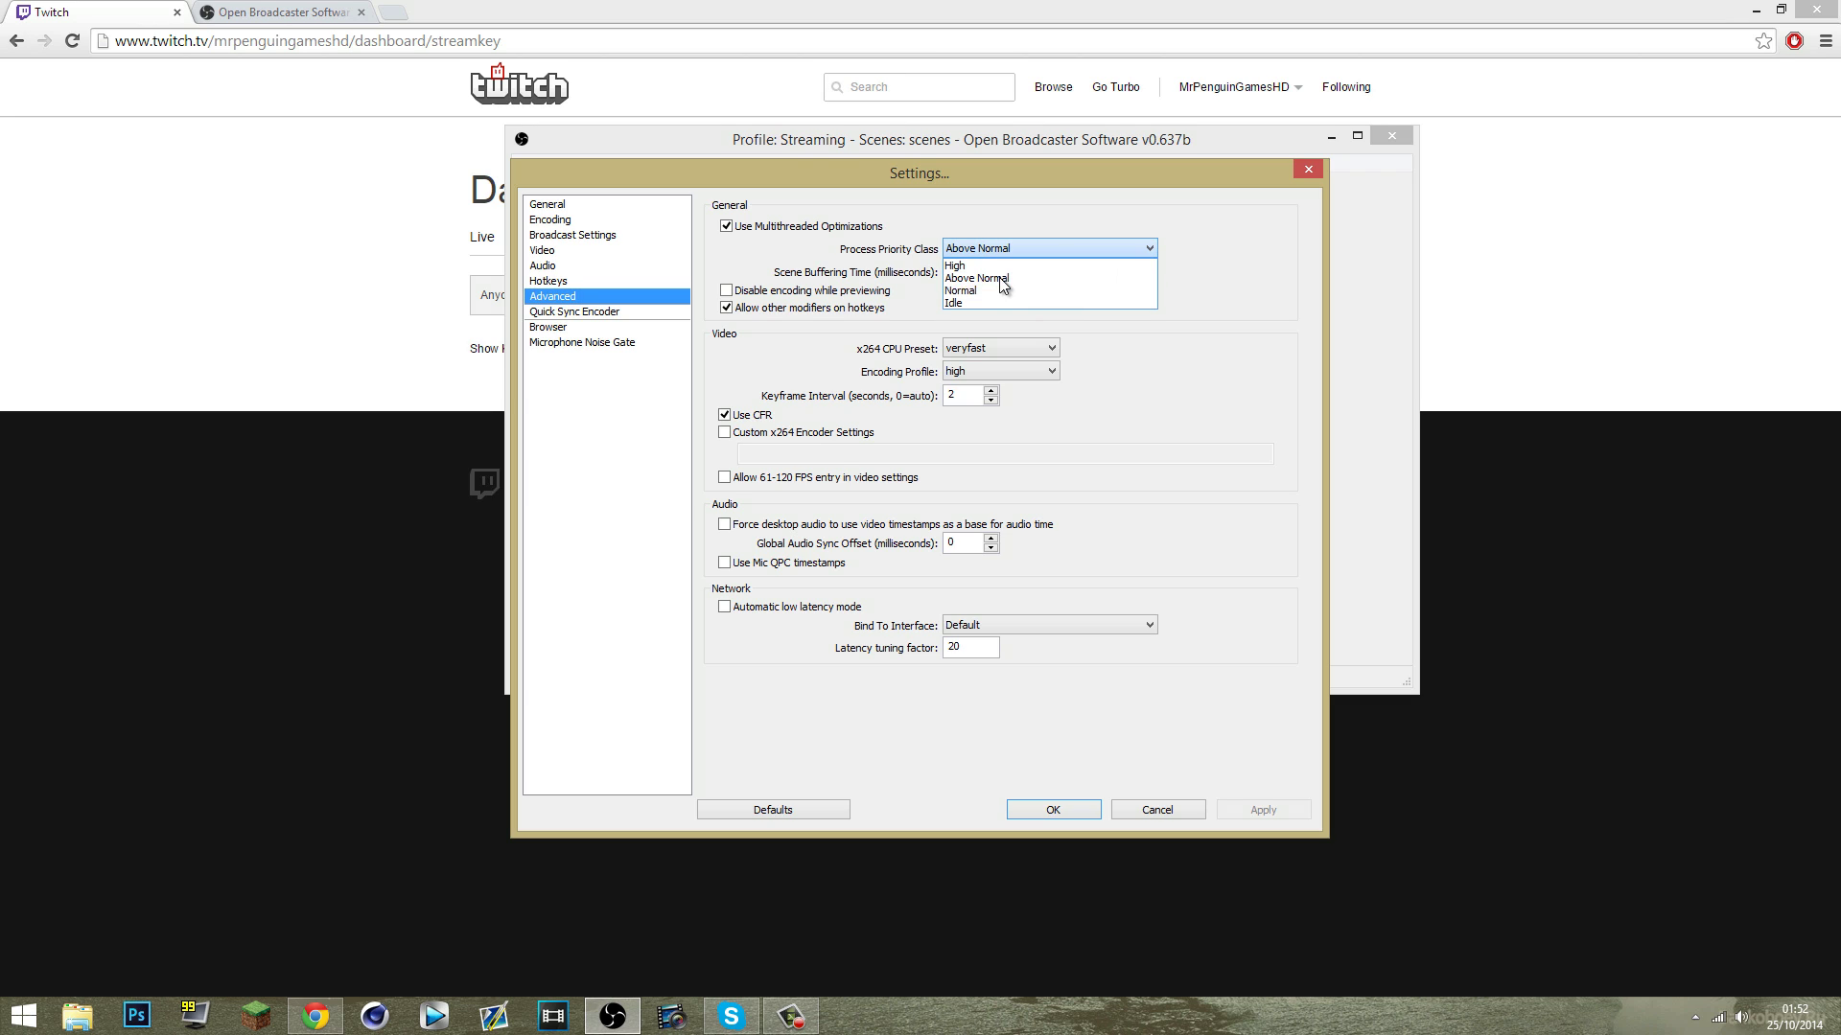
{"action": "left_click", "coordinate": [1044, 278]}
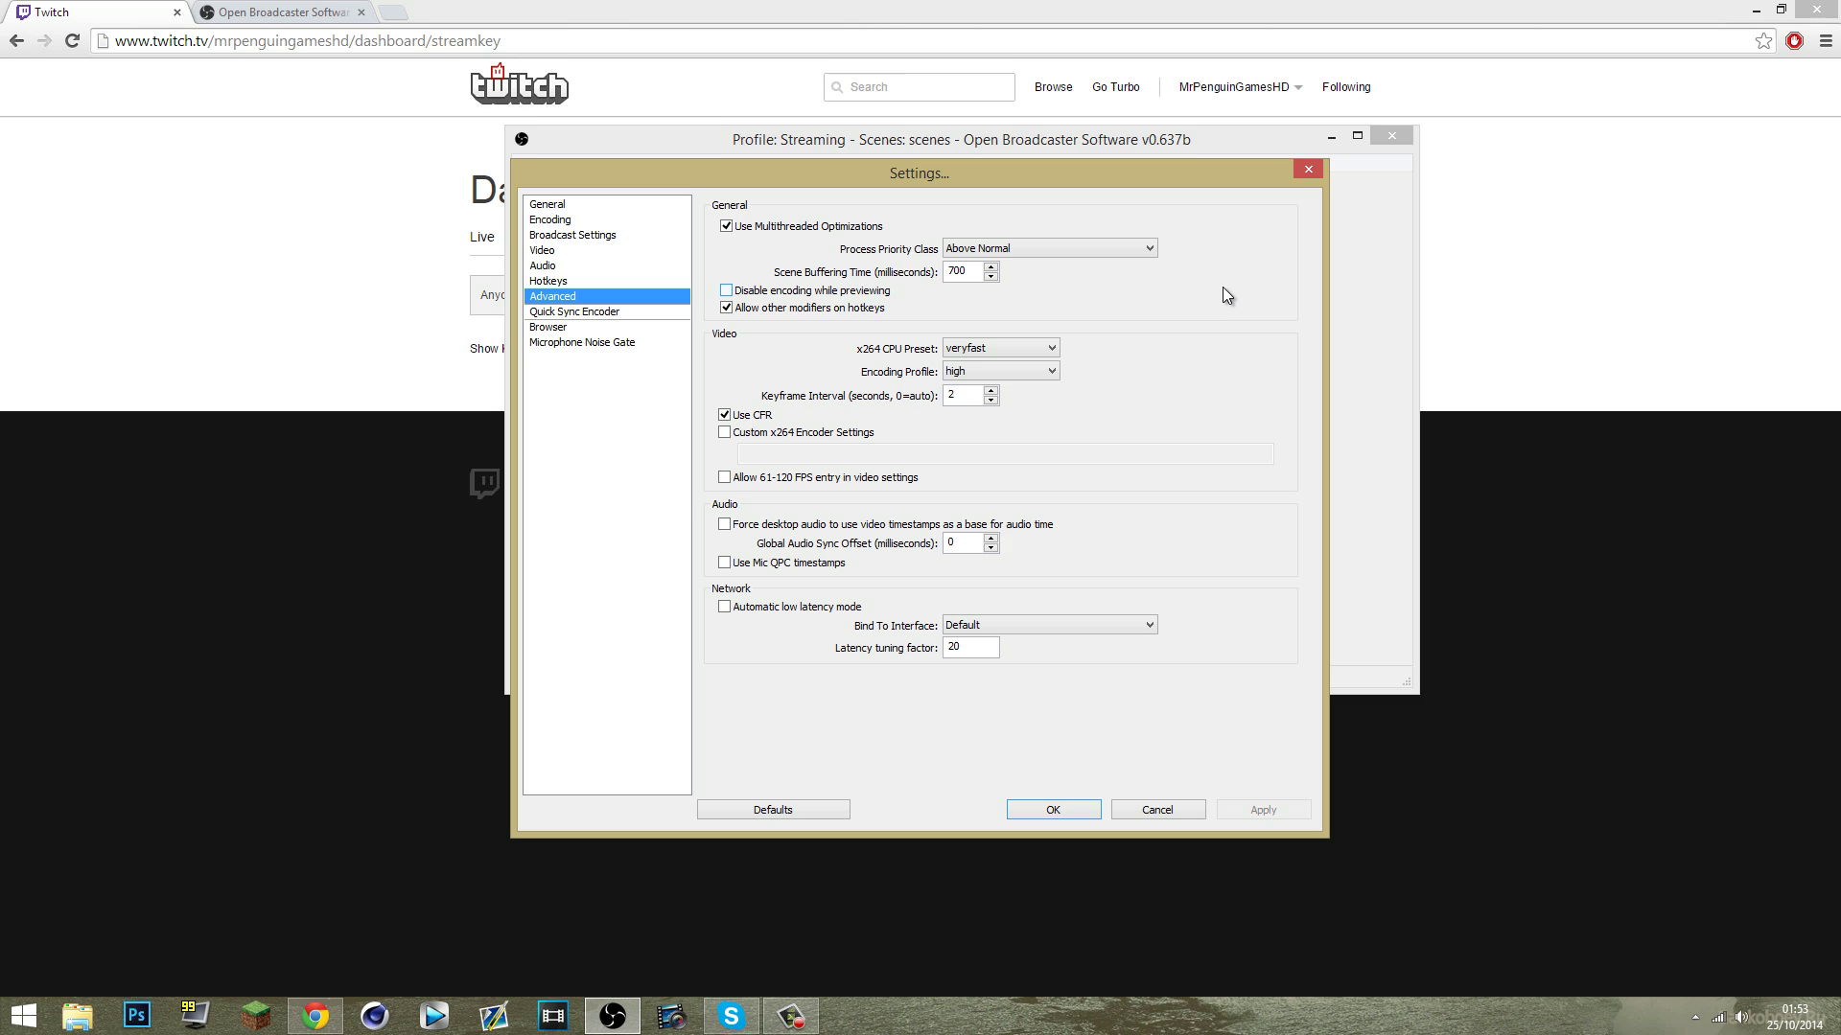
{"action": "left_click", "coordinate": [1044, 347]}
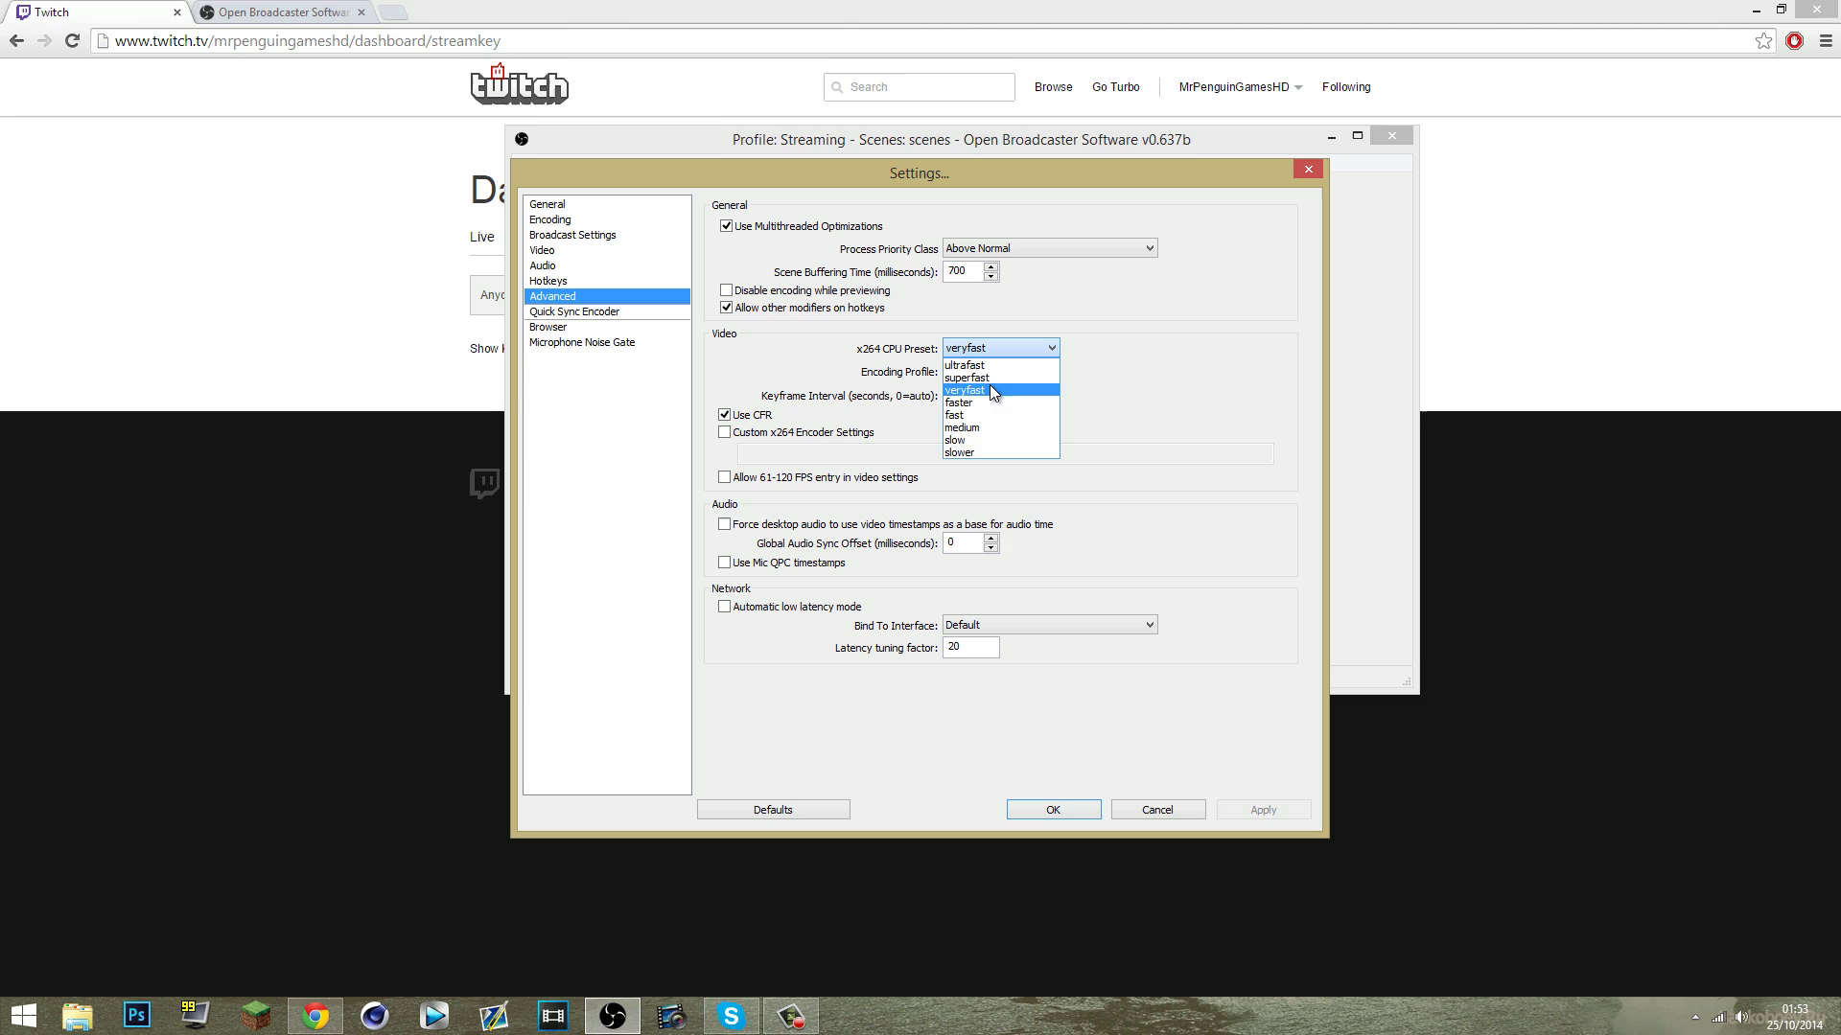
{"action": "left_click", "coordinate": [1166, 344]}
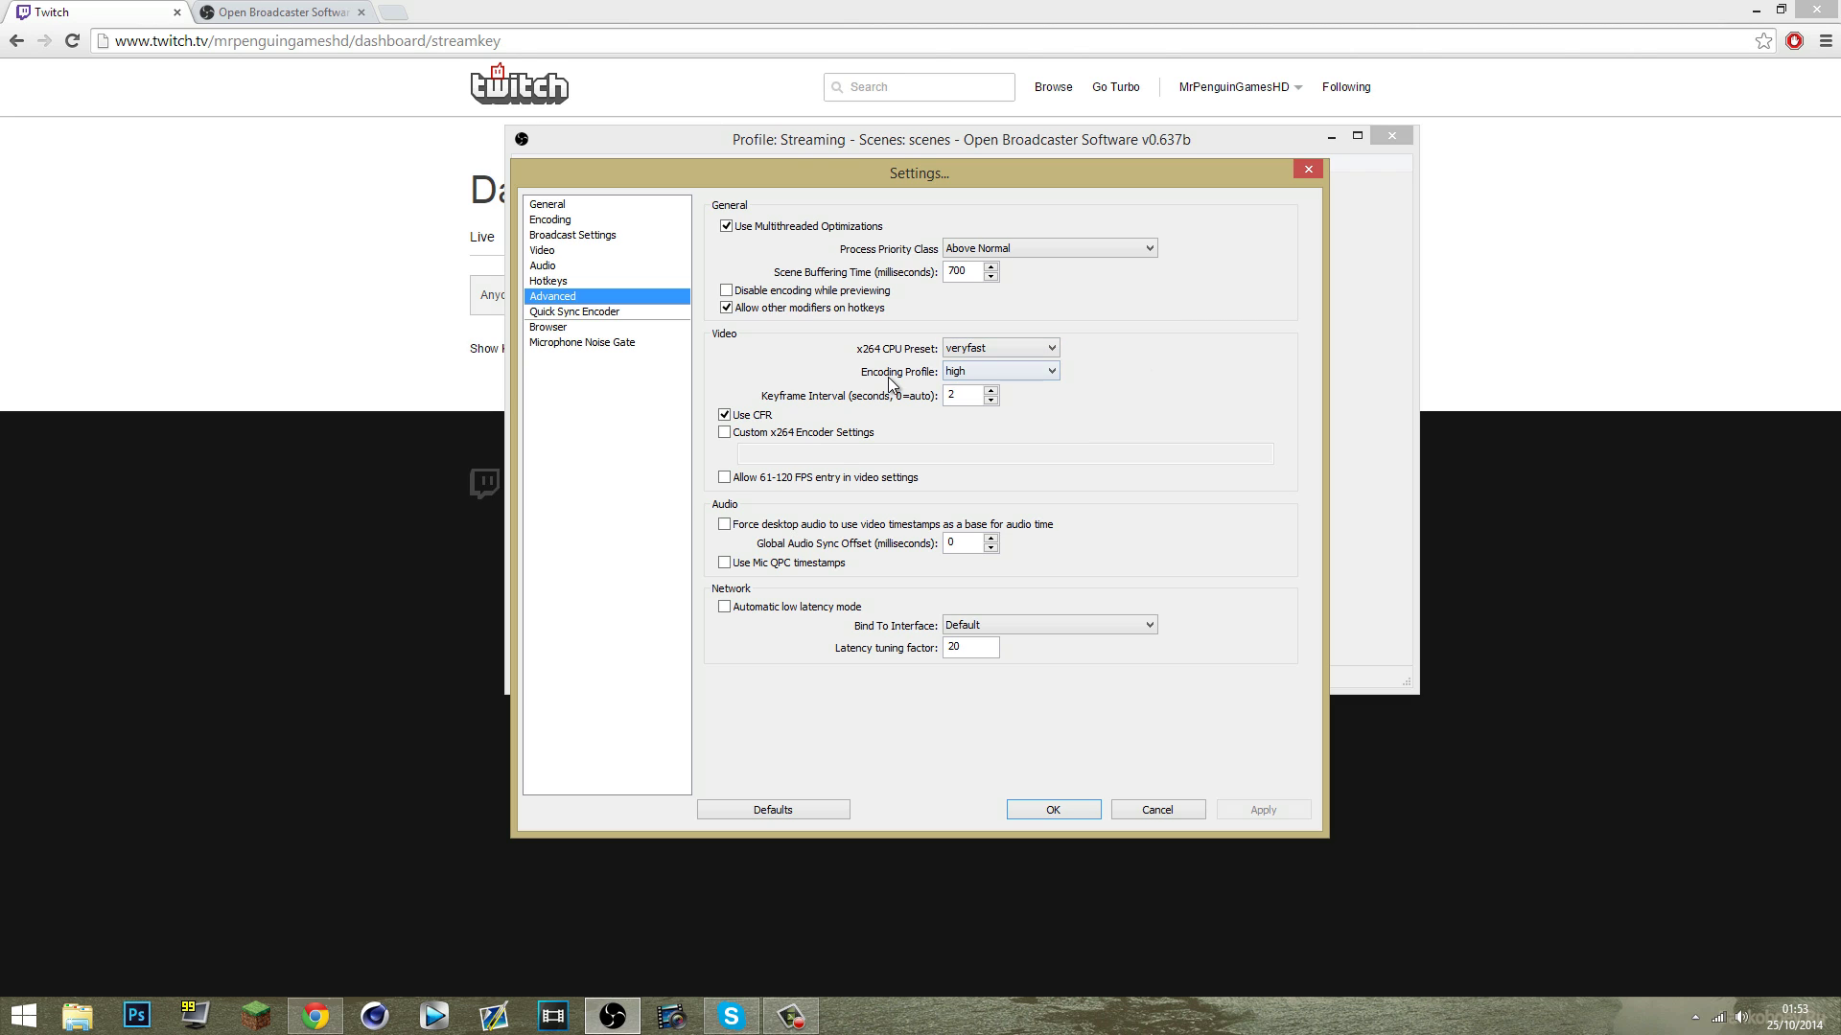
{"action": "left_click", "coordinate": [998, 372]}
{"action": "left_click", "coordinate": [1002, 386]}
Step: Apply the advanced changes and close Settings with OK
{"action": "left_click", "coordinate": [573, 330]}
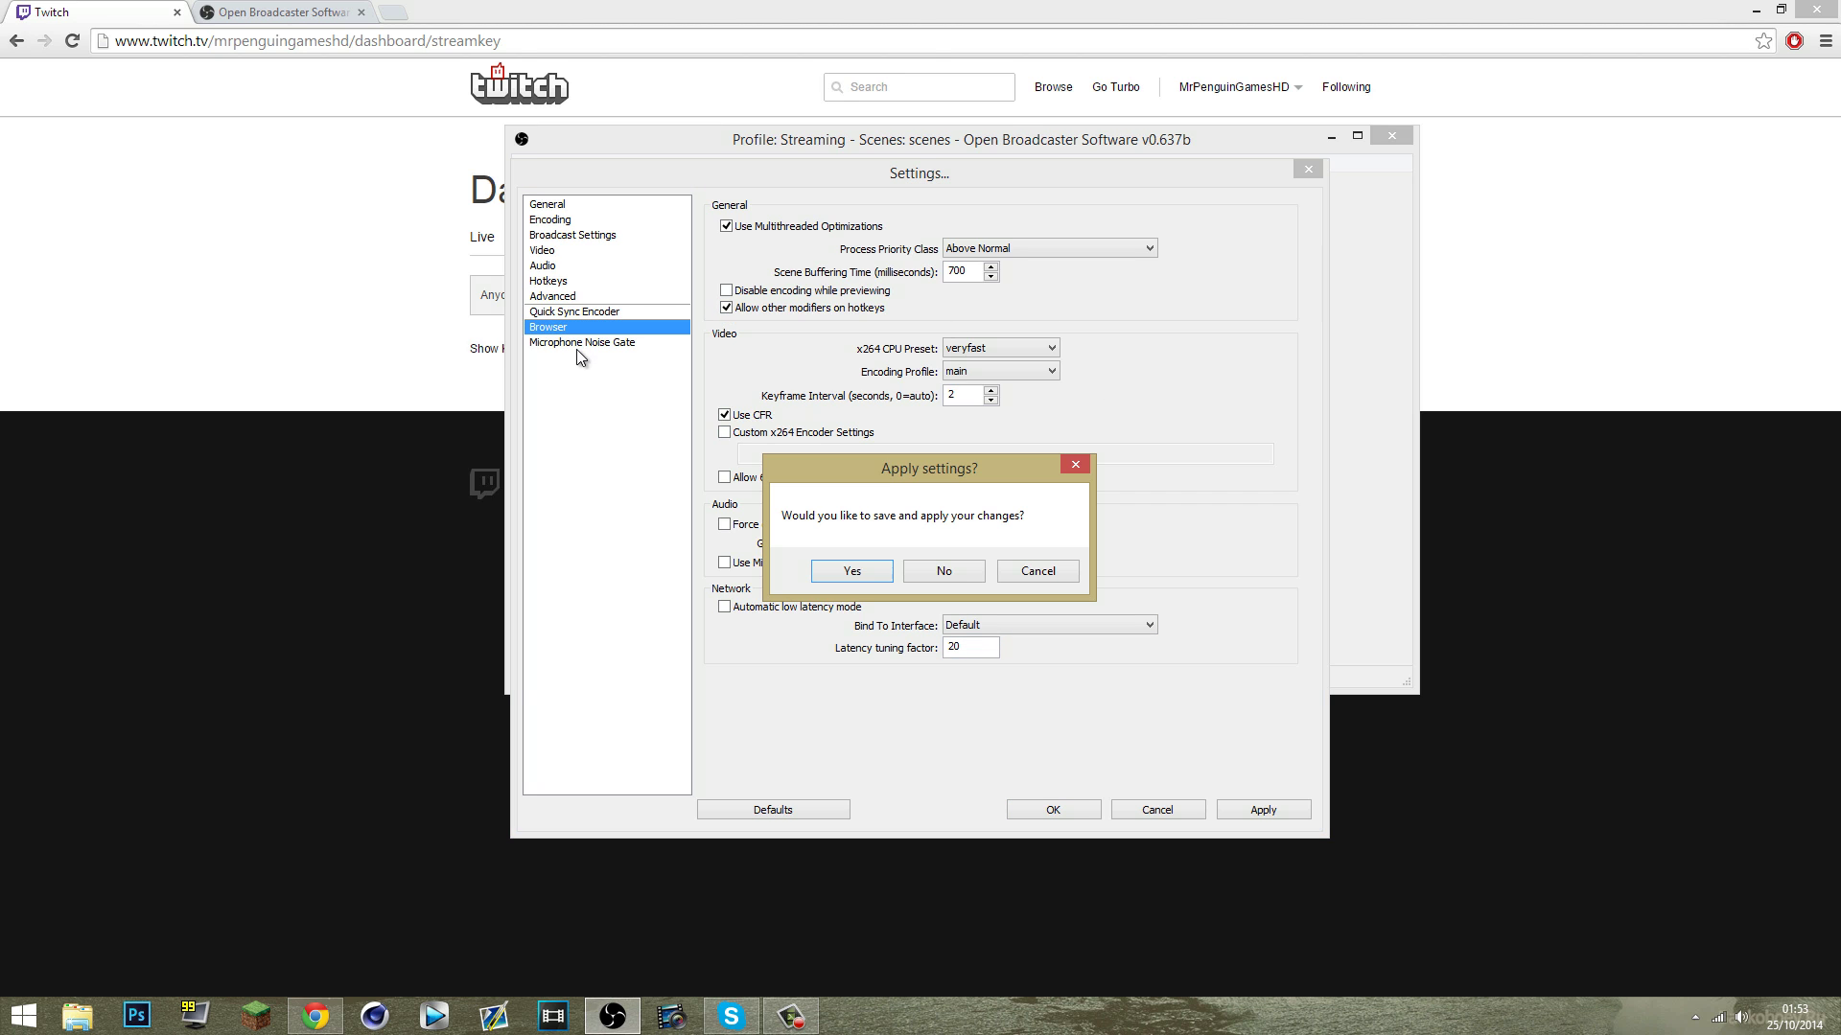
{"action": "left_click", "coordinate": [851, 567]}
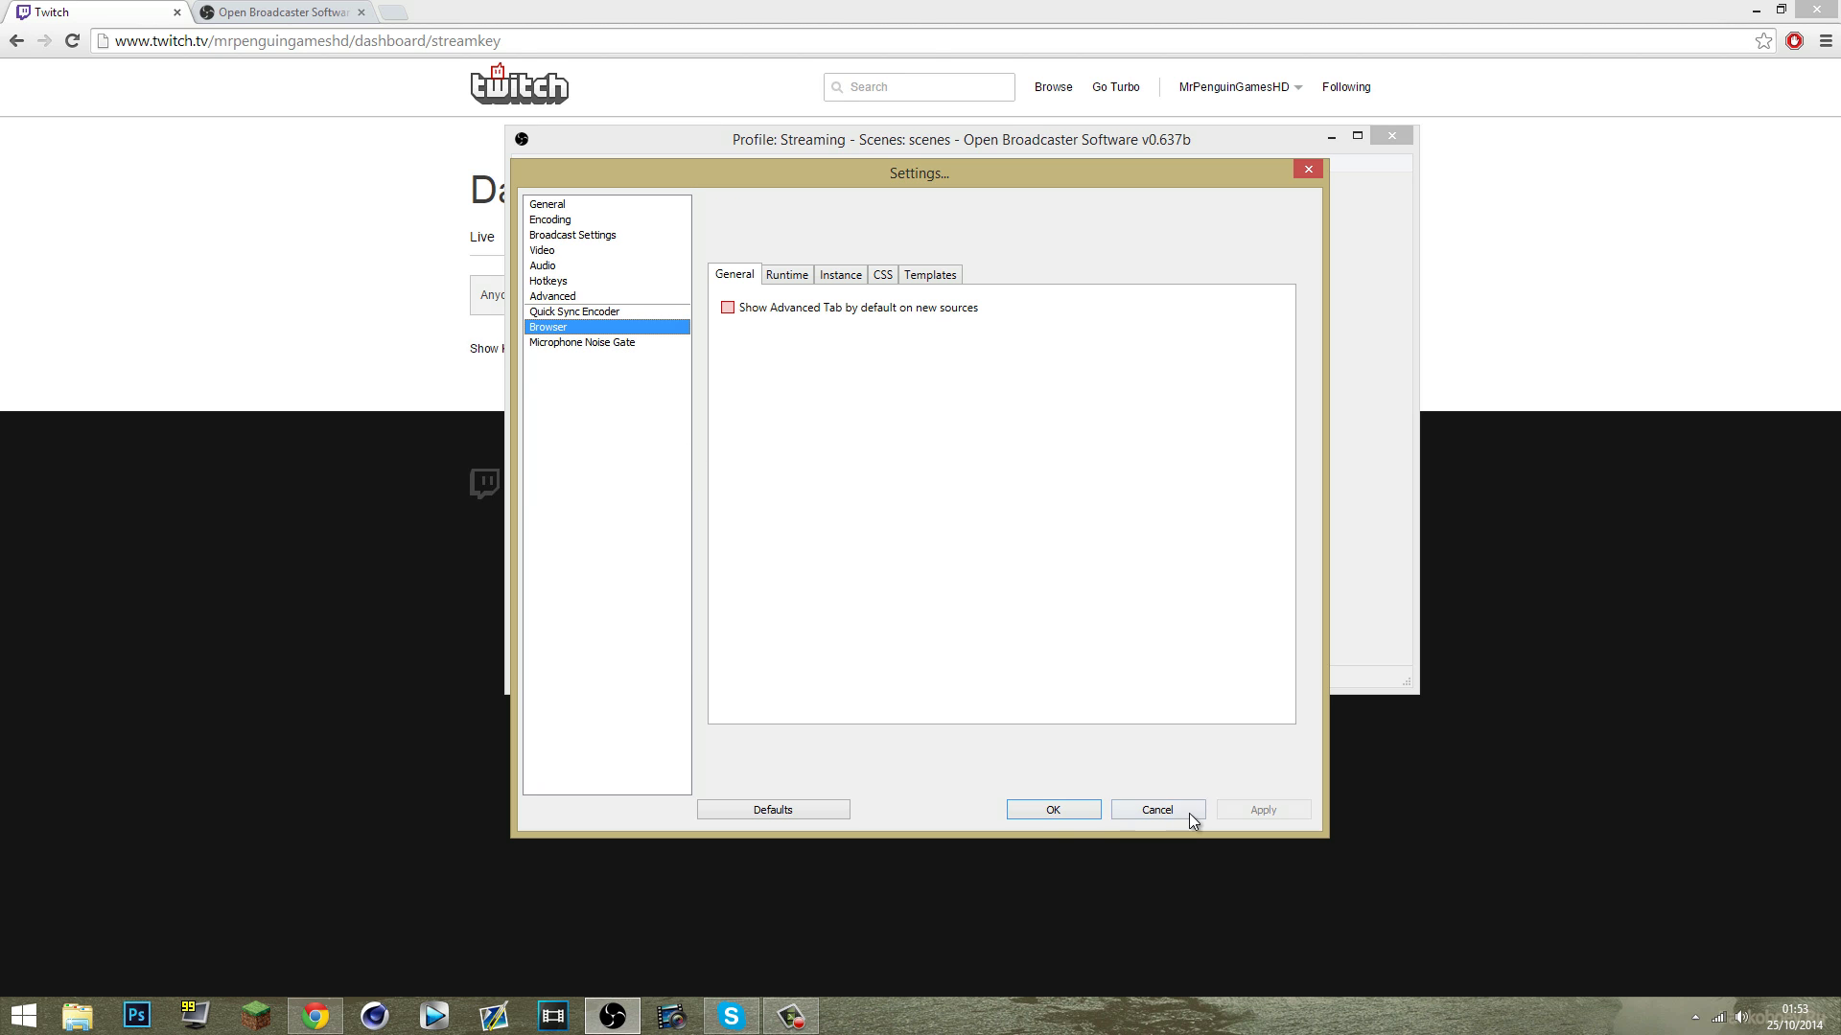
{"action": "left_click", "coordinate": [1051, 811]}
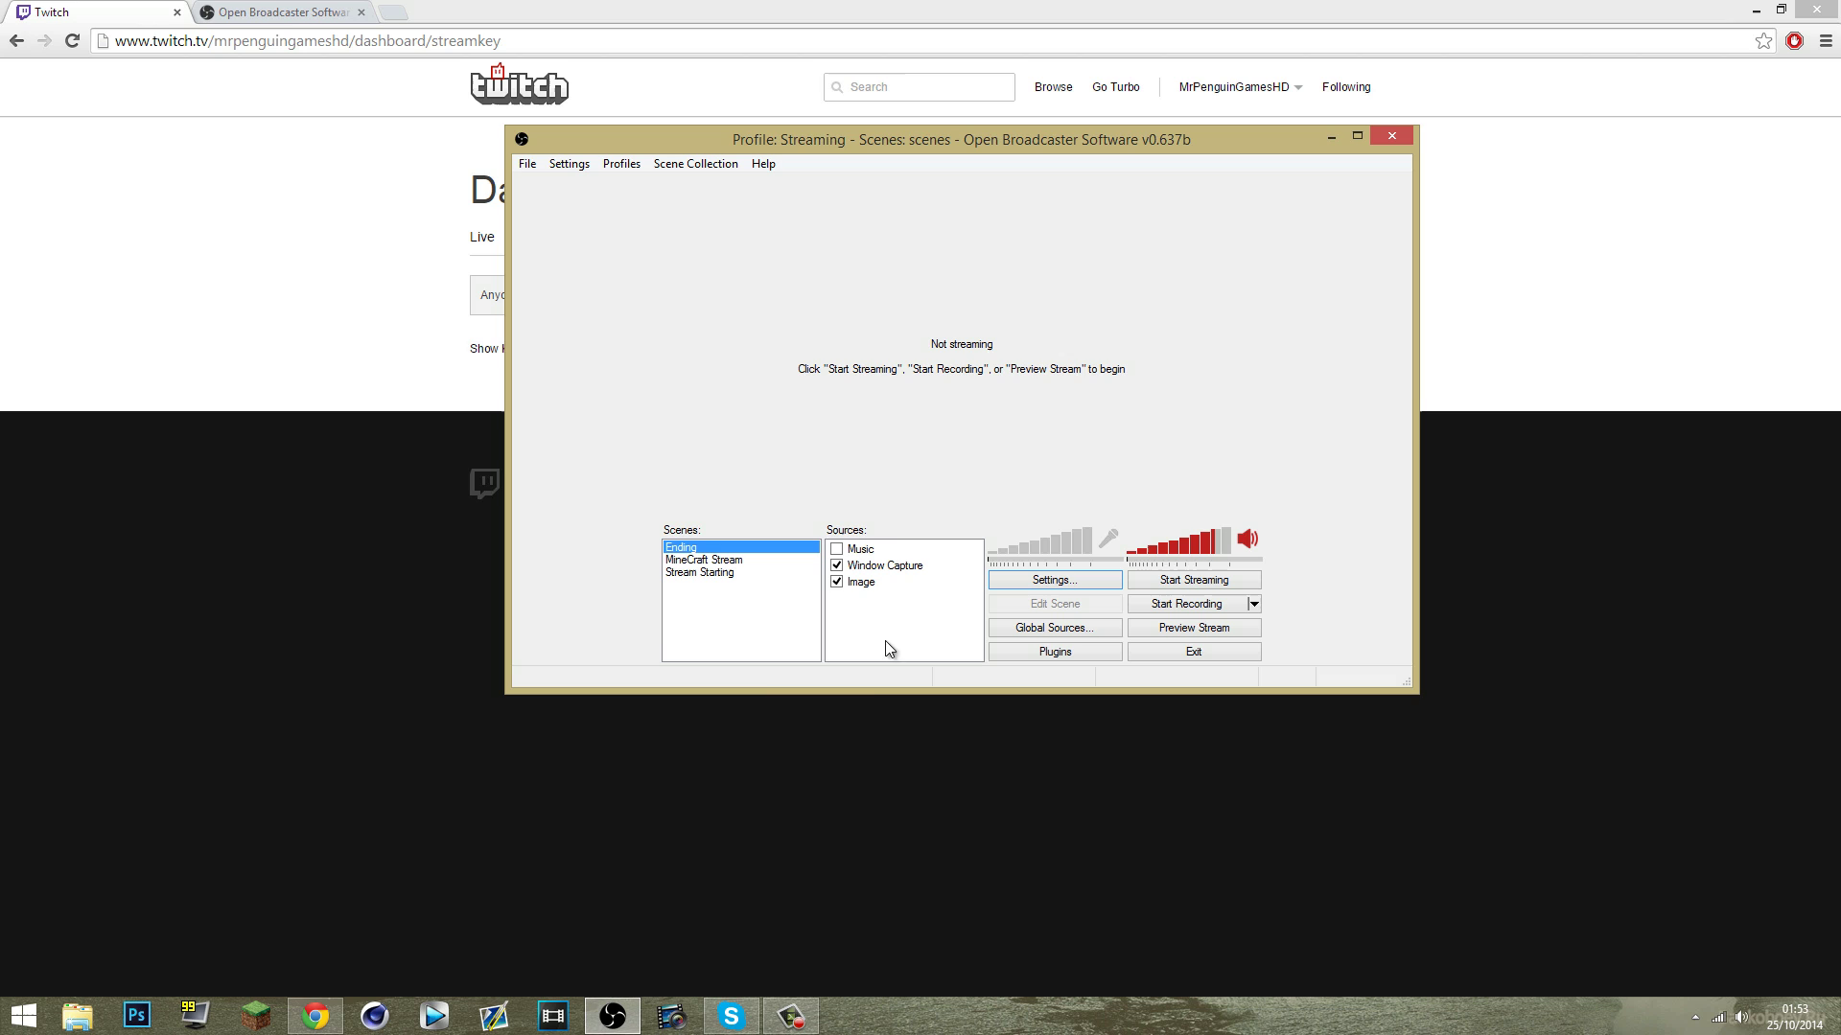
{"action": "right_click", "coordinate": [735, 602]}
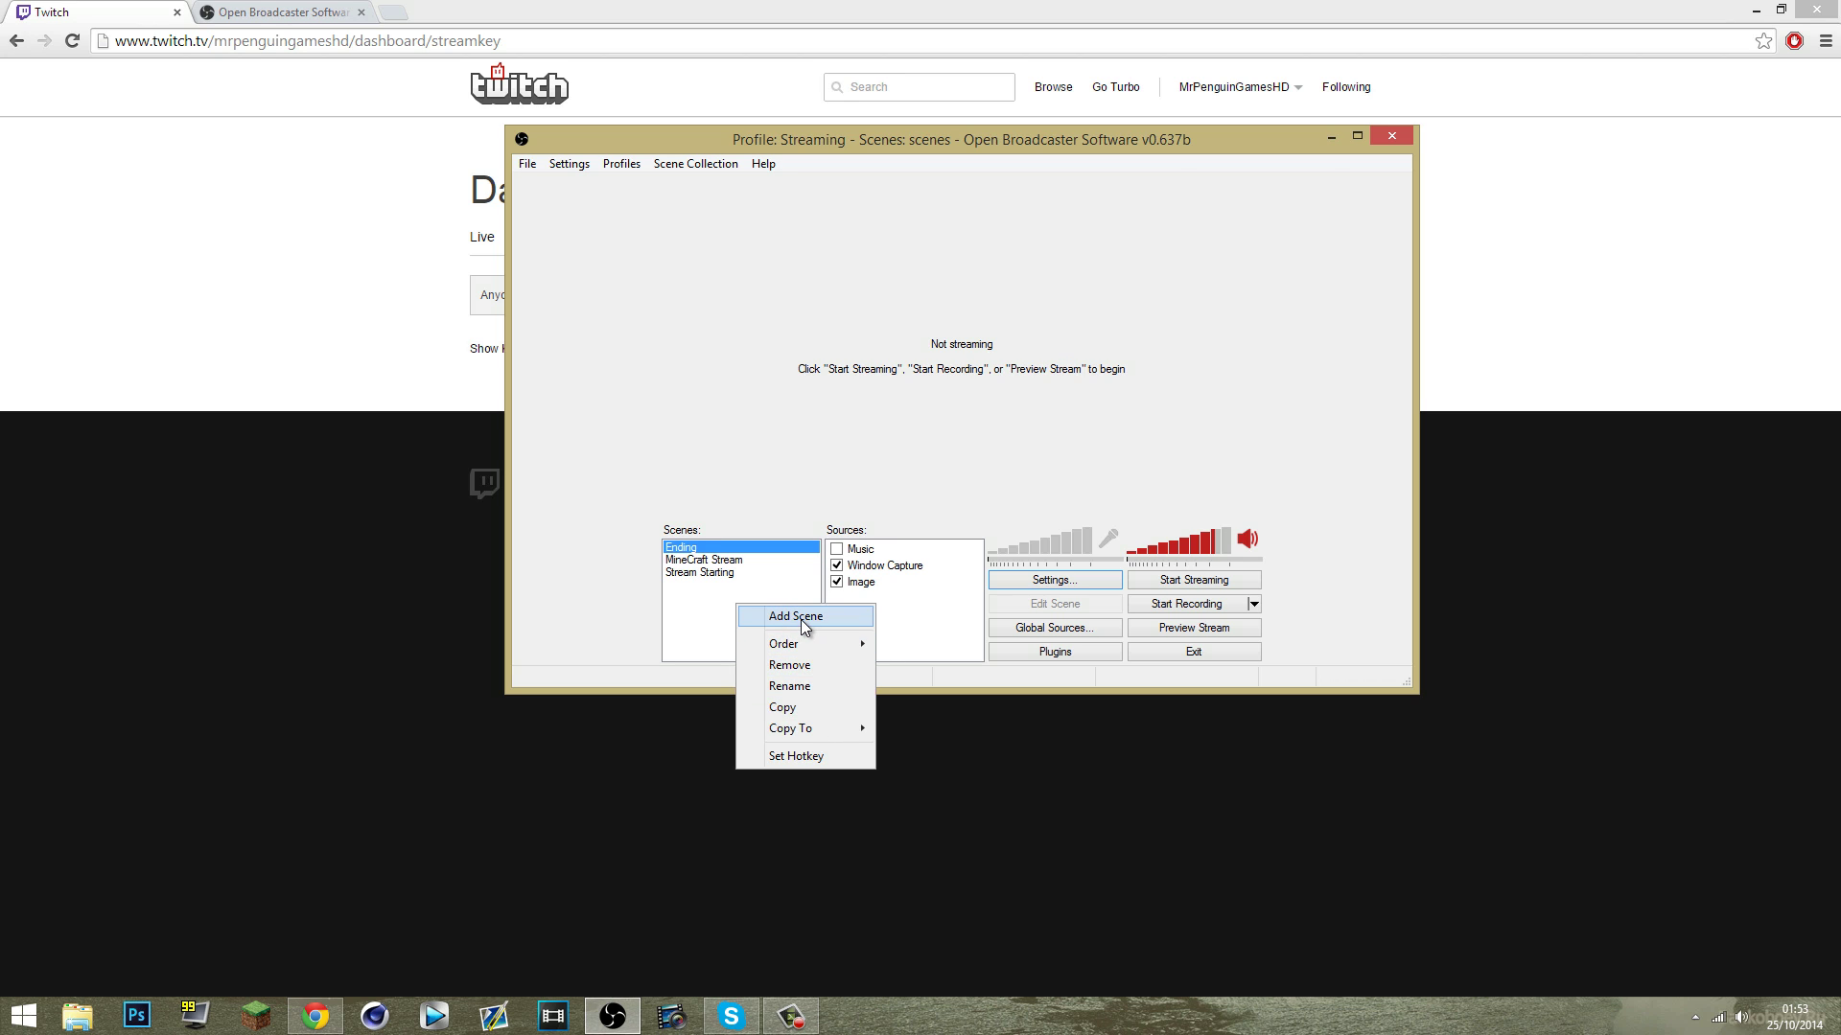
Step: Add a new scene named 'Minecraft'
{"action": "left_click", "coordinate": [801, 619]}
{"action": "type", "text": "Minecraft"}
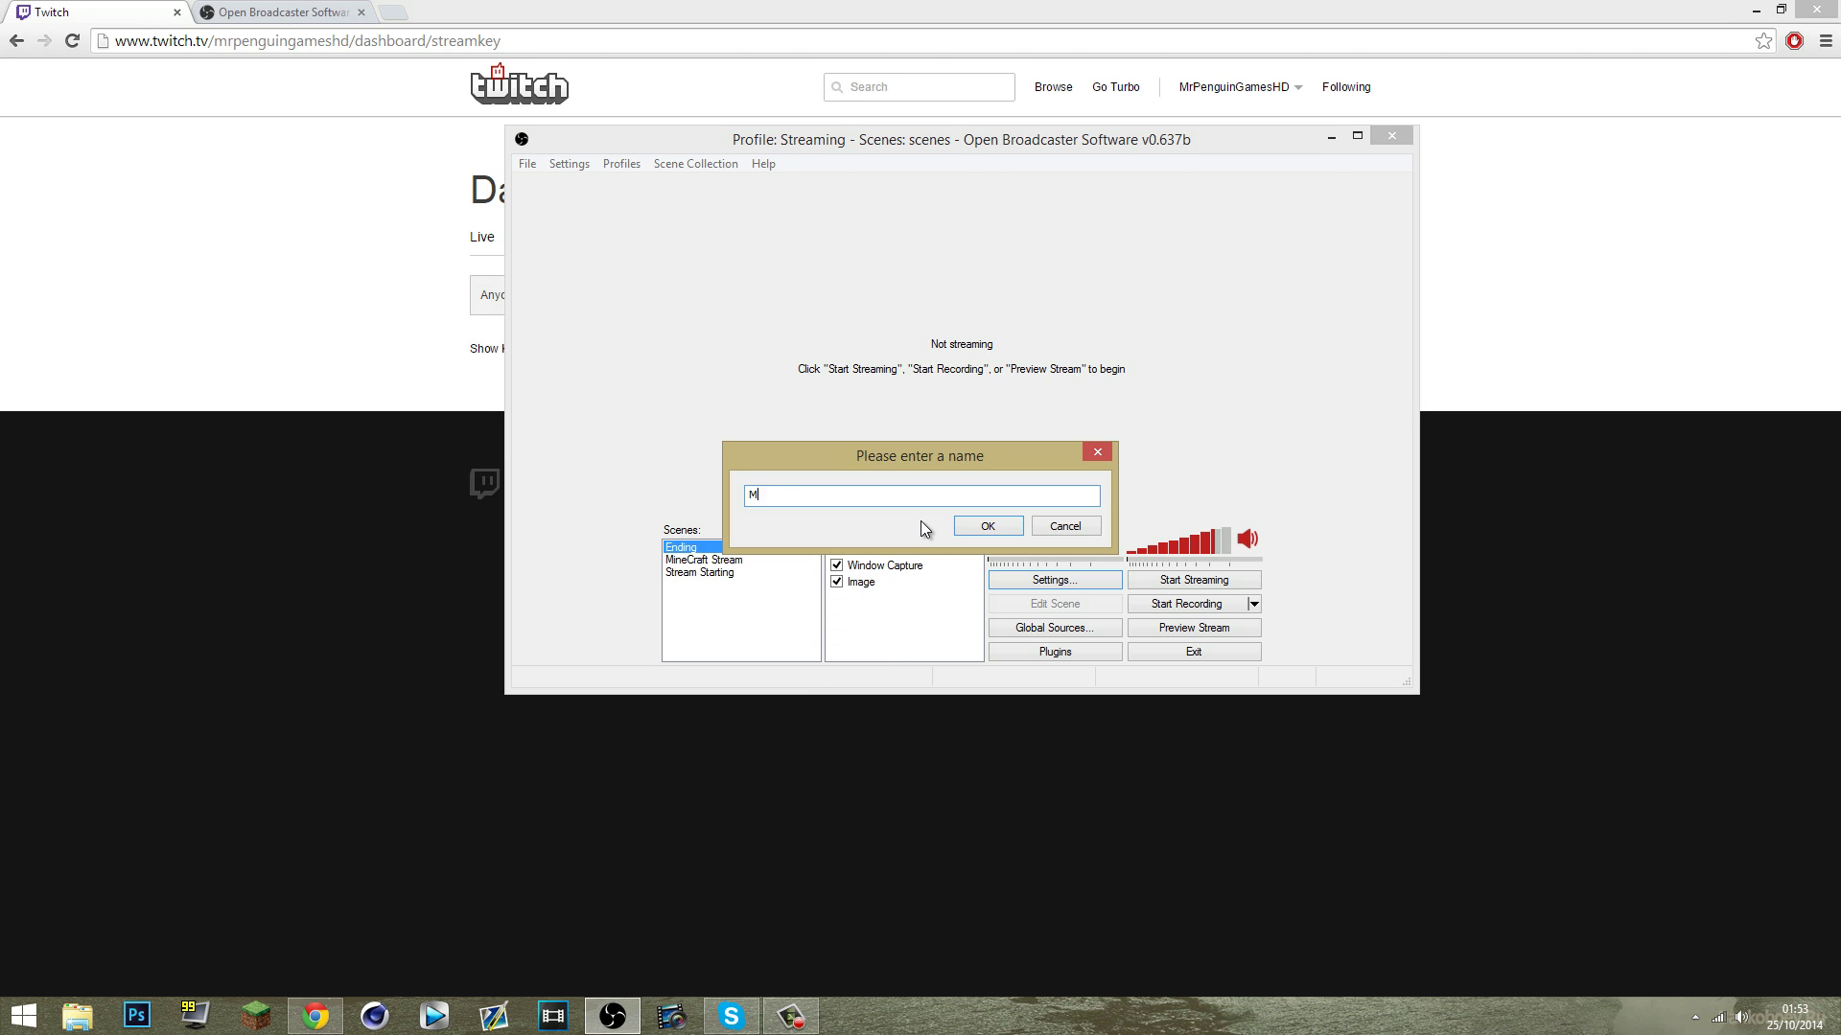
{"action": "left_click", "coordinate": [988, 527]}
Step: Start adding a Game Capture source to it and launch Minecraft from the taskbar
{"action": "right_click", "coordinate": [878, 561]}
{"action": "mouse_move", "coordinate": [960, 583]}
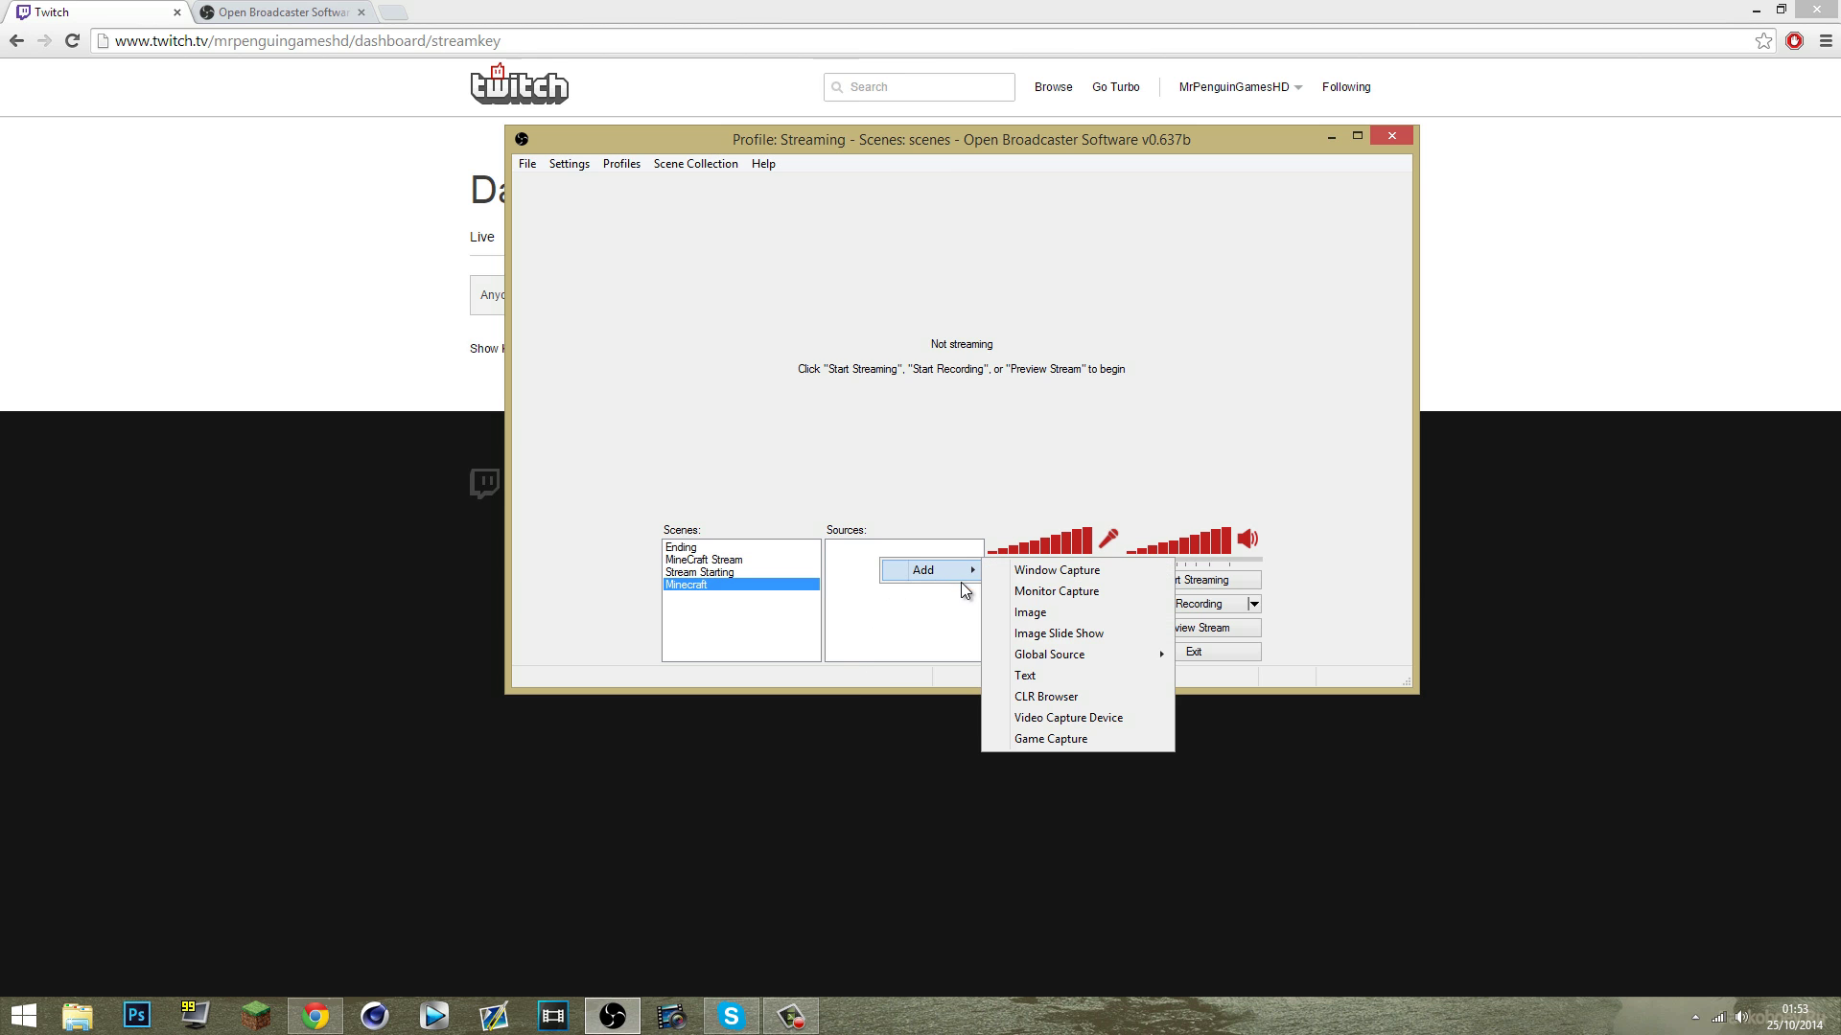
{"action": "left_click", "coordinate": [1045, 740]}
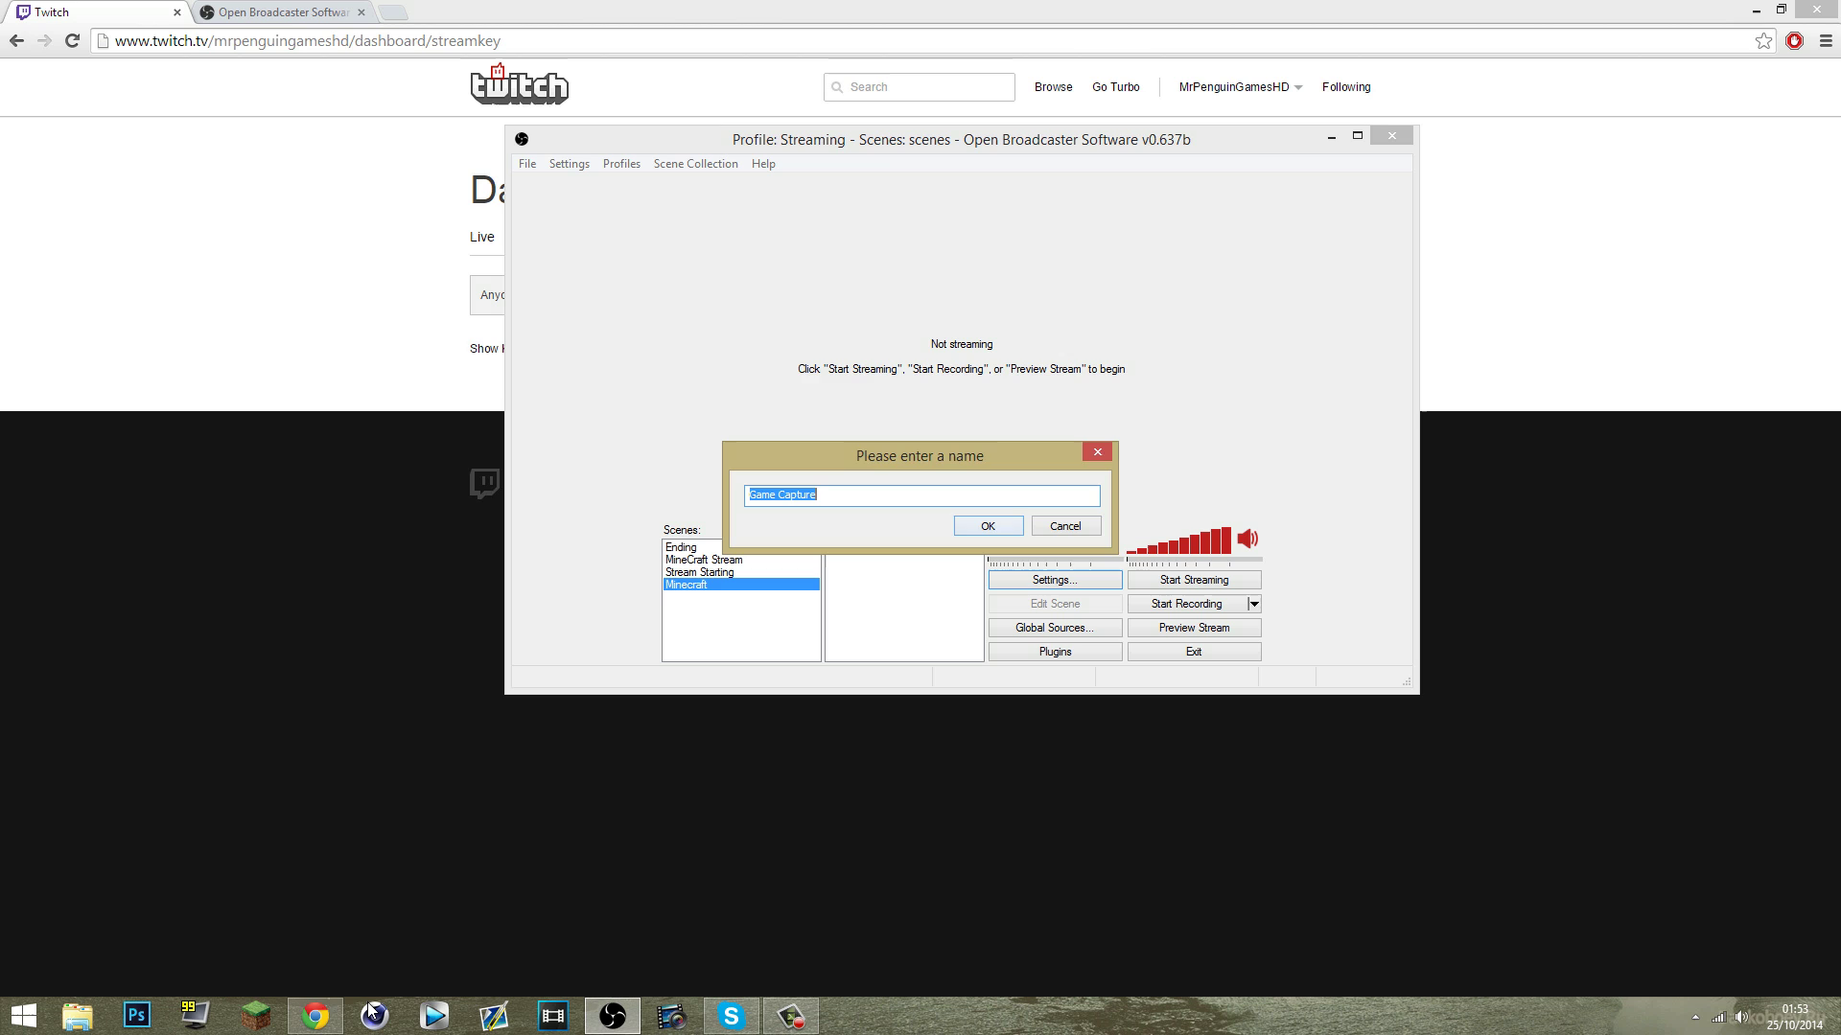
{"action": "left_click", "coordinate": [255, 1017]}
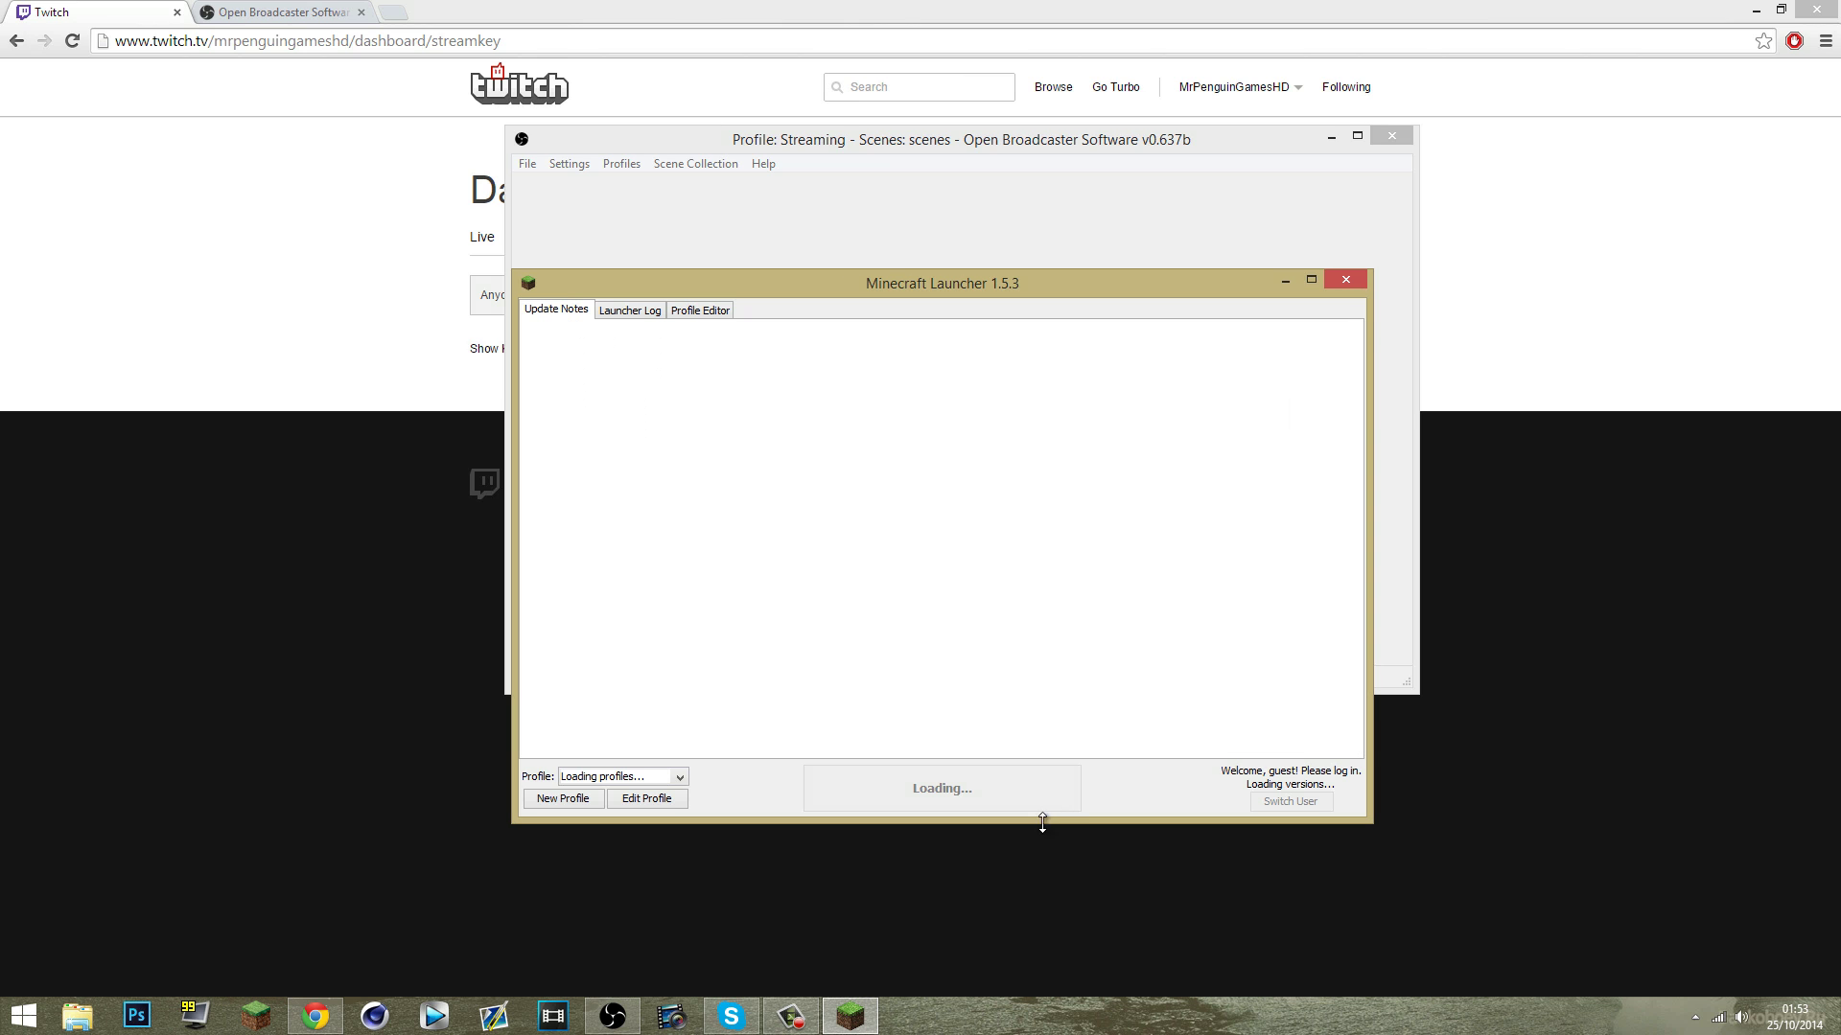
Step: Start Minecraft 1.8, minimize Chrome, close the launcher and bring OBS forward
{"action": "left_click", "coordinate": [938, 792]}
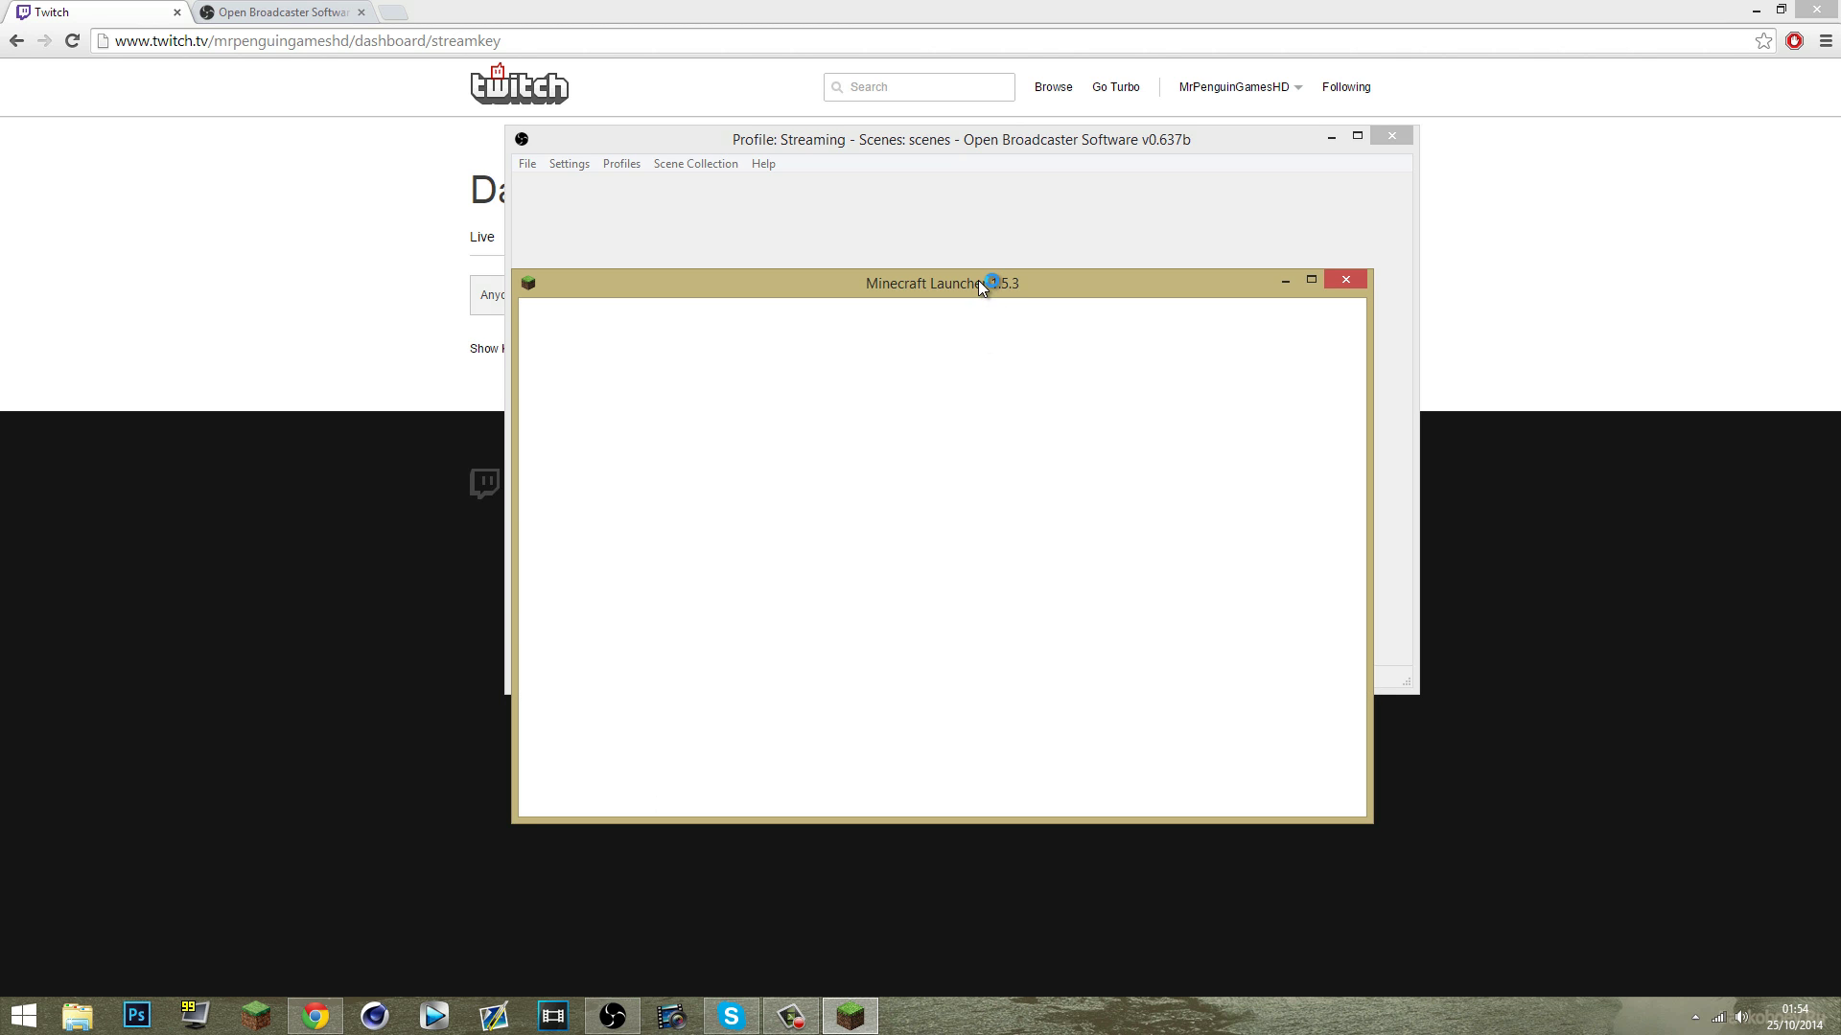
{"action": "left_click_drag", "start_coordinate": [978, 284], "coordinate": [1034, 244]}
{"action": "left_click", "coordinate": [1224, 217]}
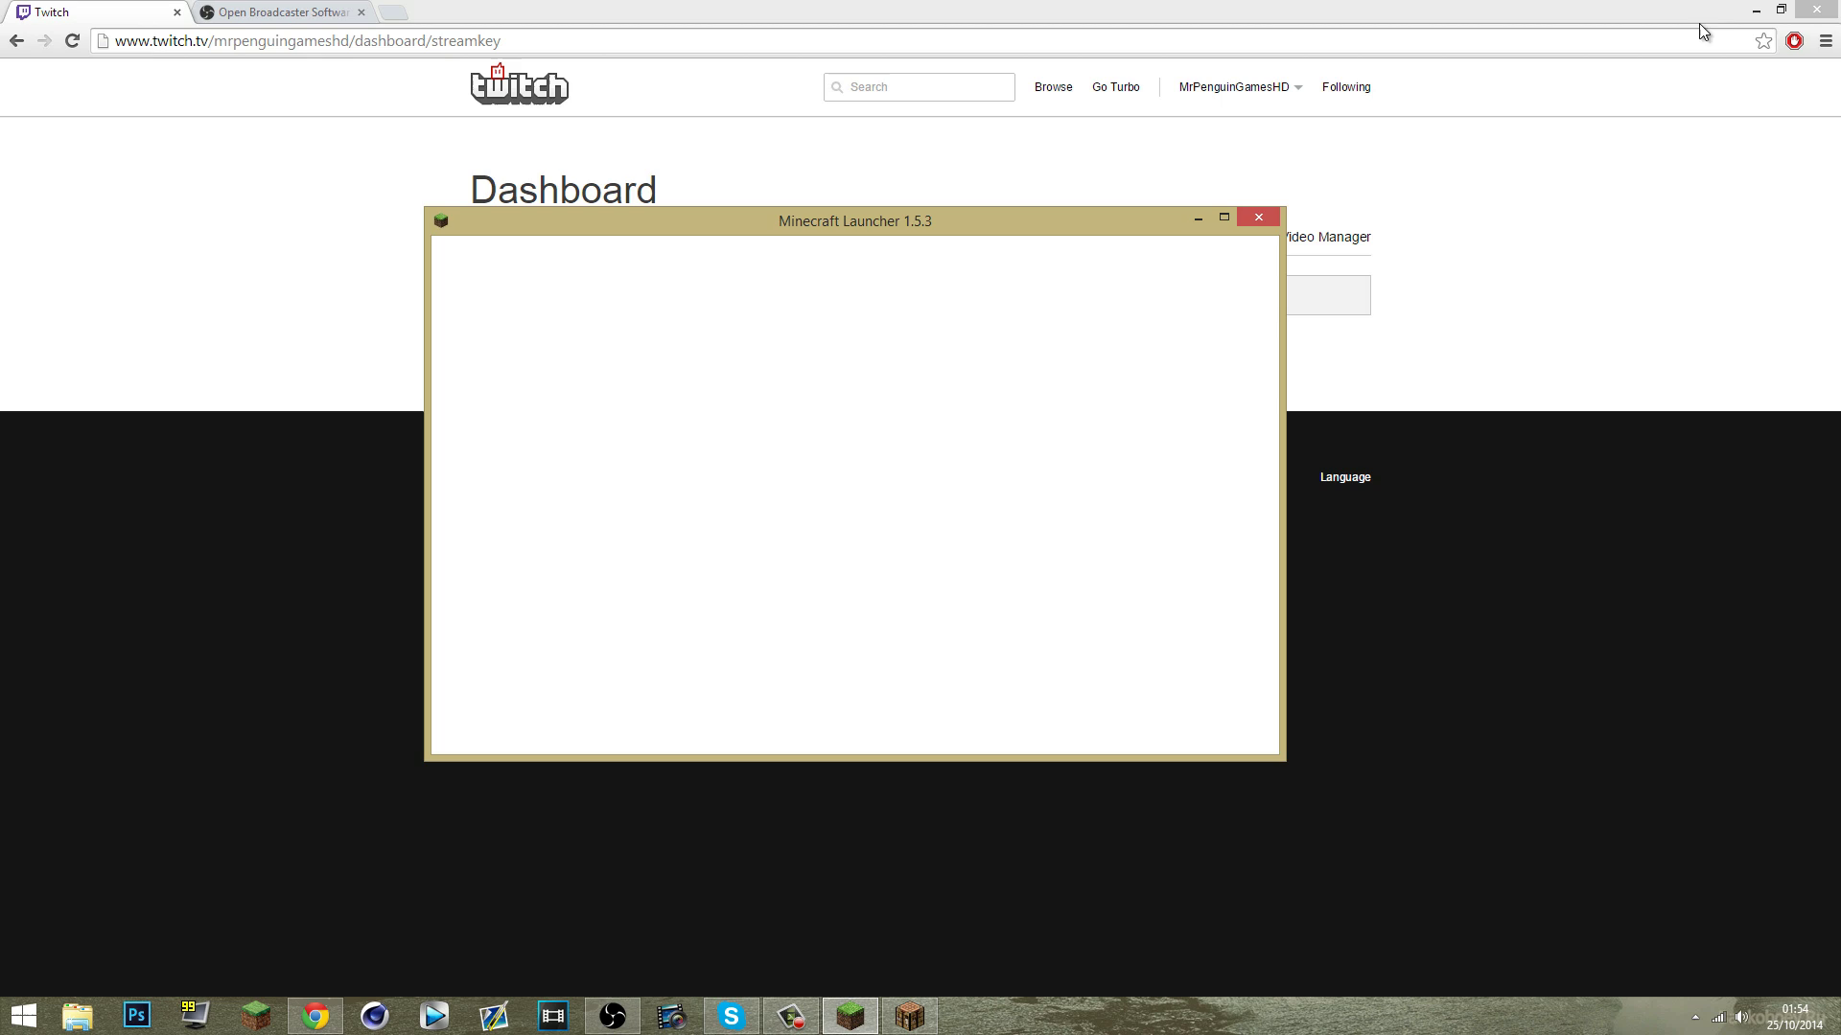
{"action": "left_click", "coordinate": [1792, 9]}
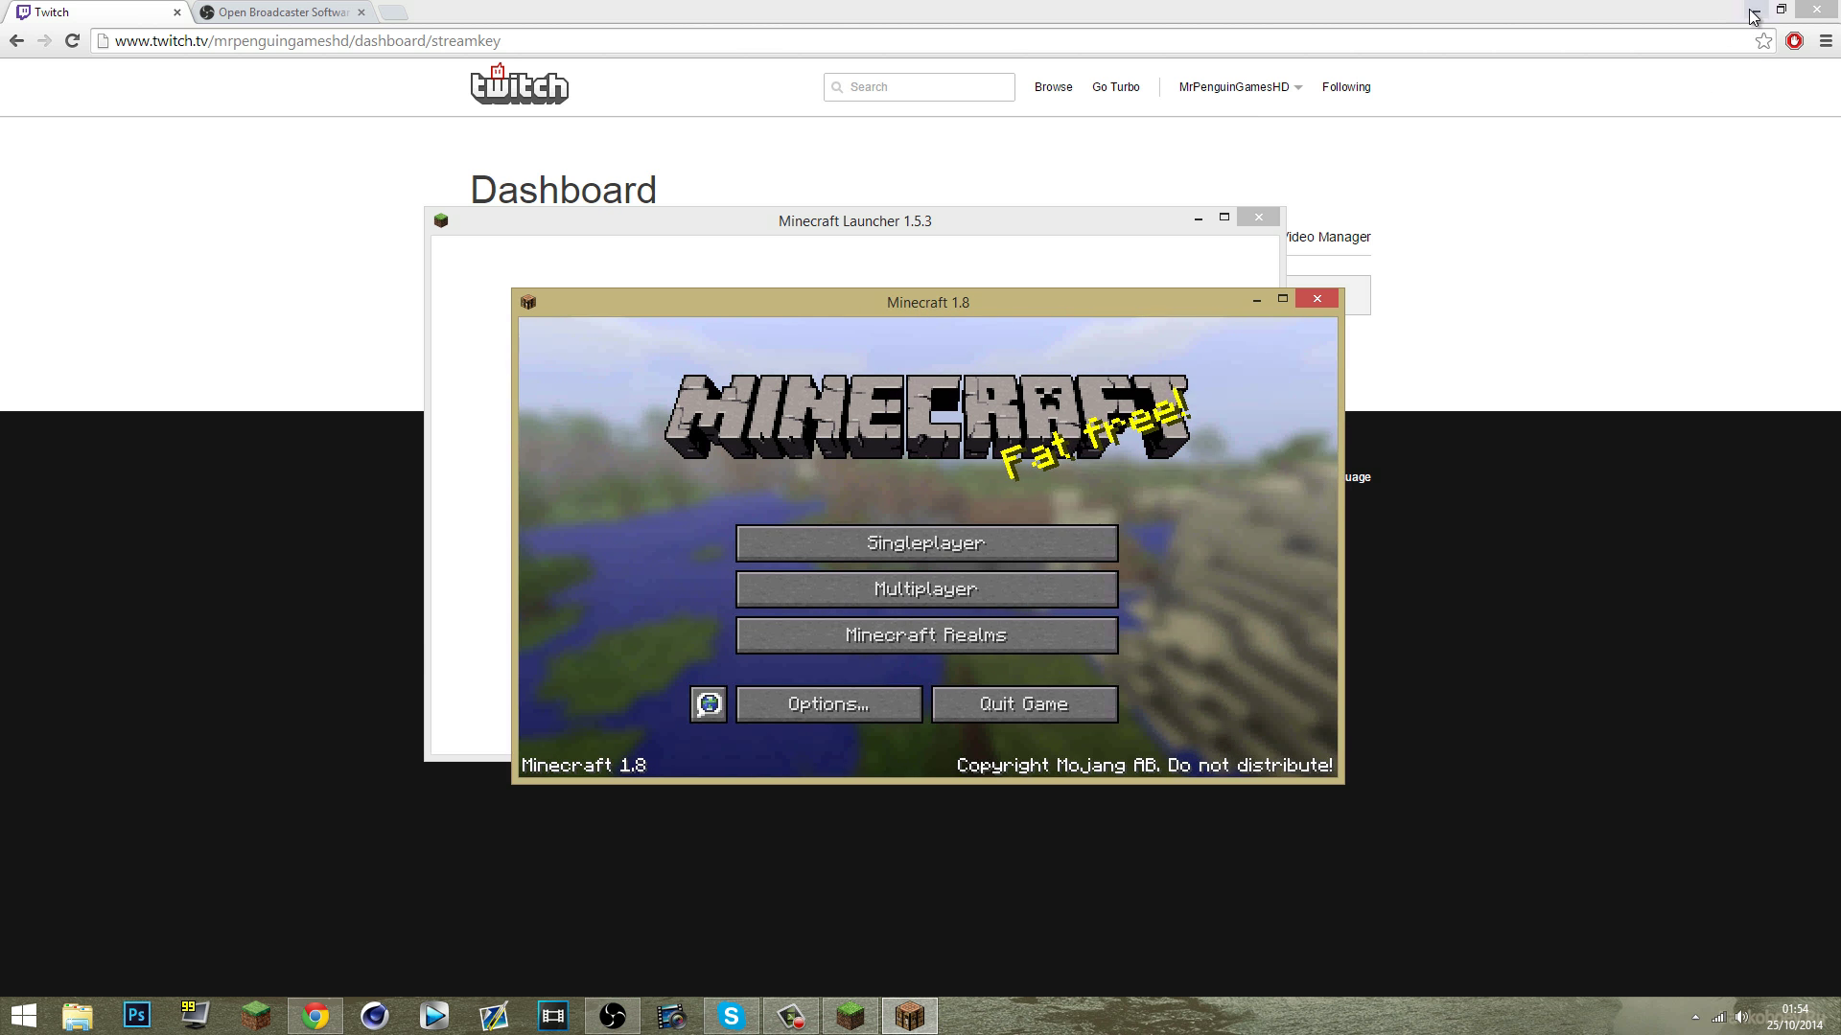
{"action": "left_click", "coordinate": [1753, 16]}
{"action": "left_click", "coordinate": [959, 233]}
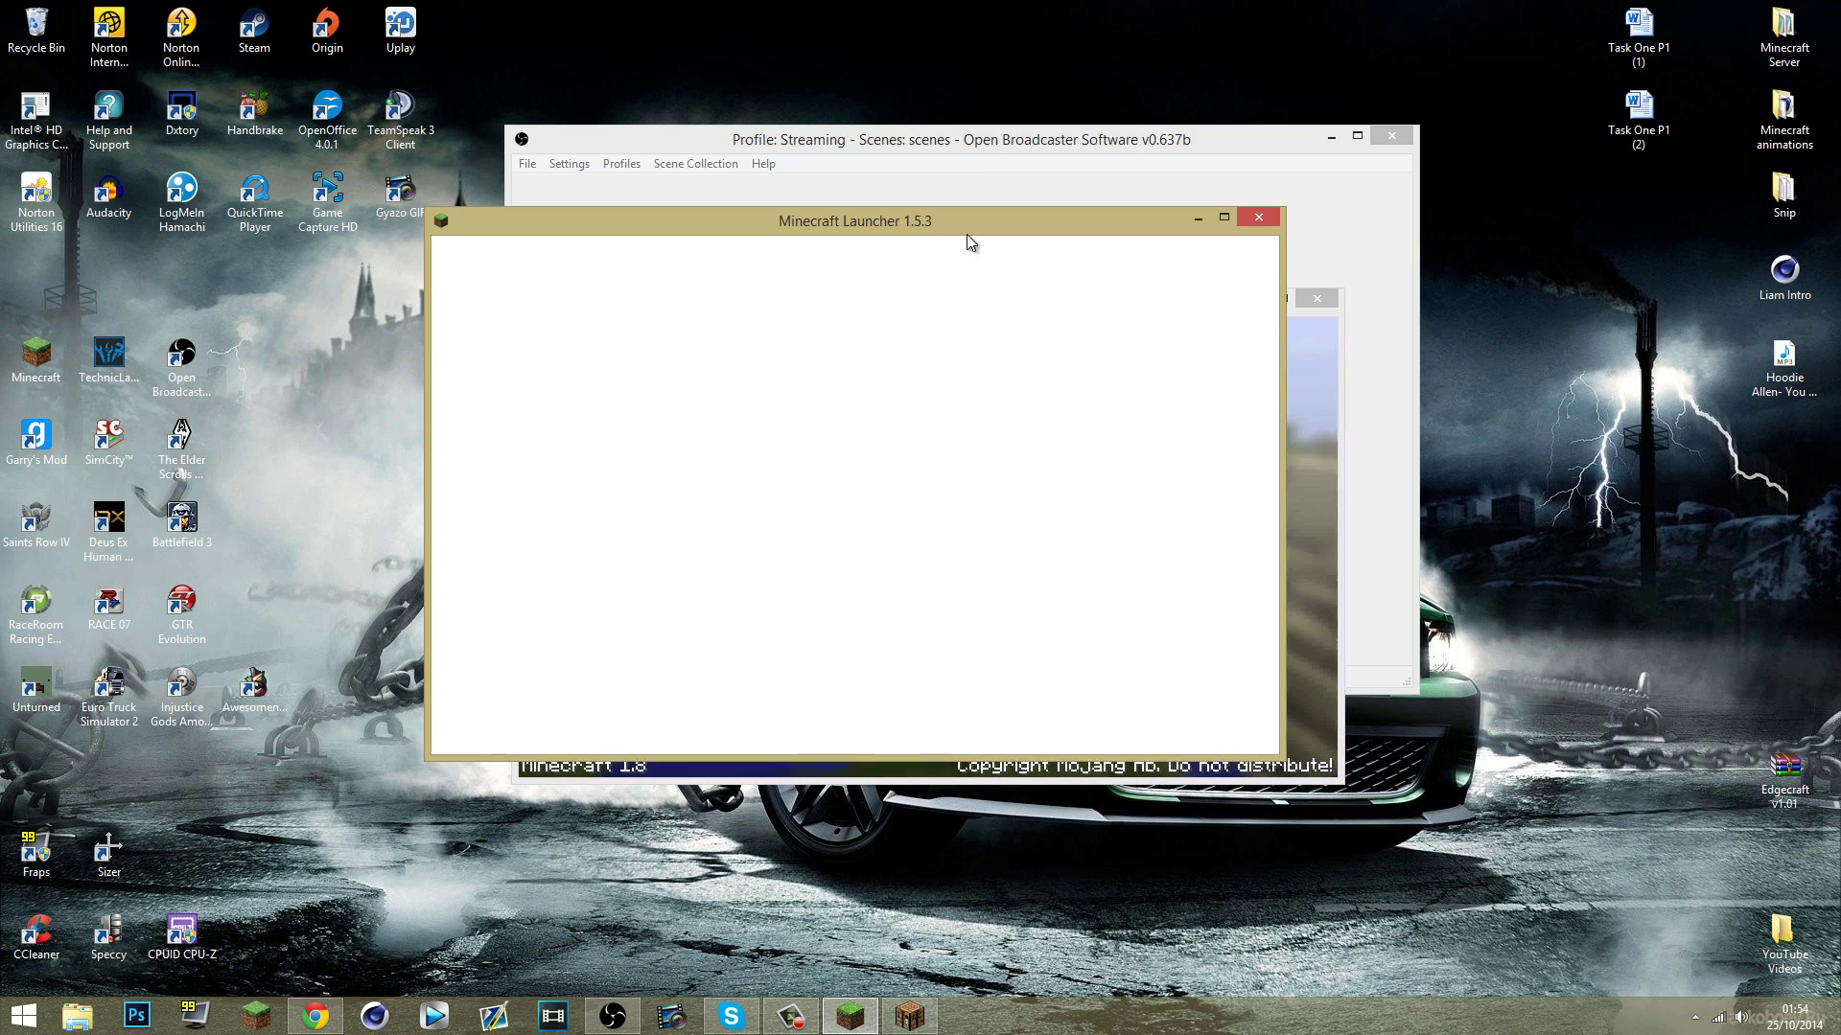
{"action": "left_click", "coordinate": [1256, 220]}
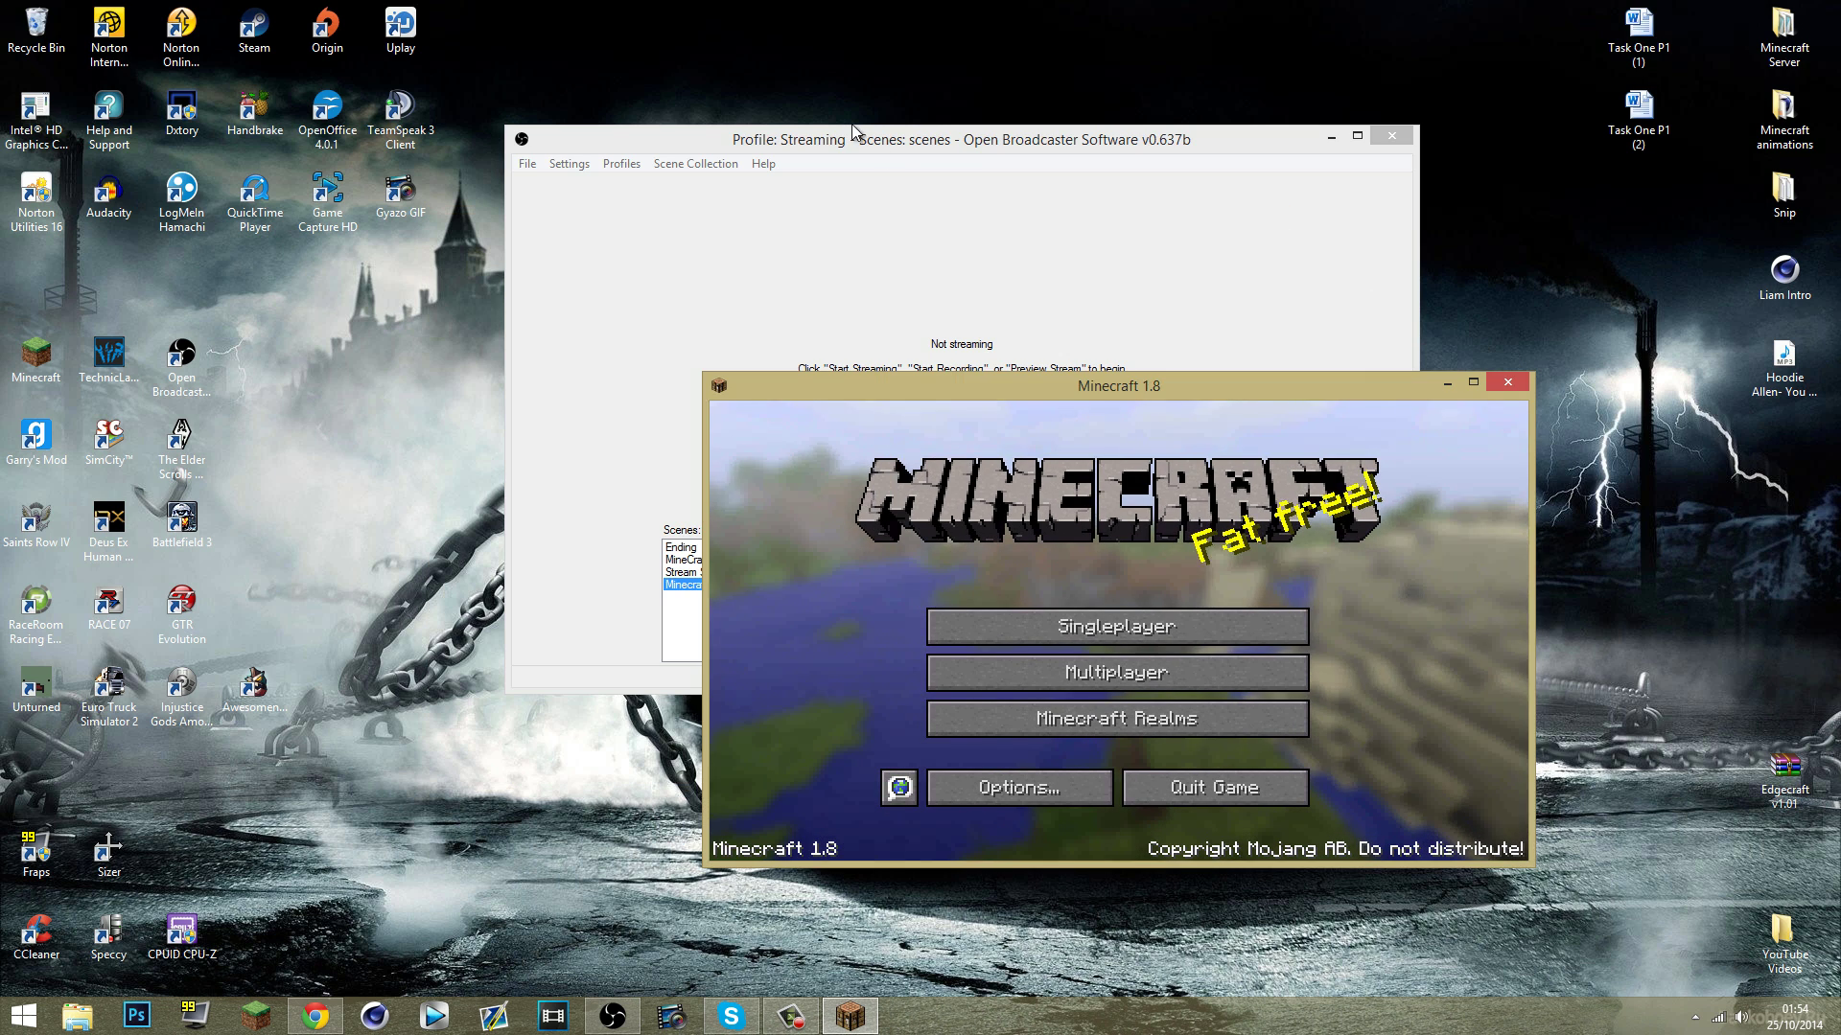
{"action": "left_click", "coordinate": [854, 131]}
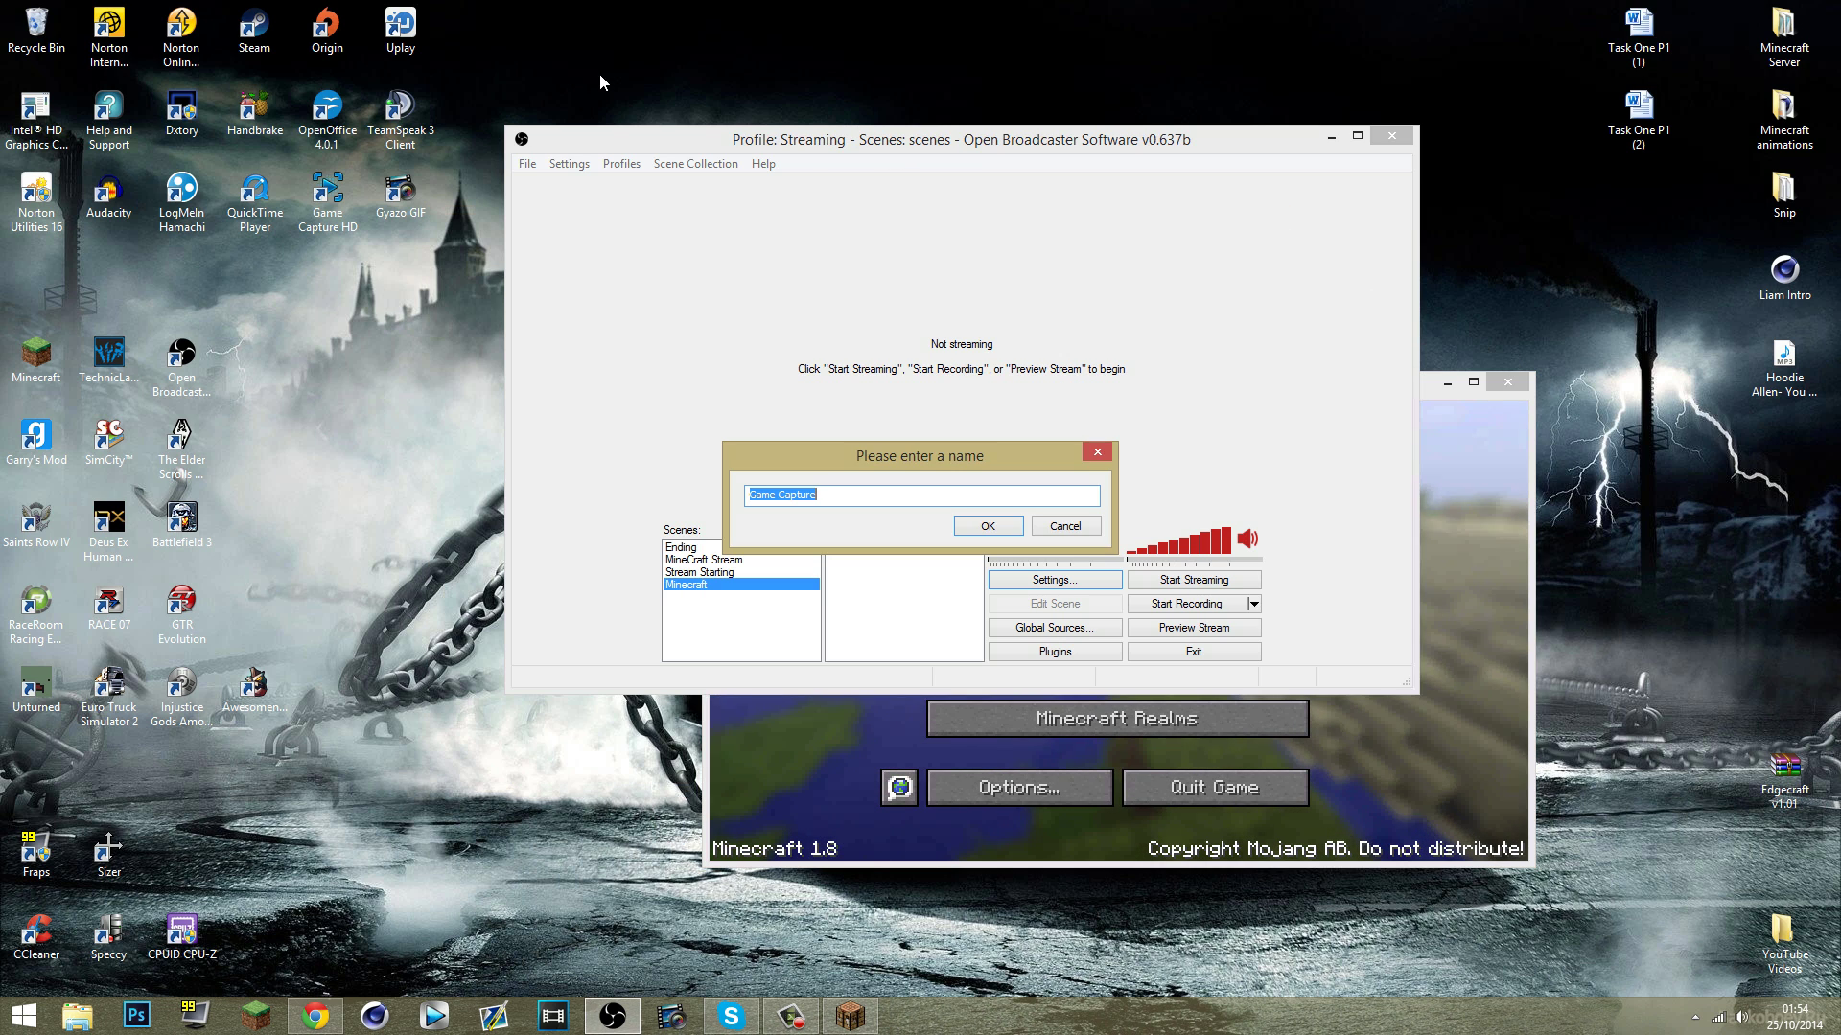
Step: Confirm the Game Capture source name and its Minecraft 1.8 captured application
{"action": "left_click", "coordinate": [993, 522]}
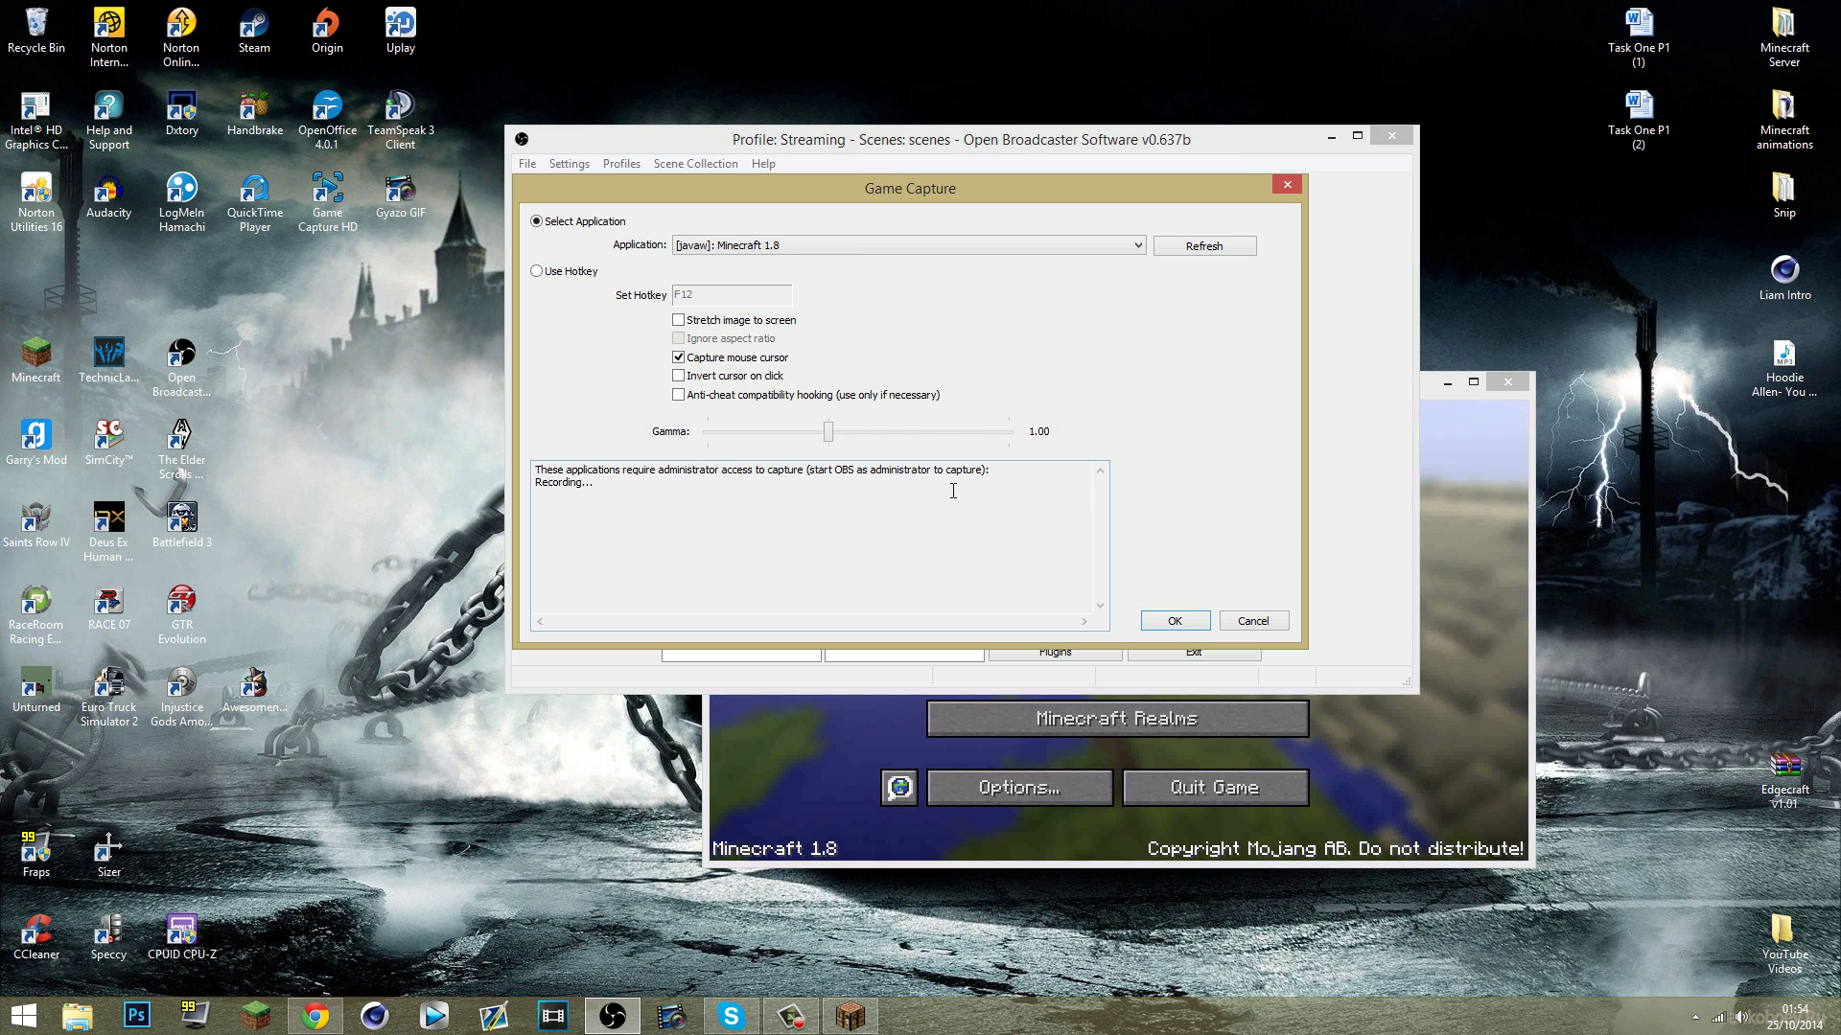
{"action": "left_click", "coordinate": [854, 248]}
{"action": "left_click", "coordinate": [853, 259]}
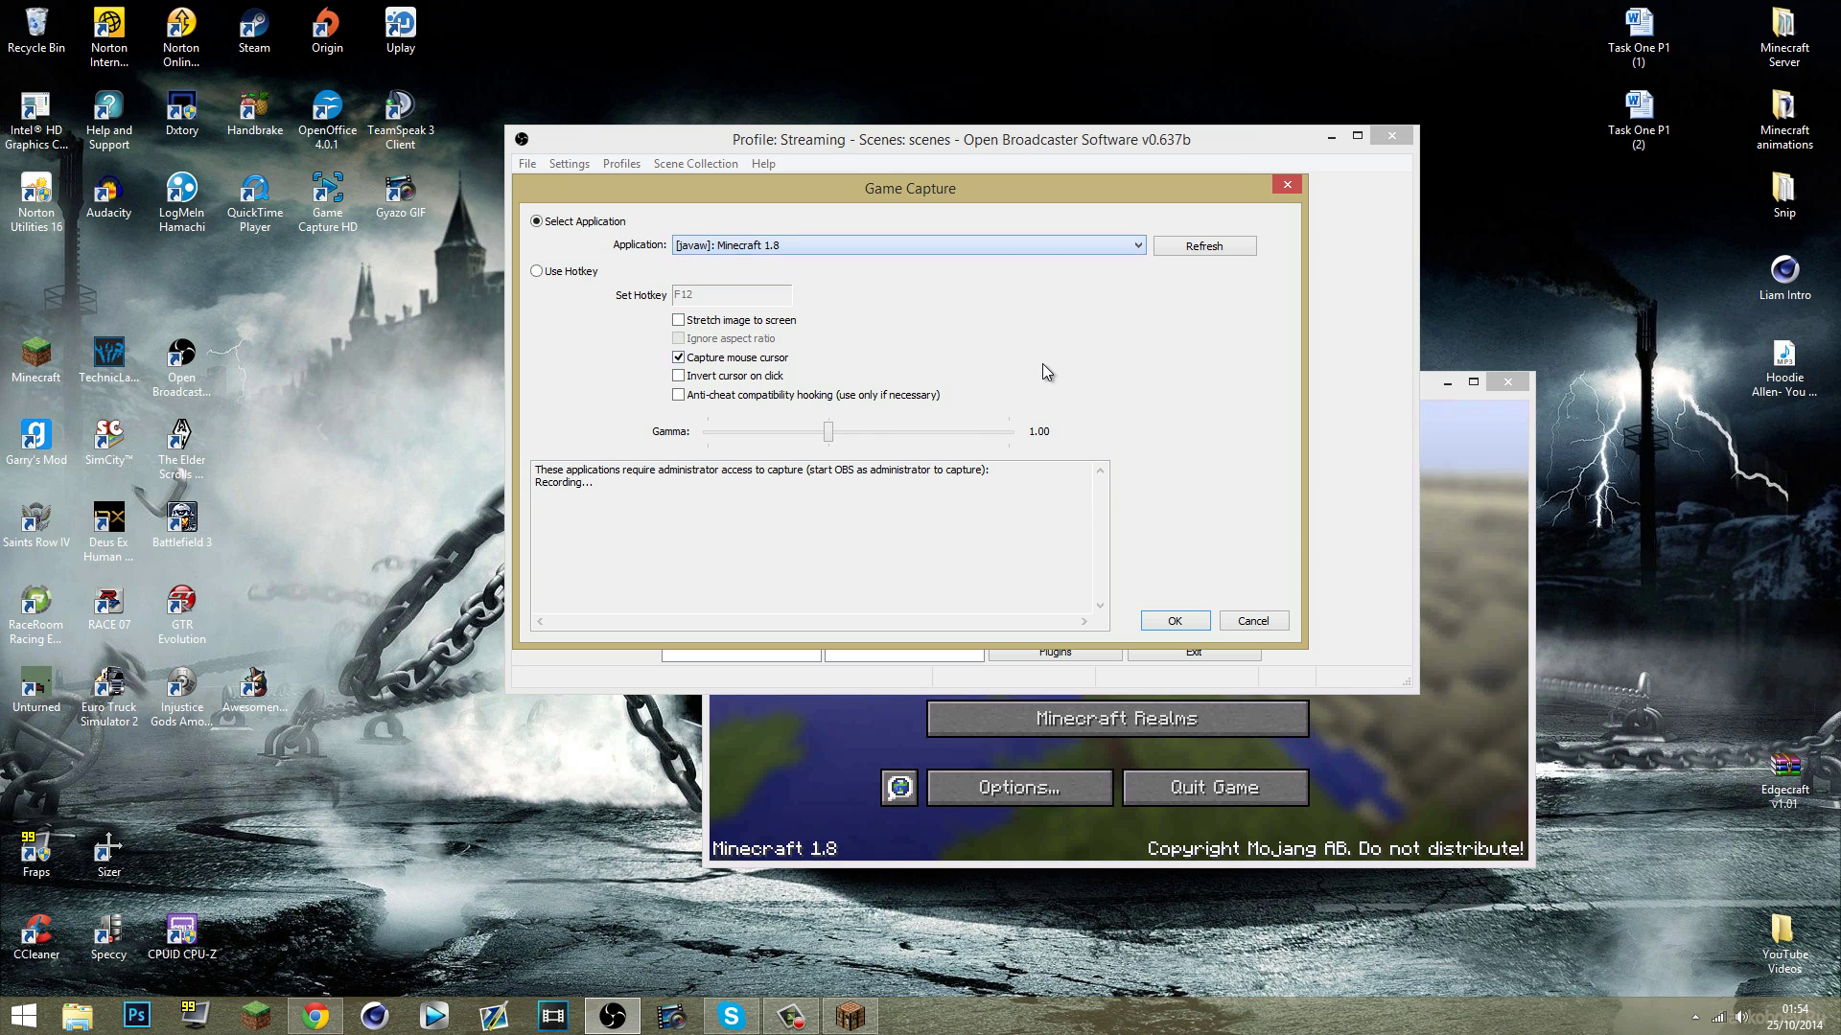
{"action": "left_click", "coordinate": [1174, 621]}
Step: Switch the preview to 1:1 mode and start previewing the Minecraft scene
{"action": "right_click", "coordinate": [946, 353]}
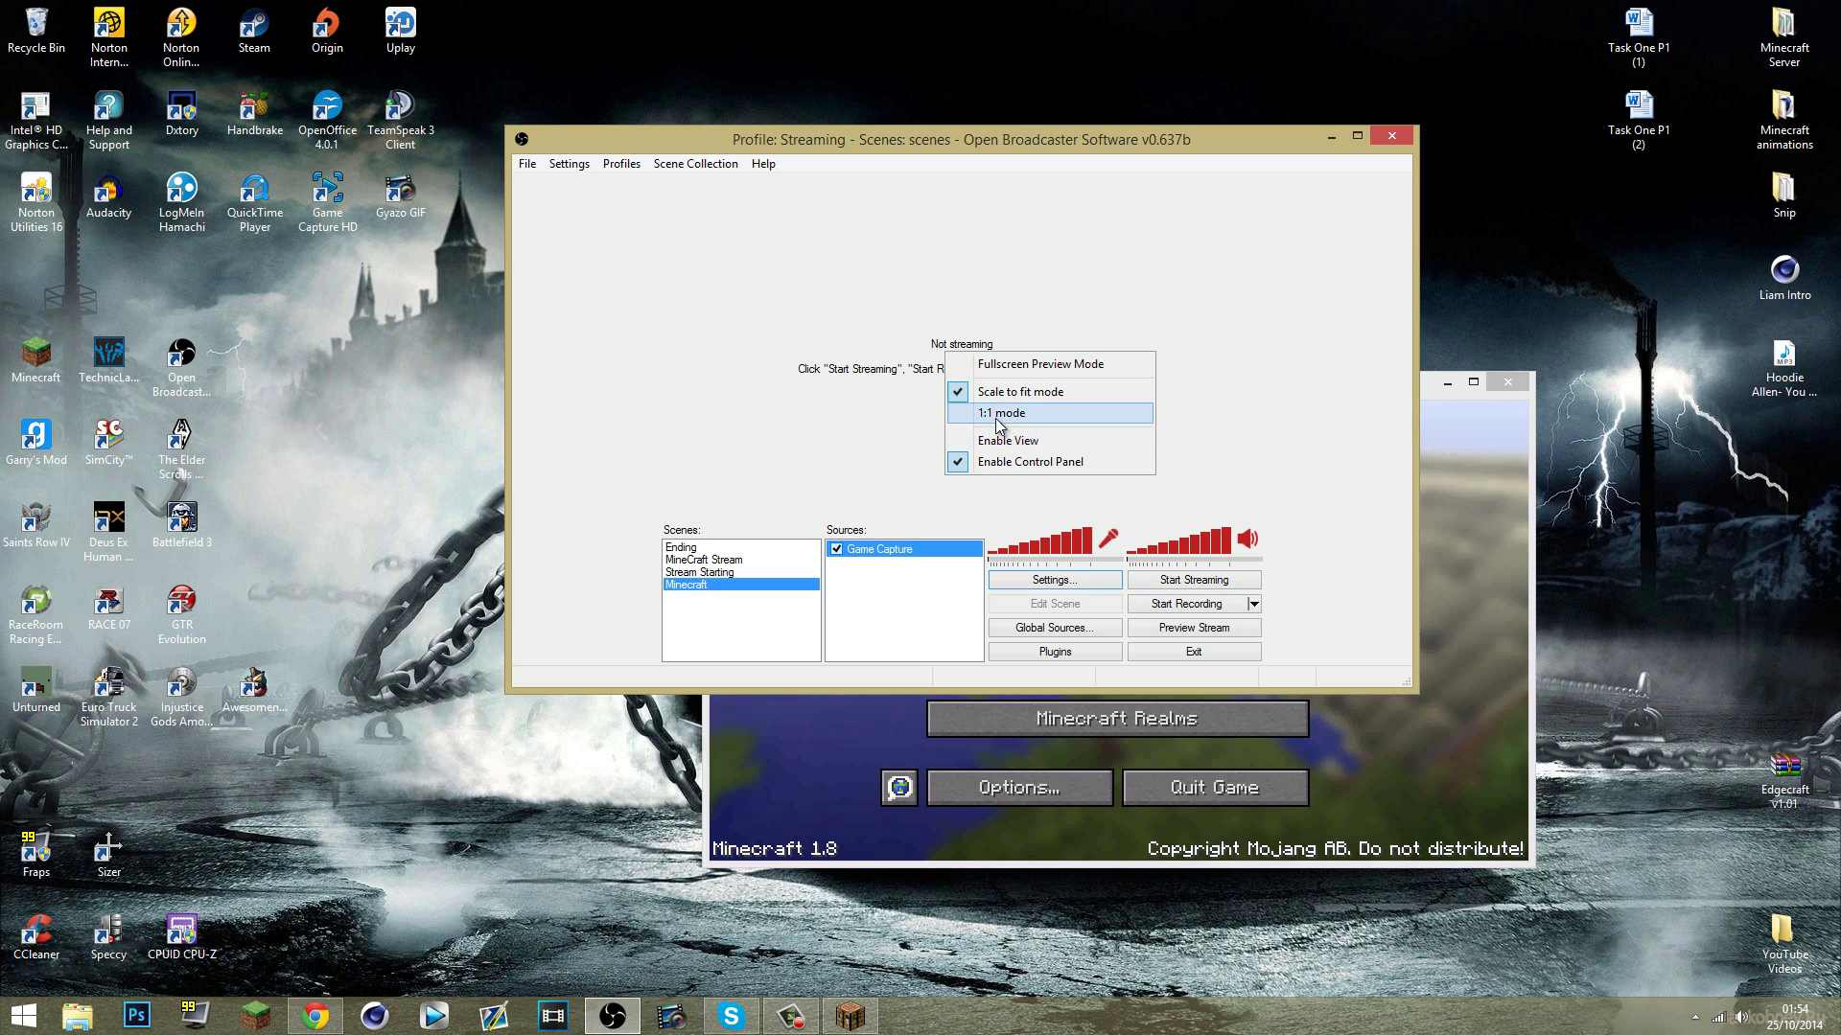
{"action": "left_click", "coordinate": [997, 413]}
{"action": "left_click", "coordinate": [1194, 628]}
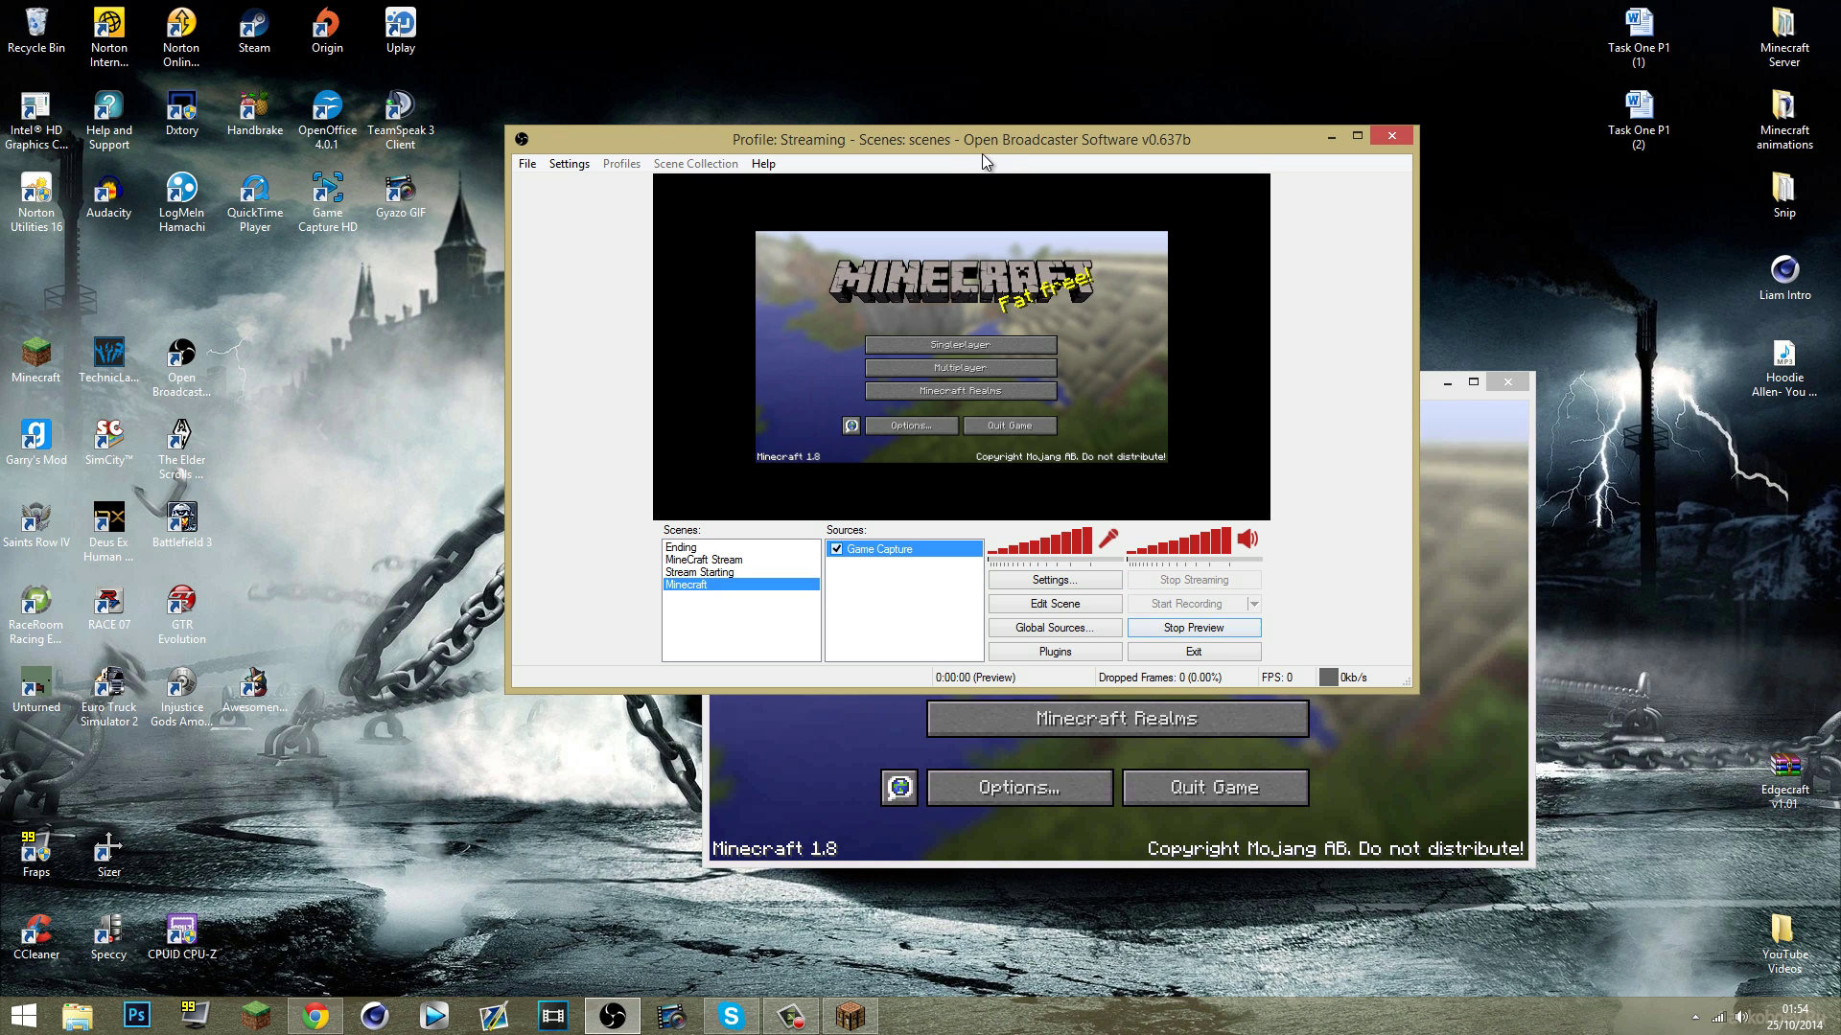
Step: Place OBS top-left and resize the Minecraft window to 720p on the right
{"action": "left_click_drag", "start_coordinate": [982, 153], "coordinate": [537, 52]}
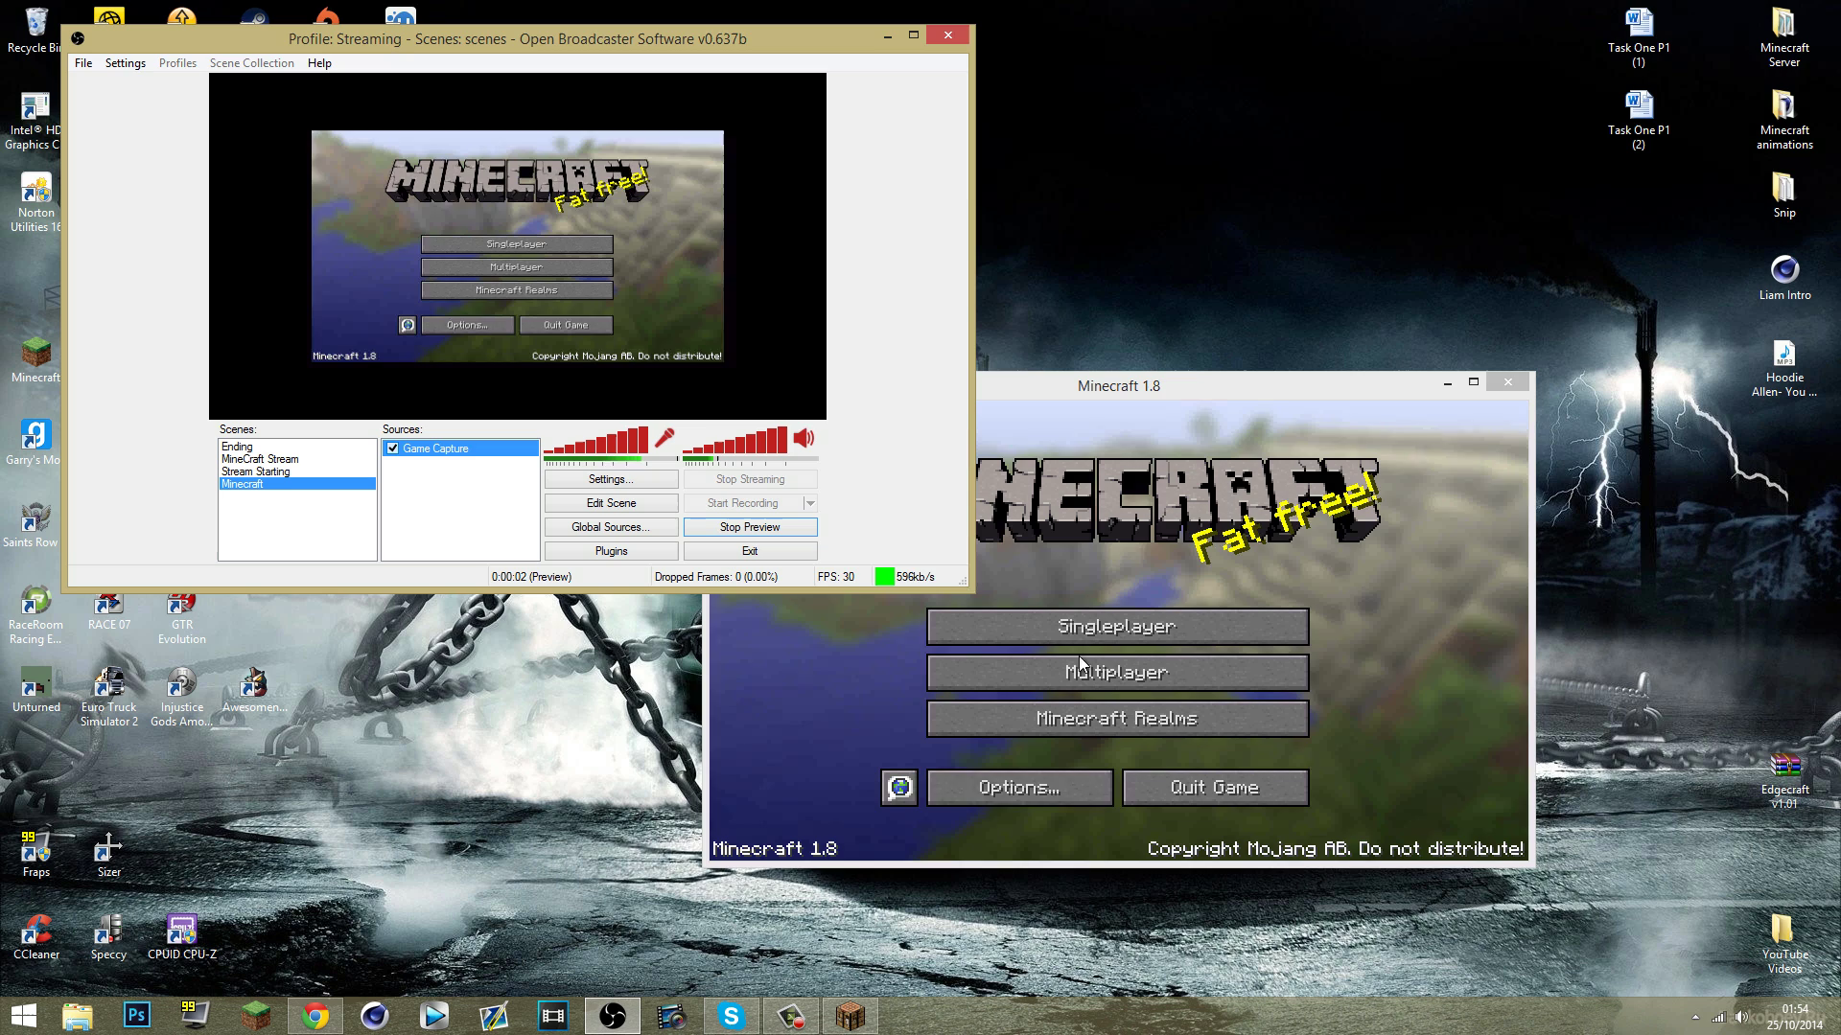
{"action": "left_click_drag", "start_coordinate": [1378, 382], "coordinate": [1639, 378]}
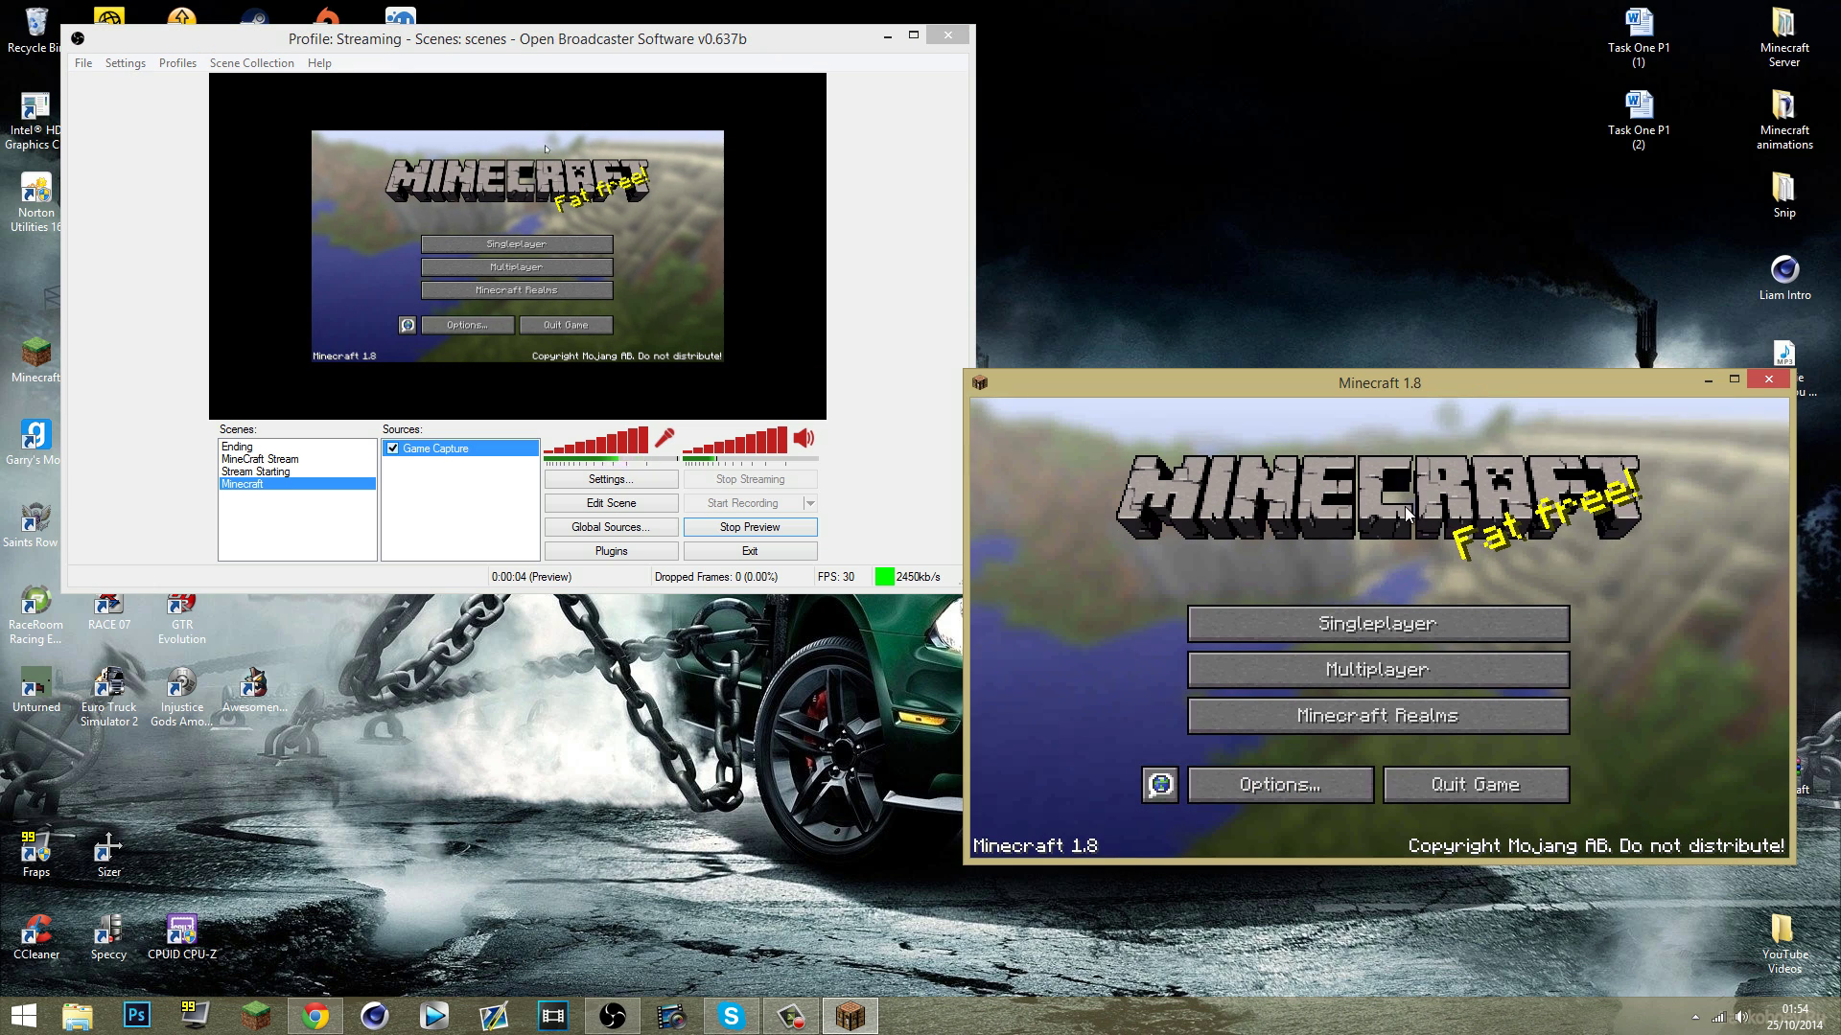
{"action": "right_click", "coordinate": [958, 875]}
{"action": "key", "text": "Escape"}
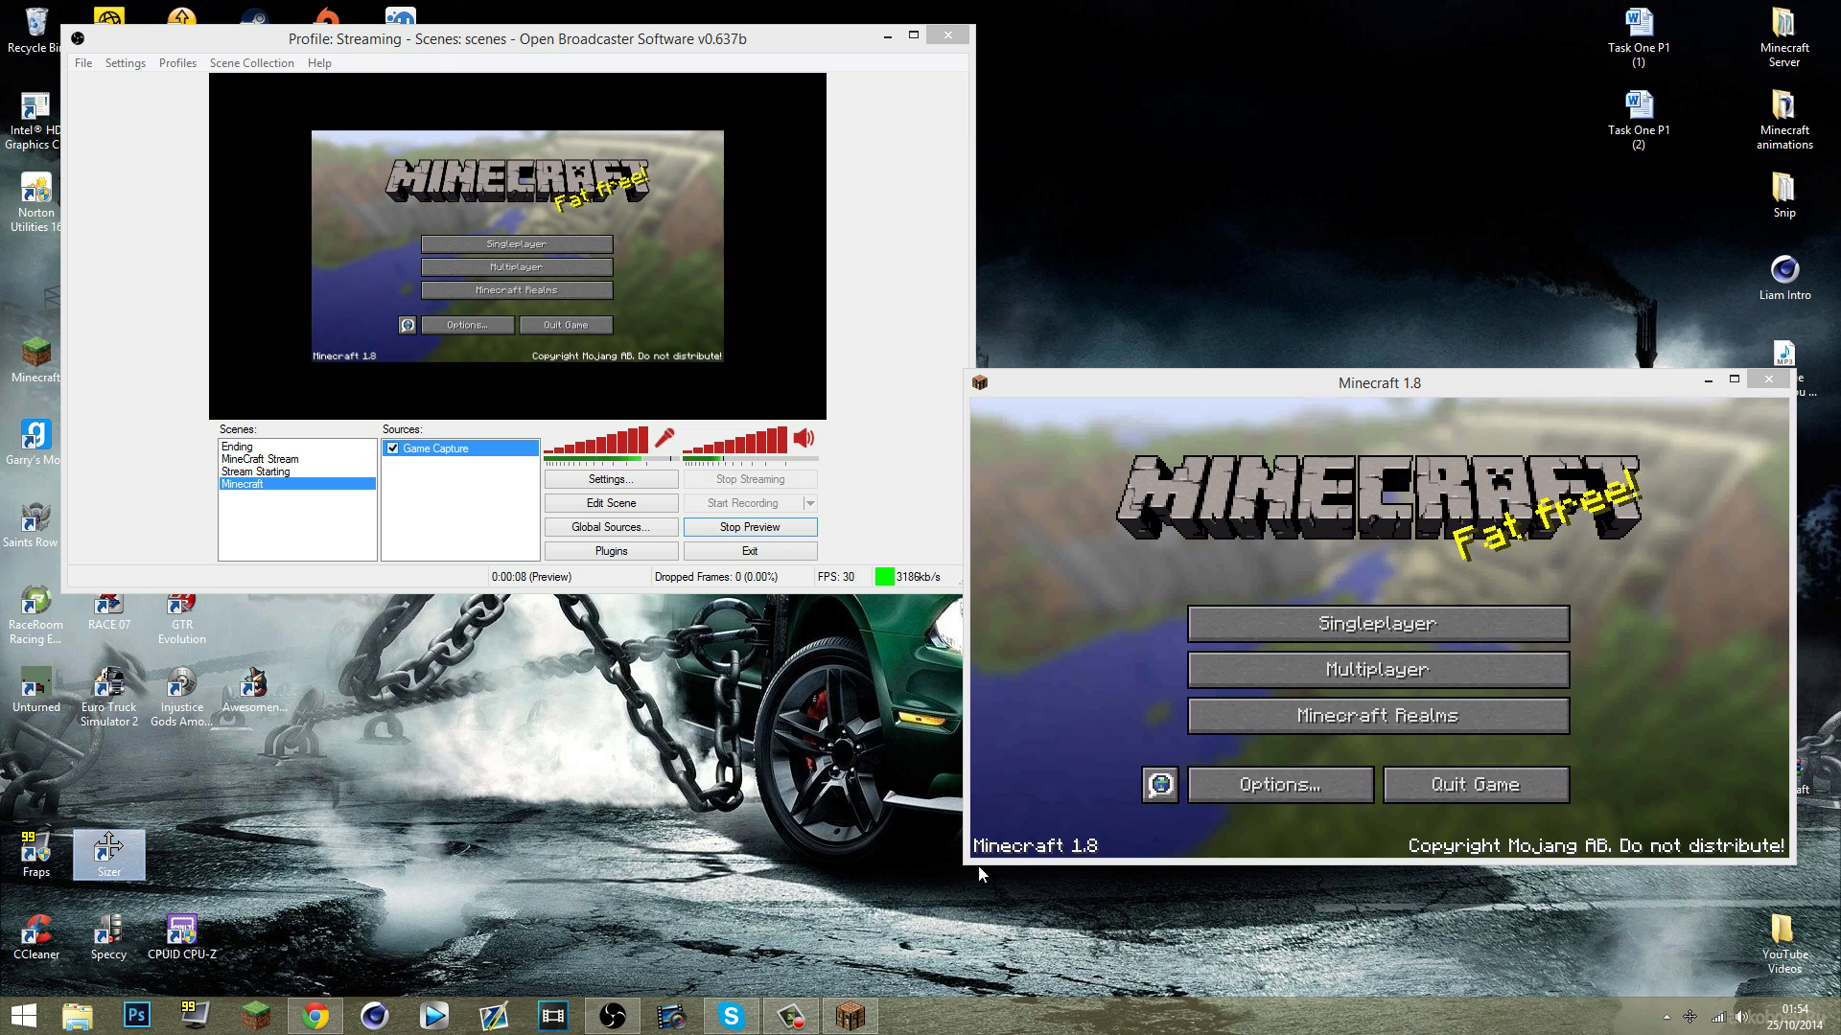
{"action": "right_click", "coordinate": [969, 866]}
{"action": "key", "text": "Escape"}
{"action": "right_click", "coordinate": [966, 856]}
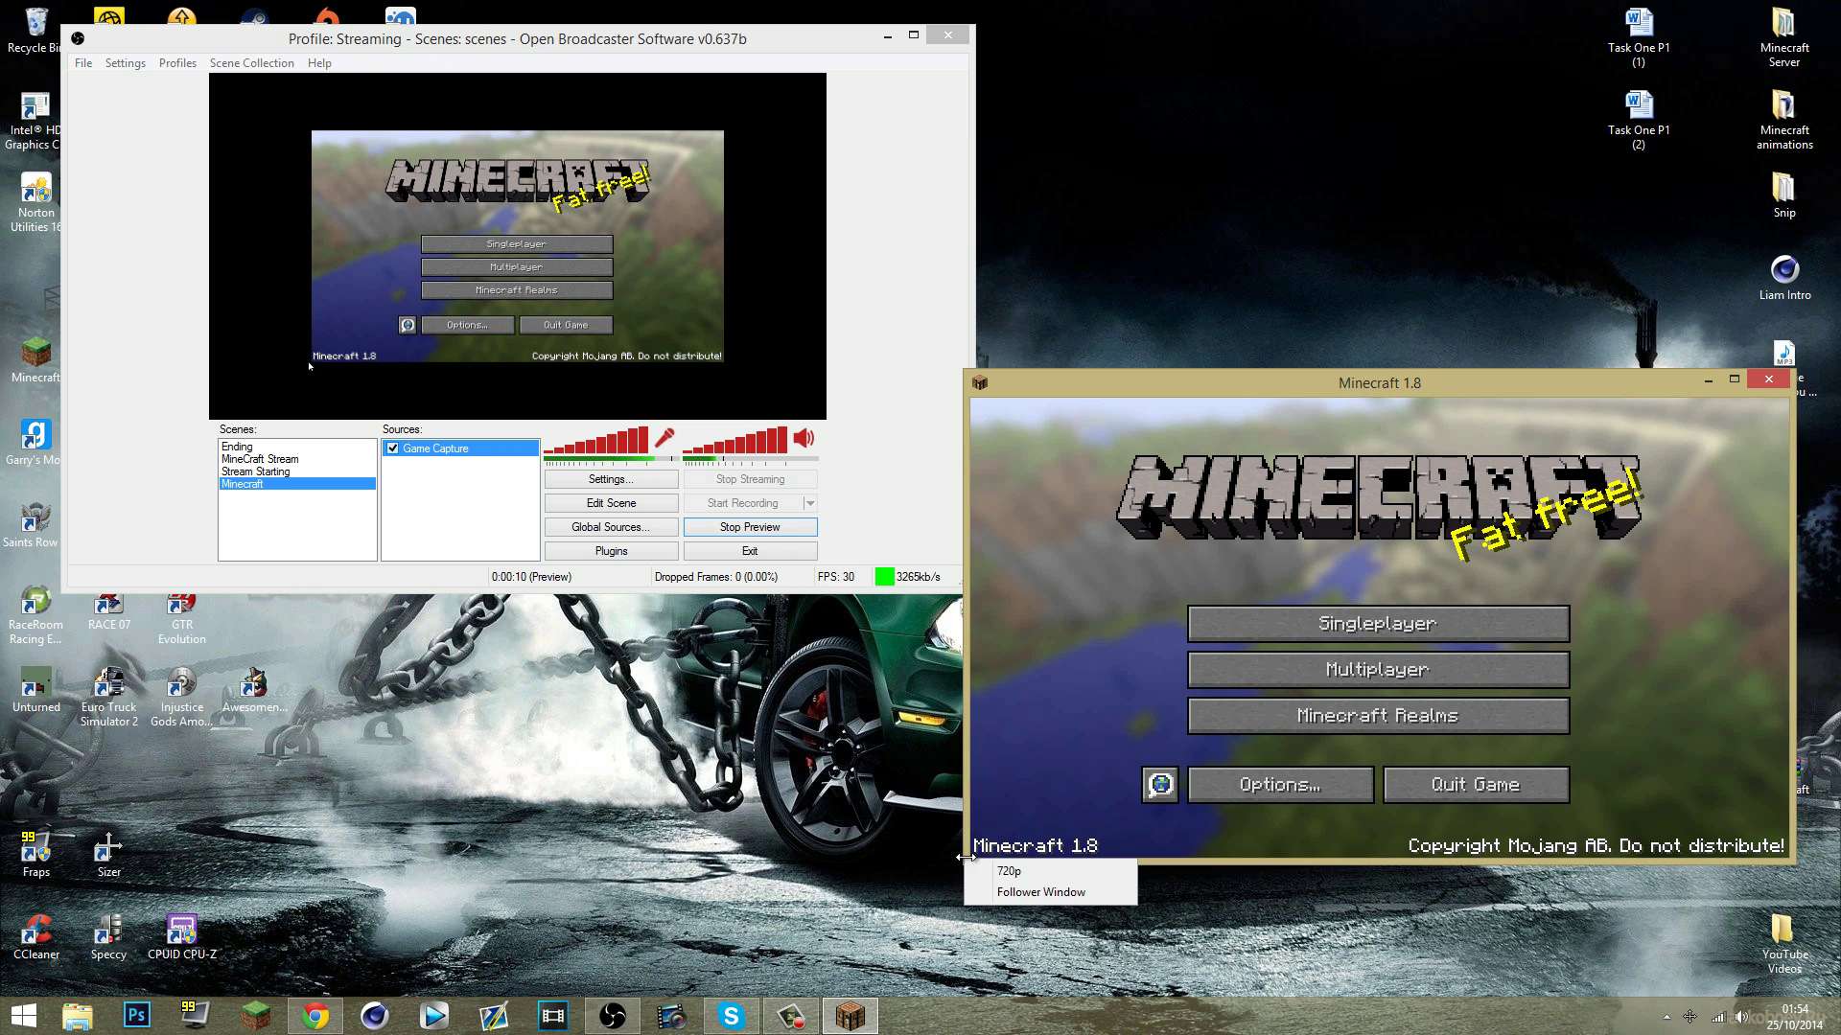
{"action": "left_click", "coordinate": [1012, 872]}
{"action": "left_click_drag", "start_coordinate": [1202, 296], "coordinate": [1240, 296]}
{"action": "left_click", "coordinate": [618, 38]}
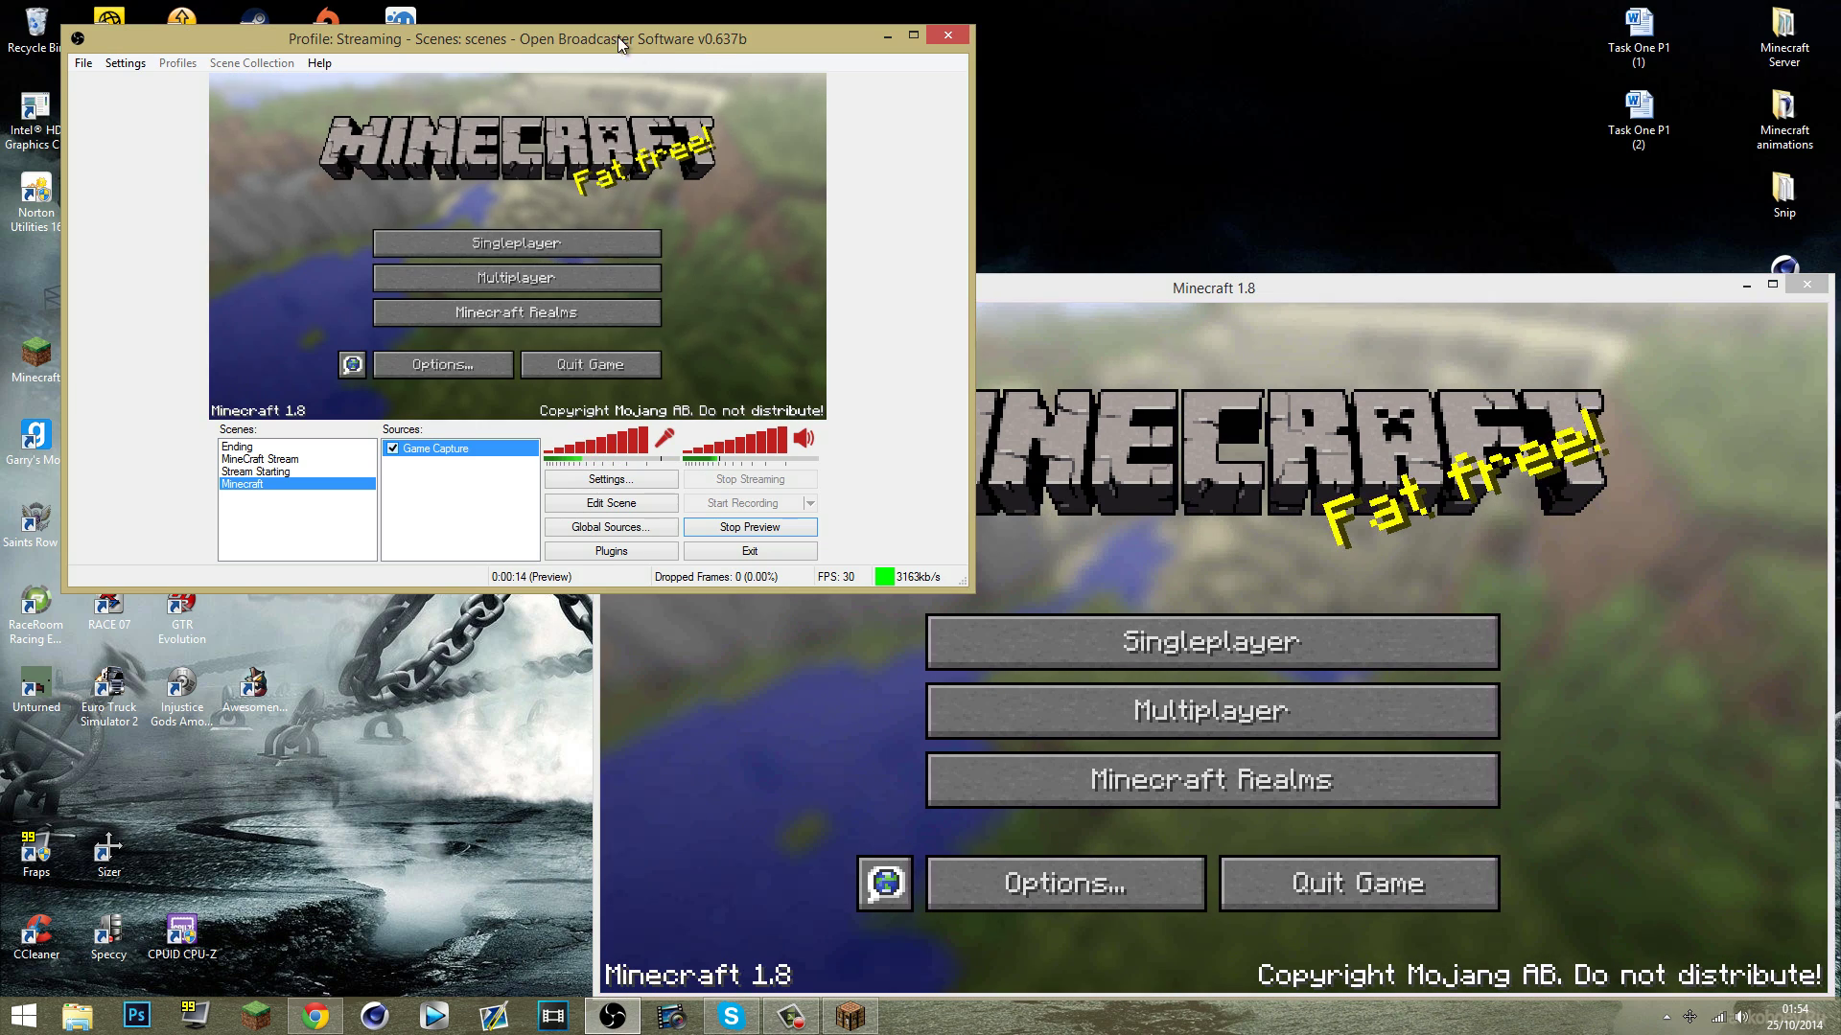
{"action": "left_click_drag", "start_coordinate": [617, 36], "coordinate": [585, 13]}
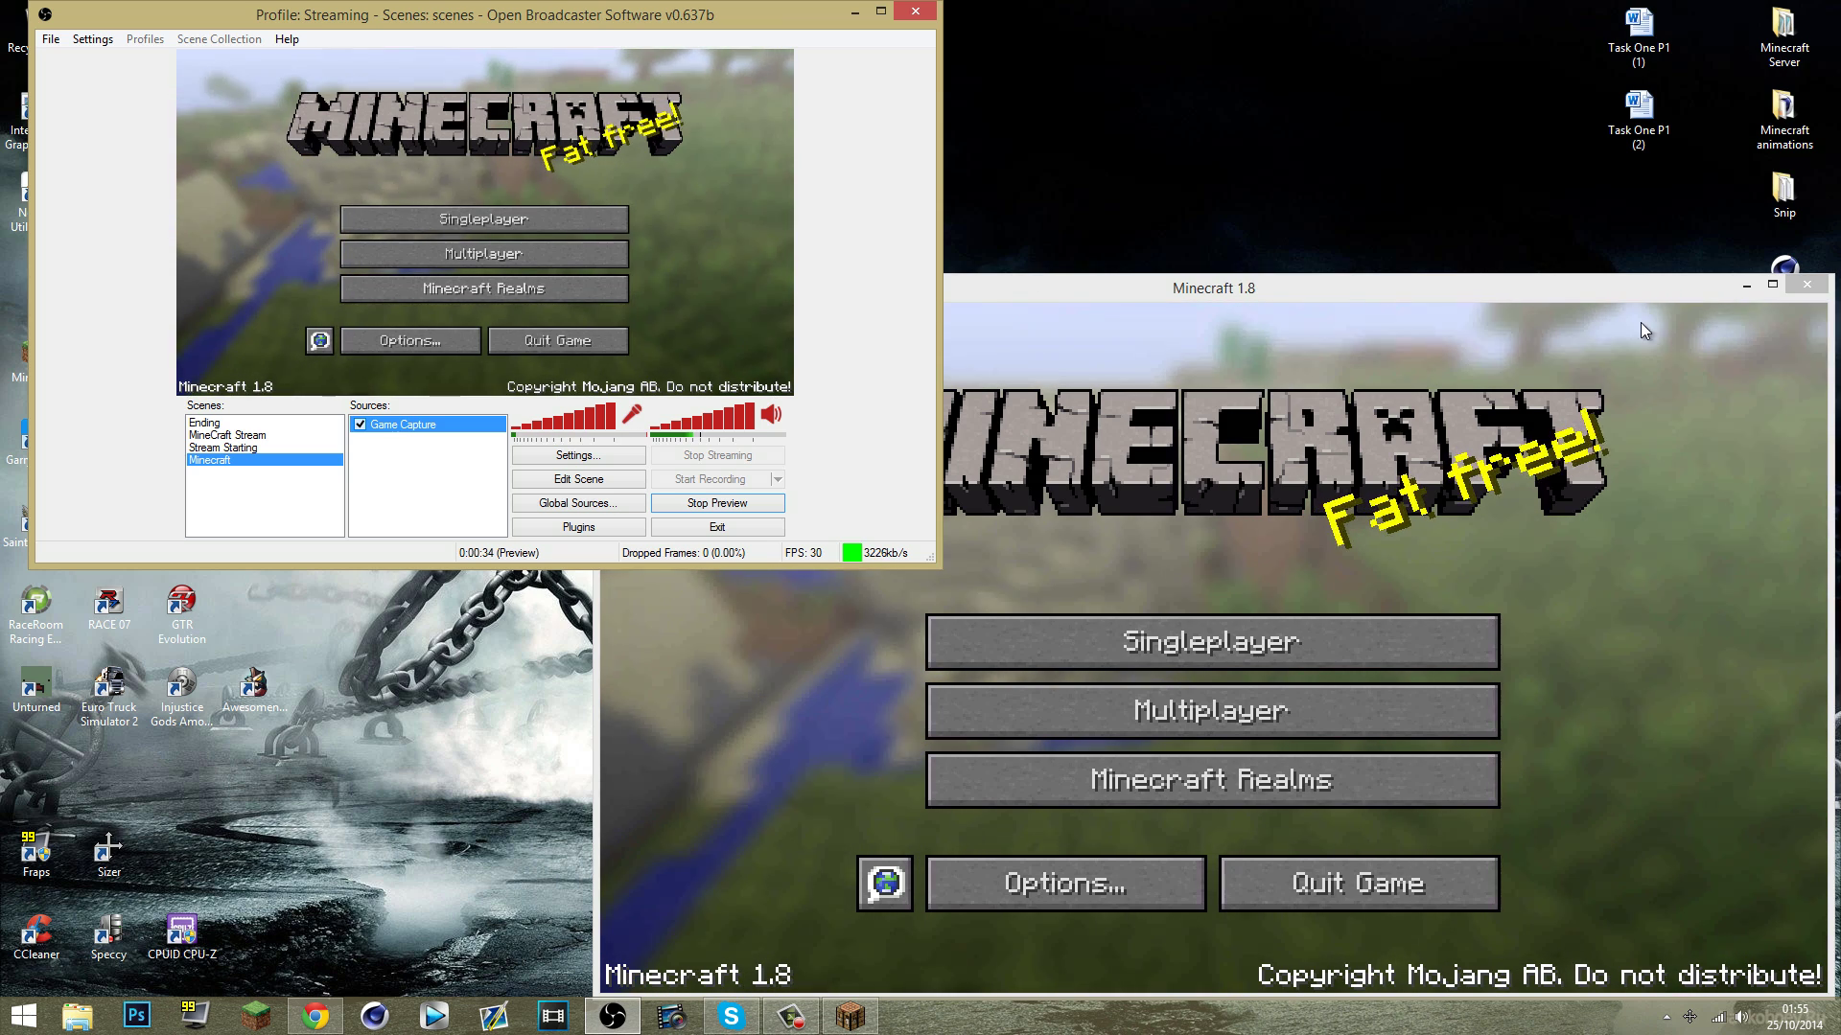
Step: Close the Sources Add menu without adding anything, then stop the Minecraft preview
{"action": "right_click", "coordinate": [405, 461]}
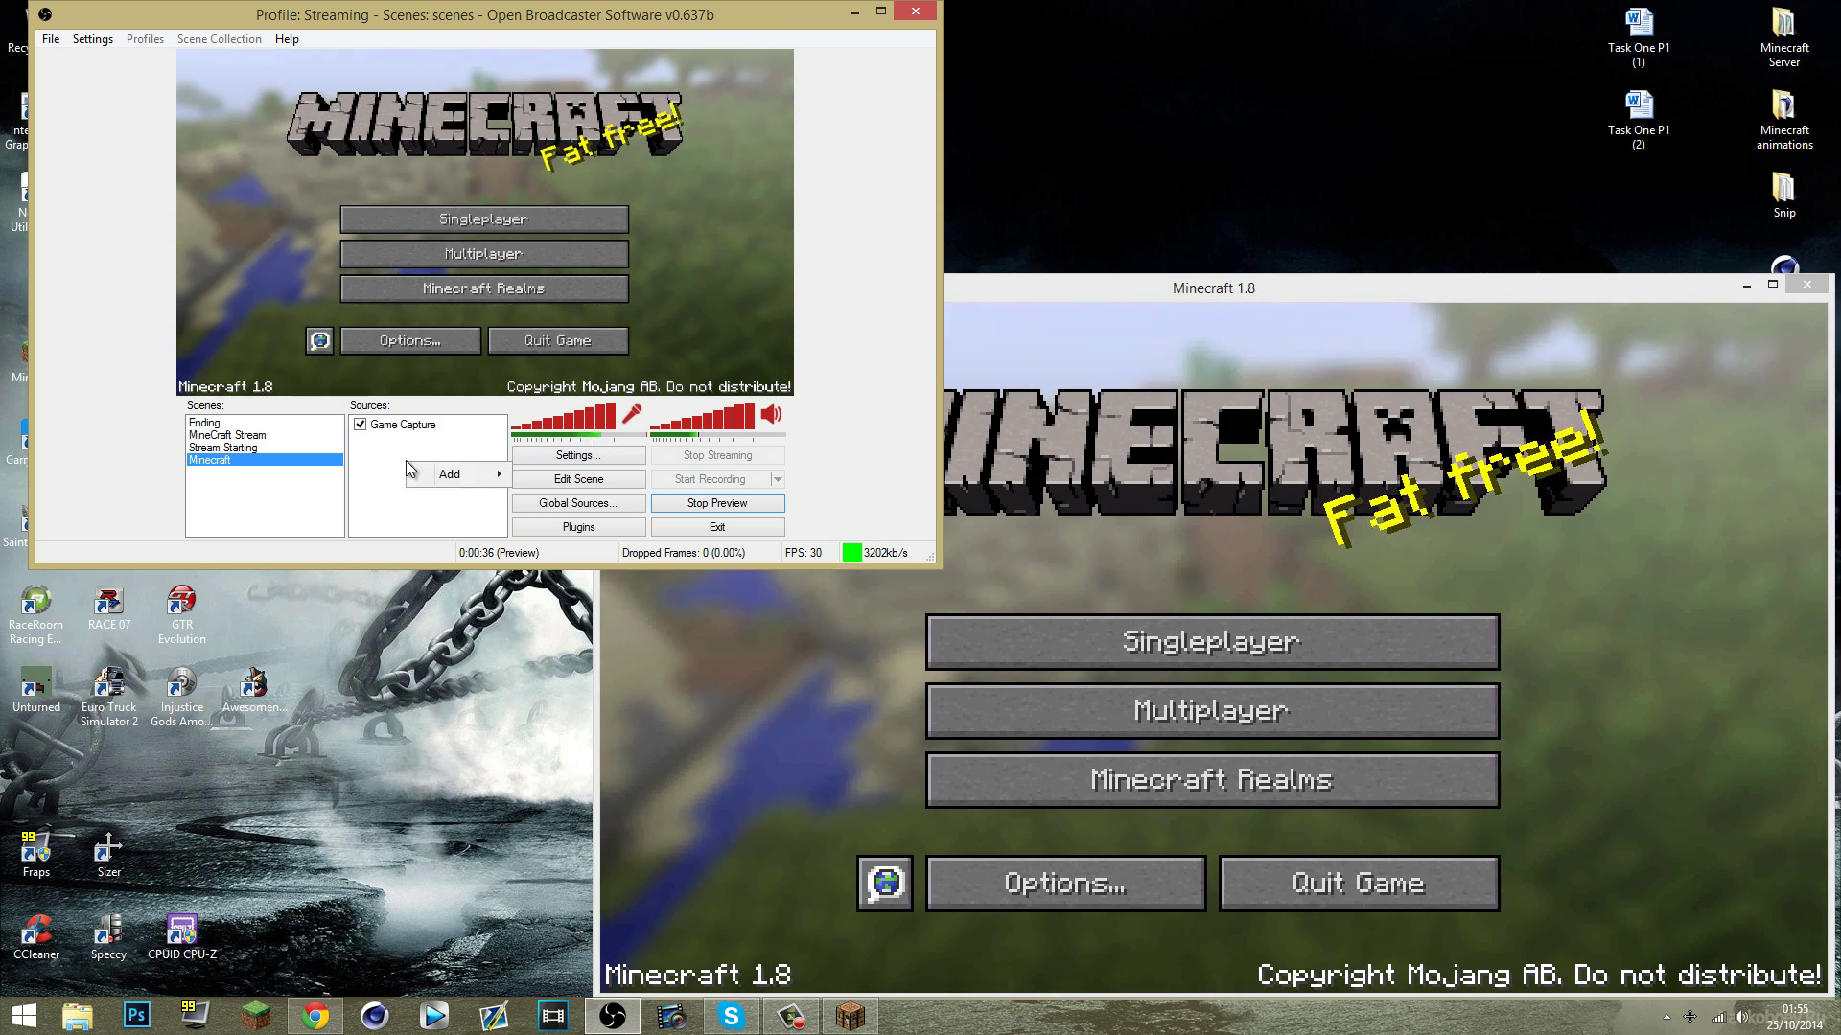
{"action": "mouse_move", "coordinate": [451, 473]}
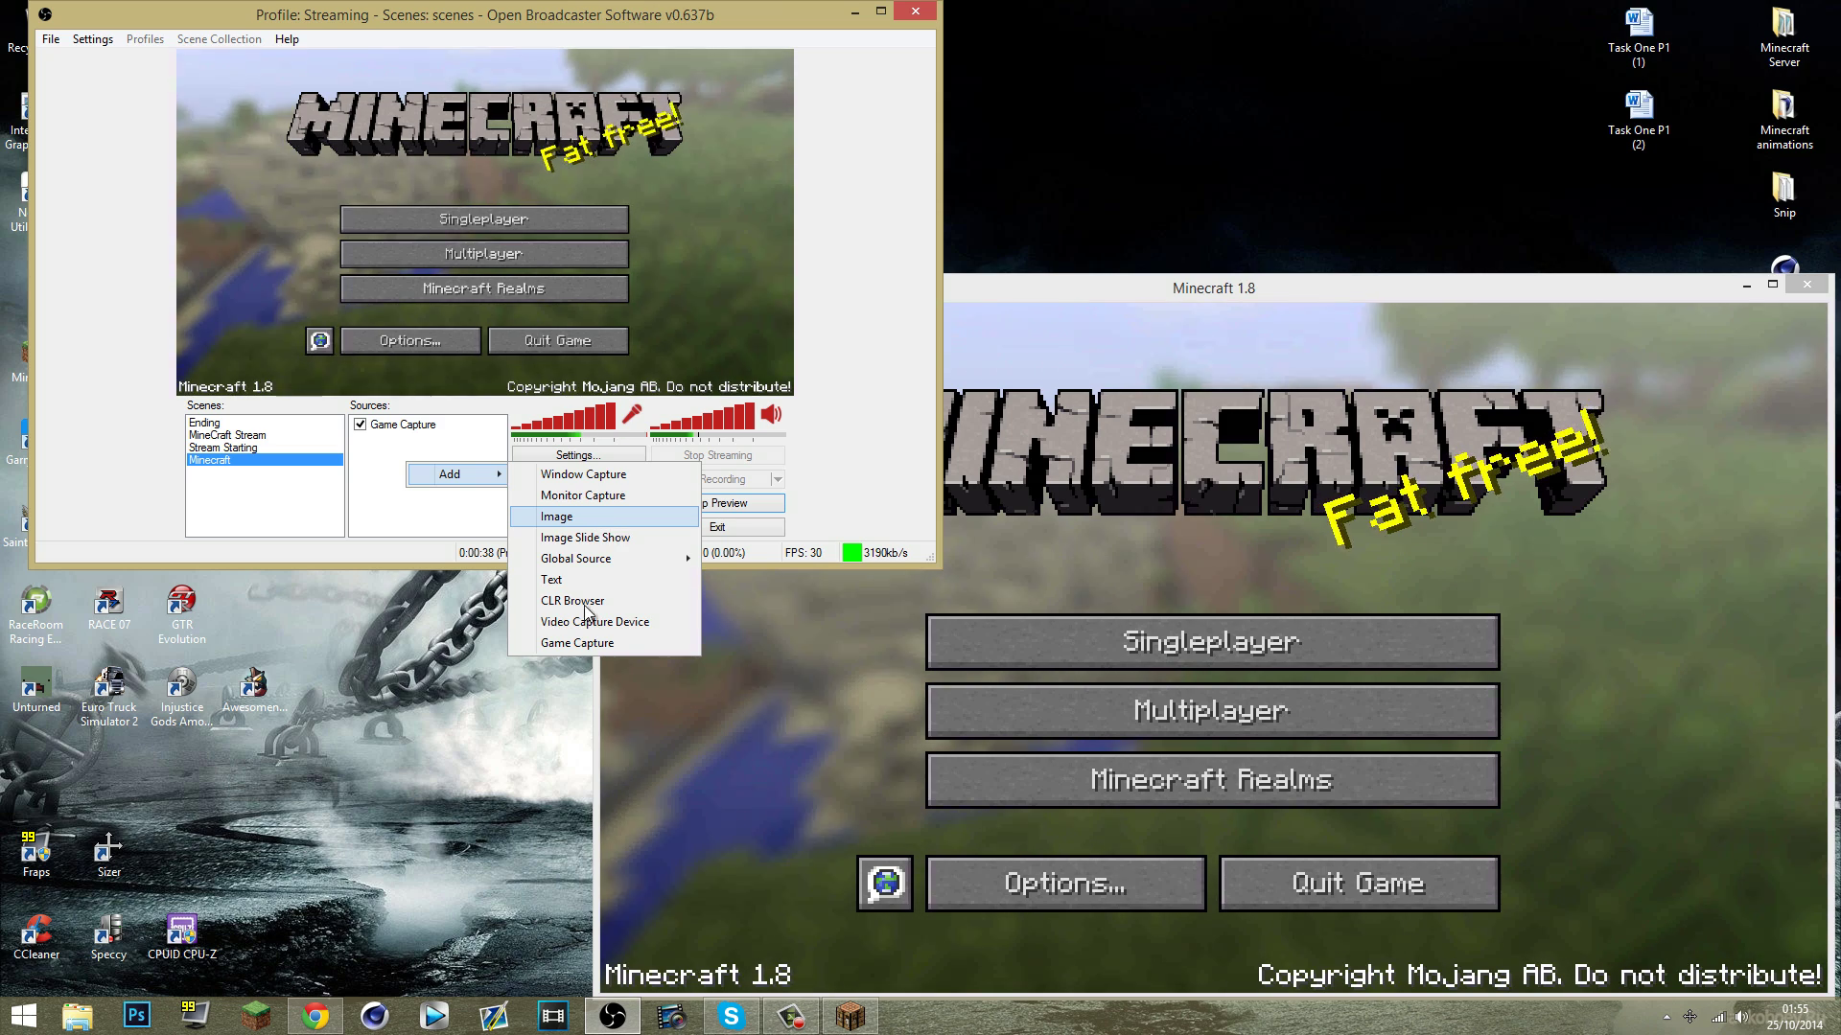
{"action": "left_click", "coordinate": [457, 475]}
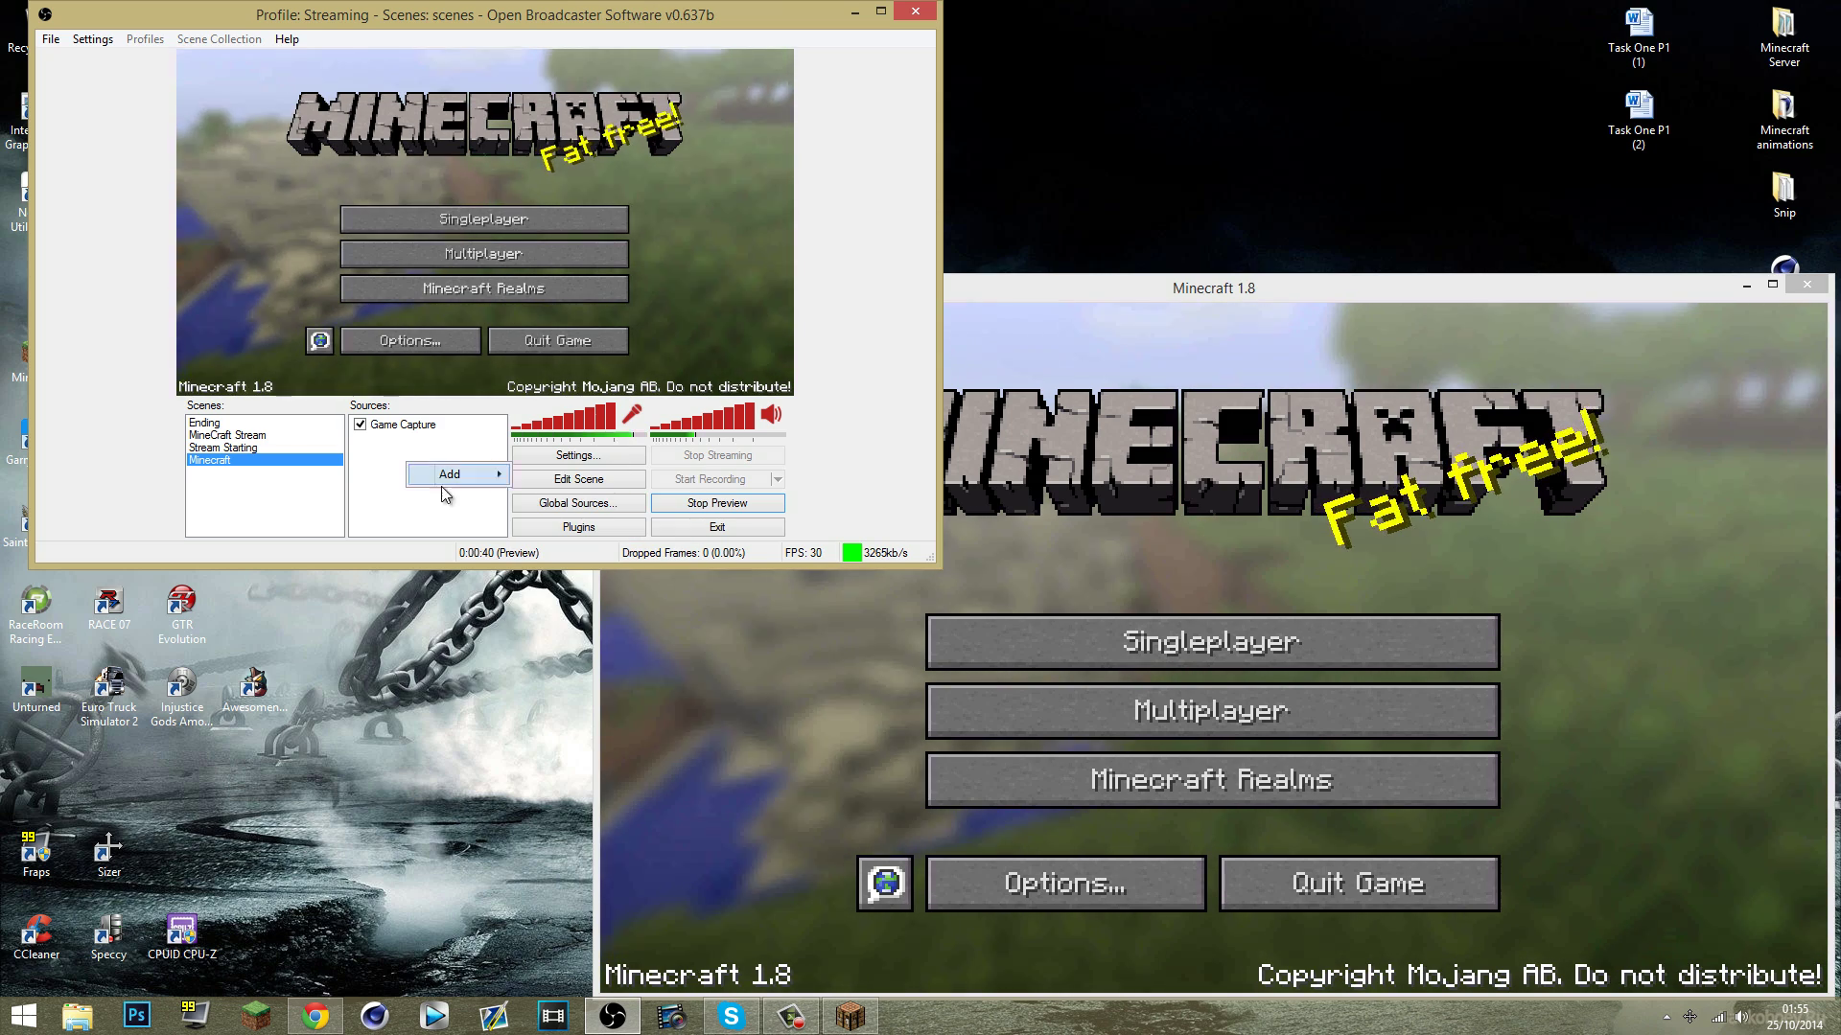
{"action": "left_click", "coordinate": [377, 480]}
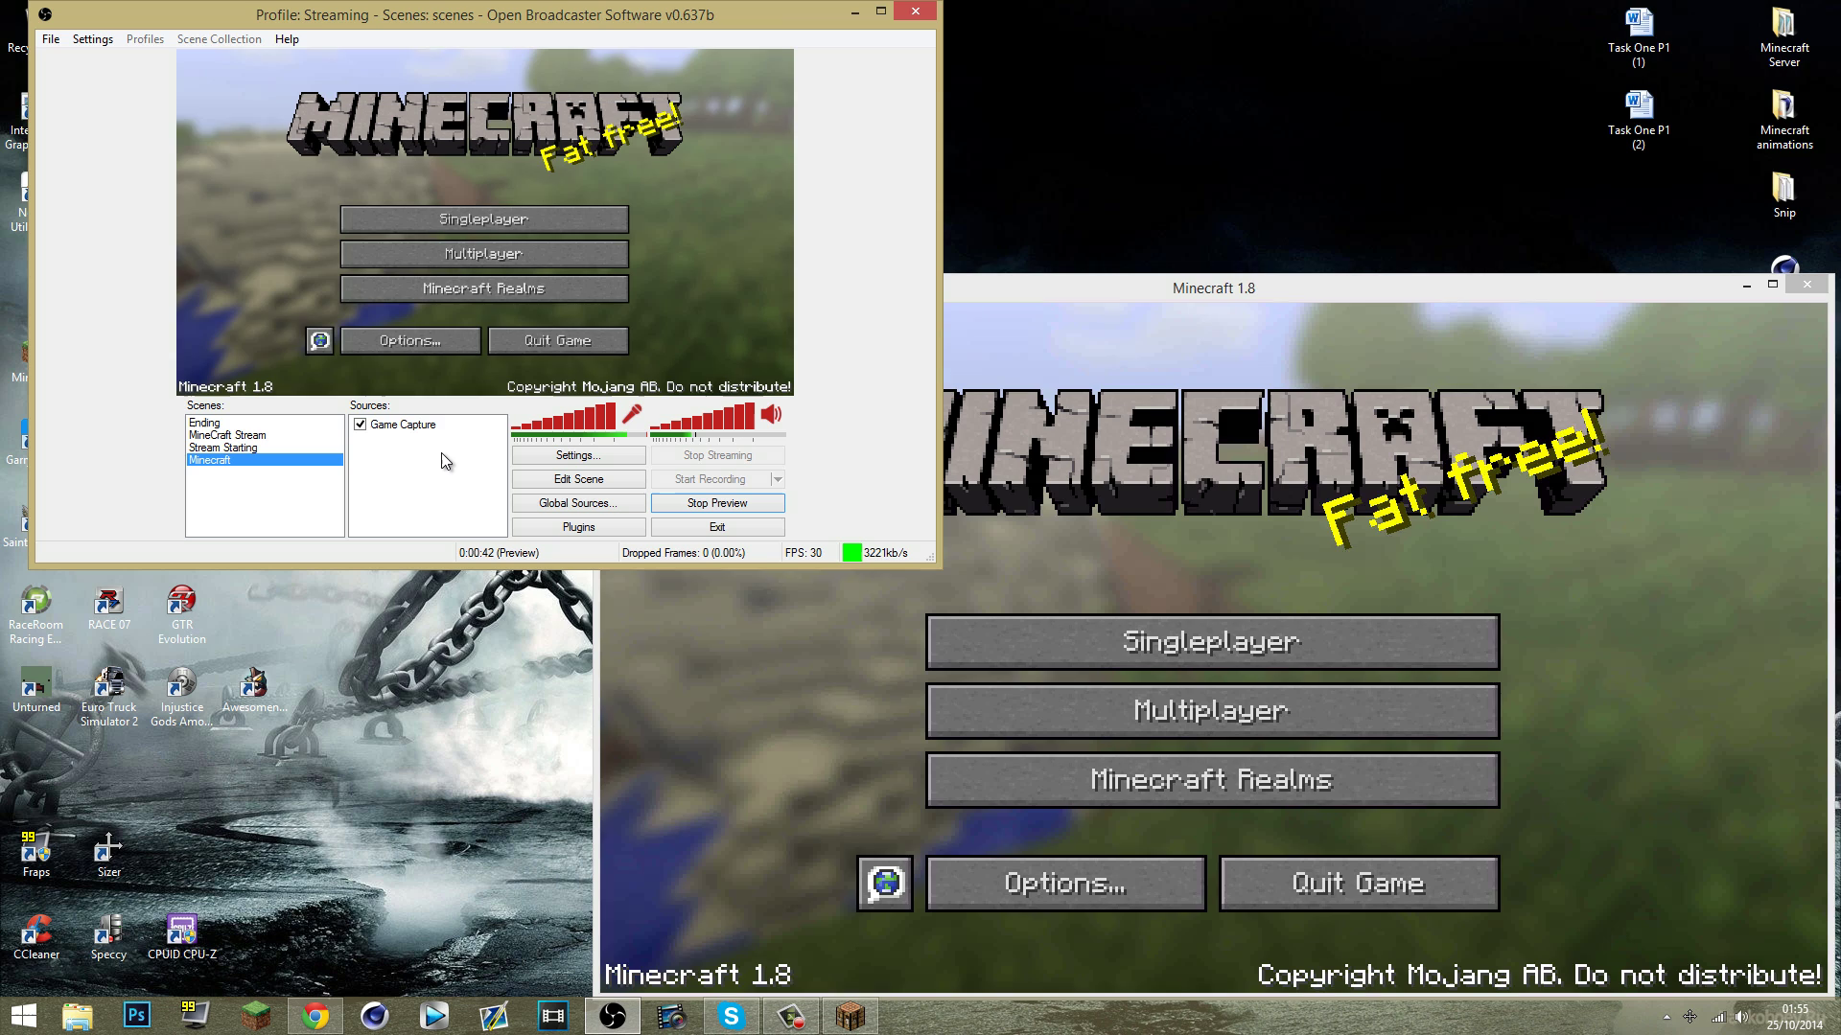
{"action": "left_click", "coordinate": [691, 500]}
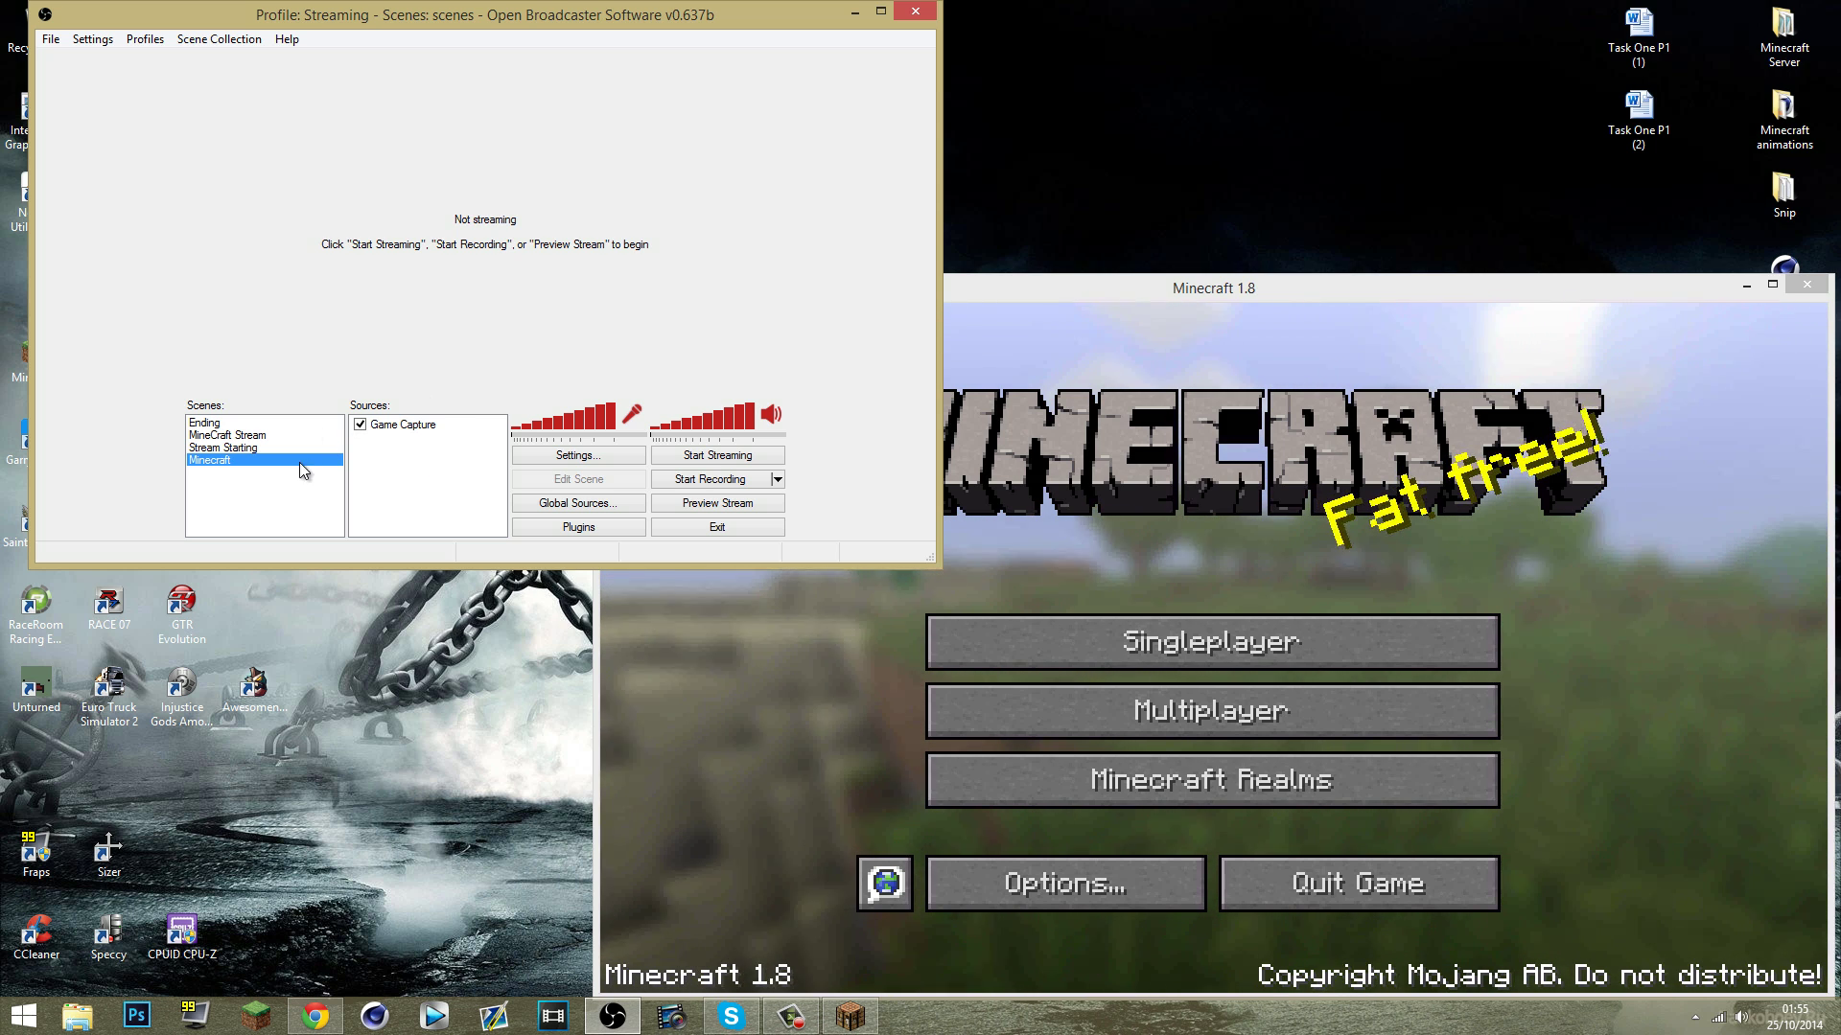
Step: Close the Minecraft game, centre OBS and preview the MineCraft Stream scene
{"action": "left_click", "coordinate": [288, 435]}
{"action": "left_click", "coordinate": [1692, 288]}
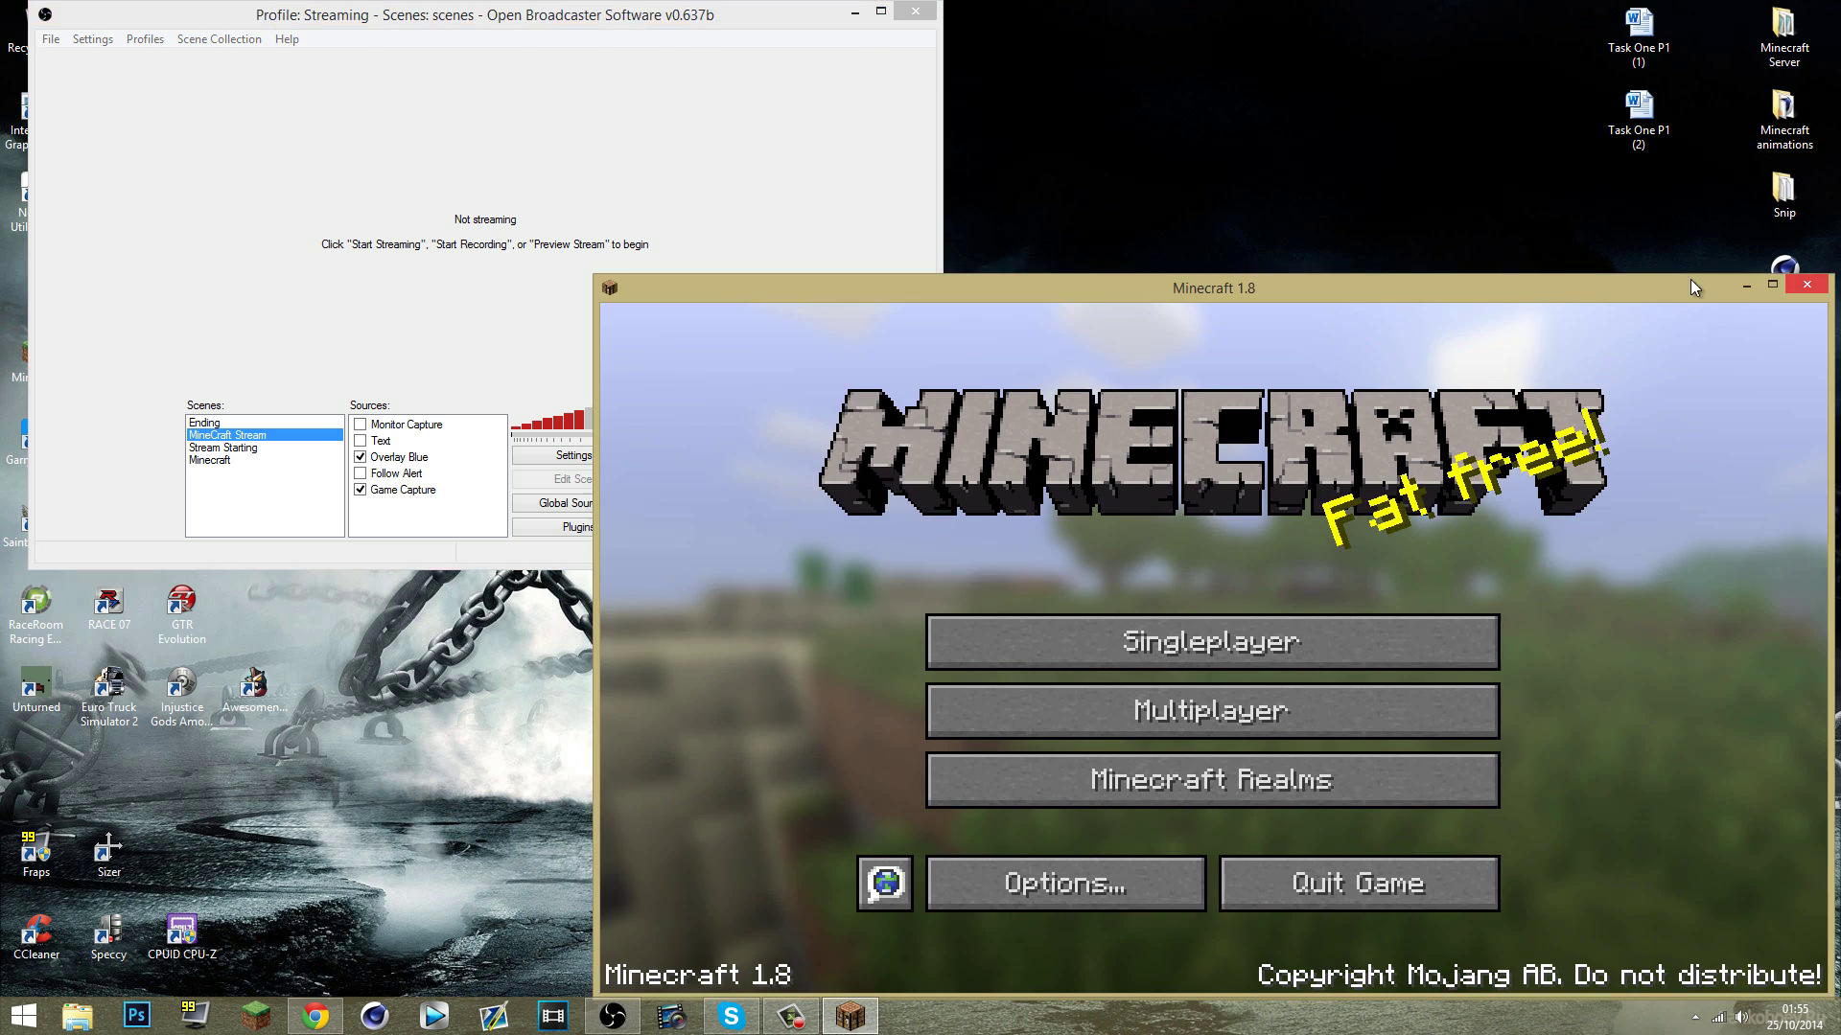
{"action": "left_click", "coordinate": [1806, 284]}
{"action": "left_click_drag", "start_coordinate": [584, 25], "coordinate": [955, 157]}
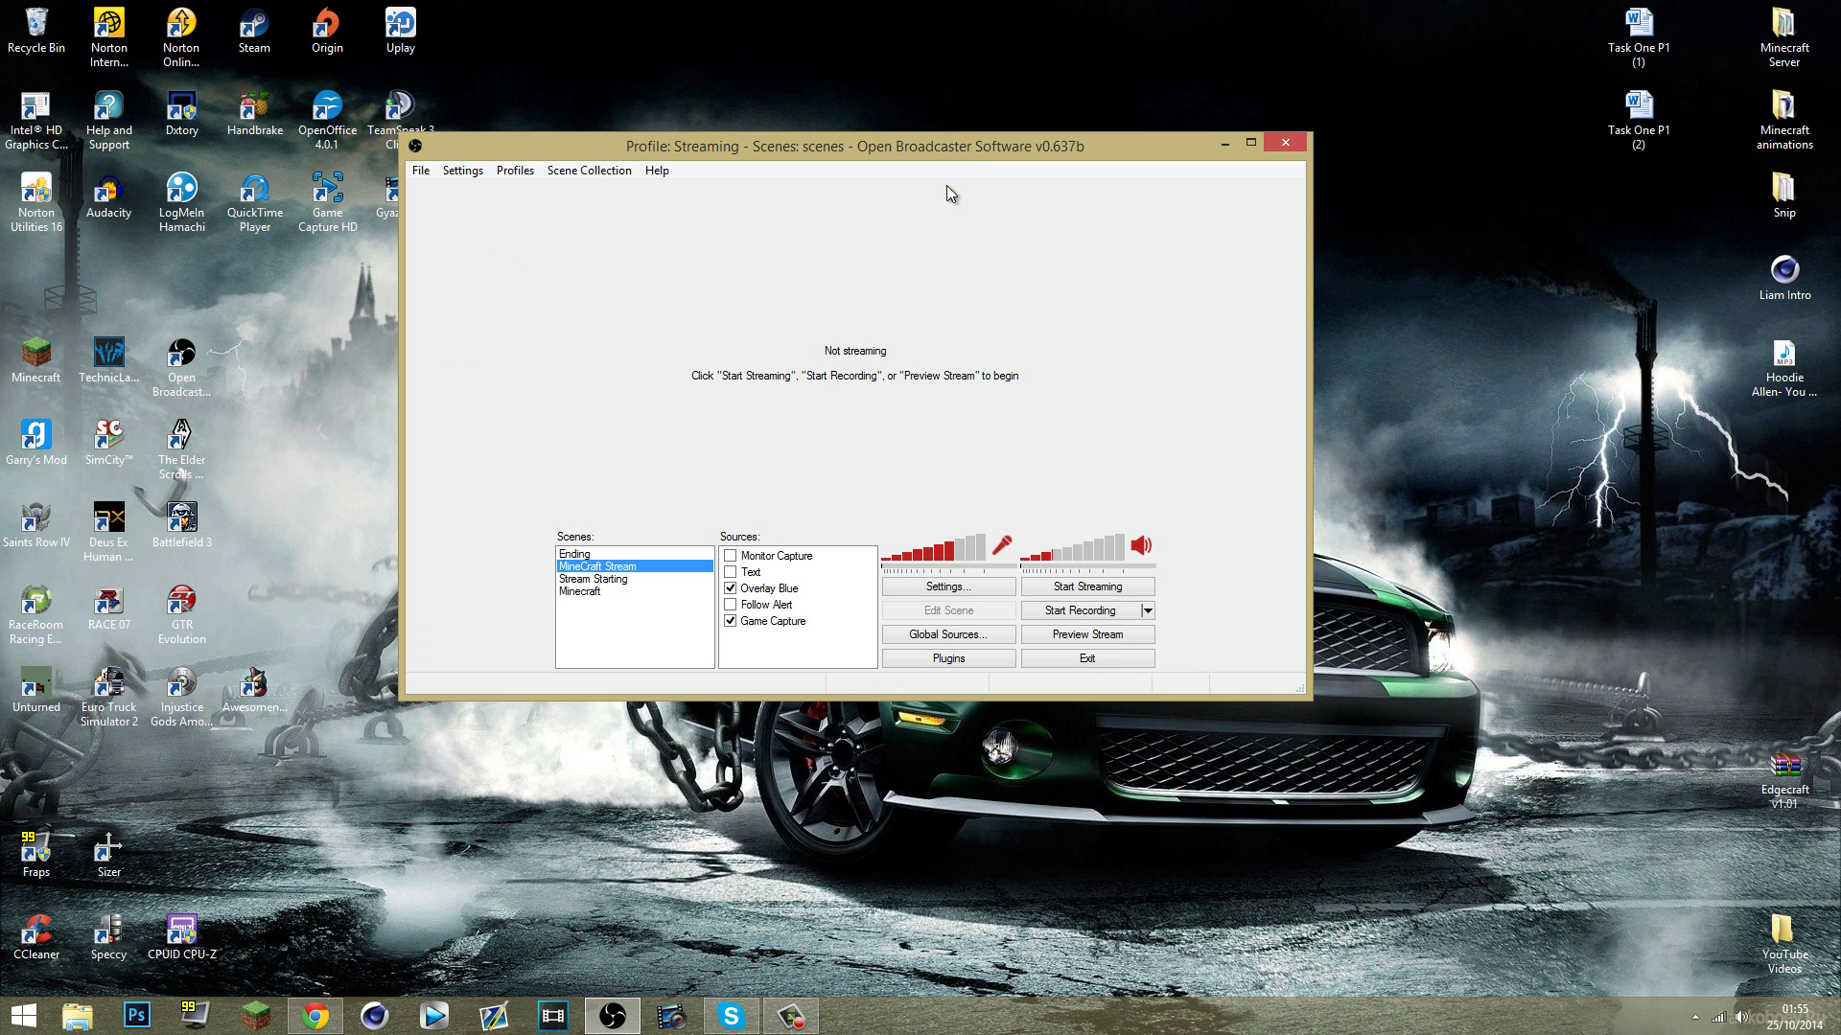
{"action": "left_click", "coordinate": [1091, 635]}
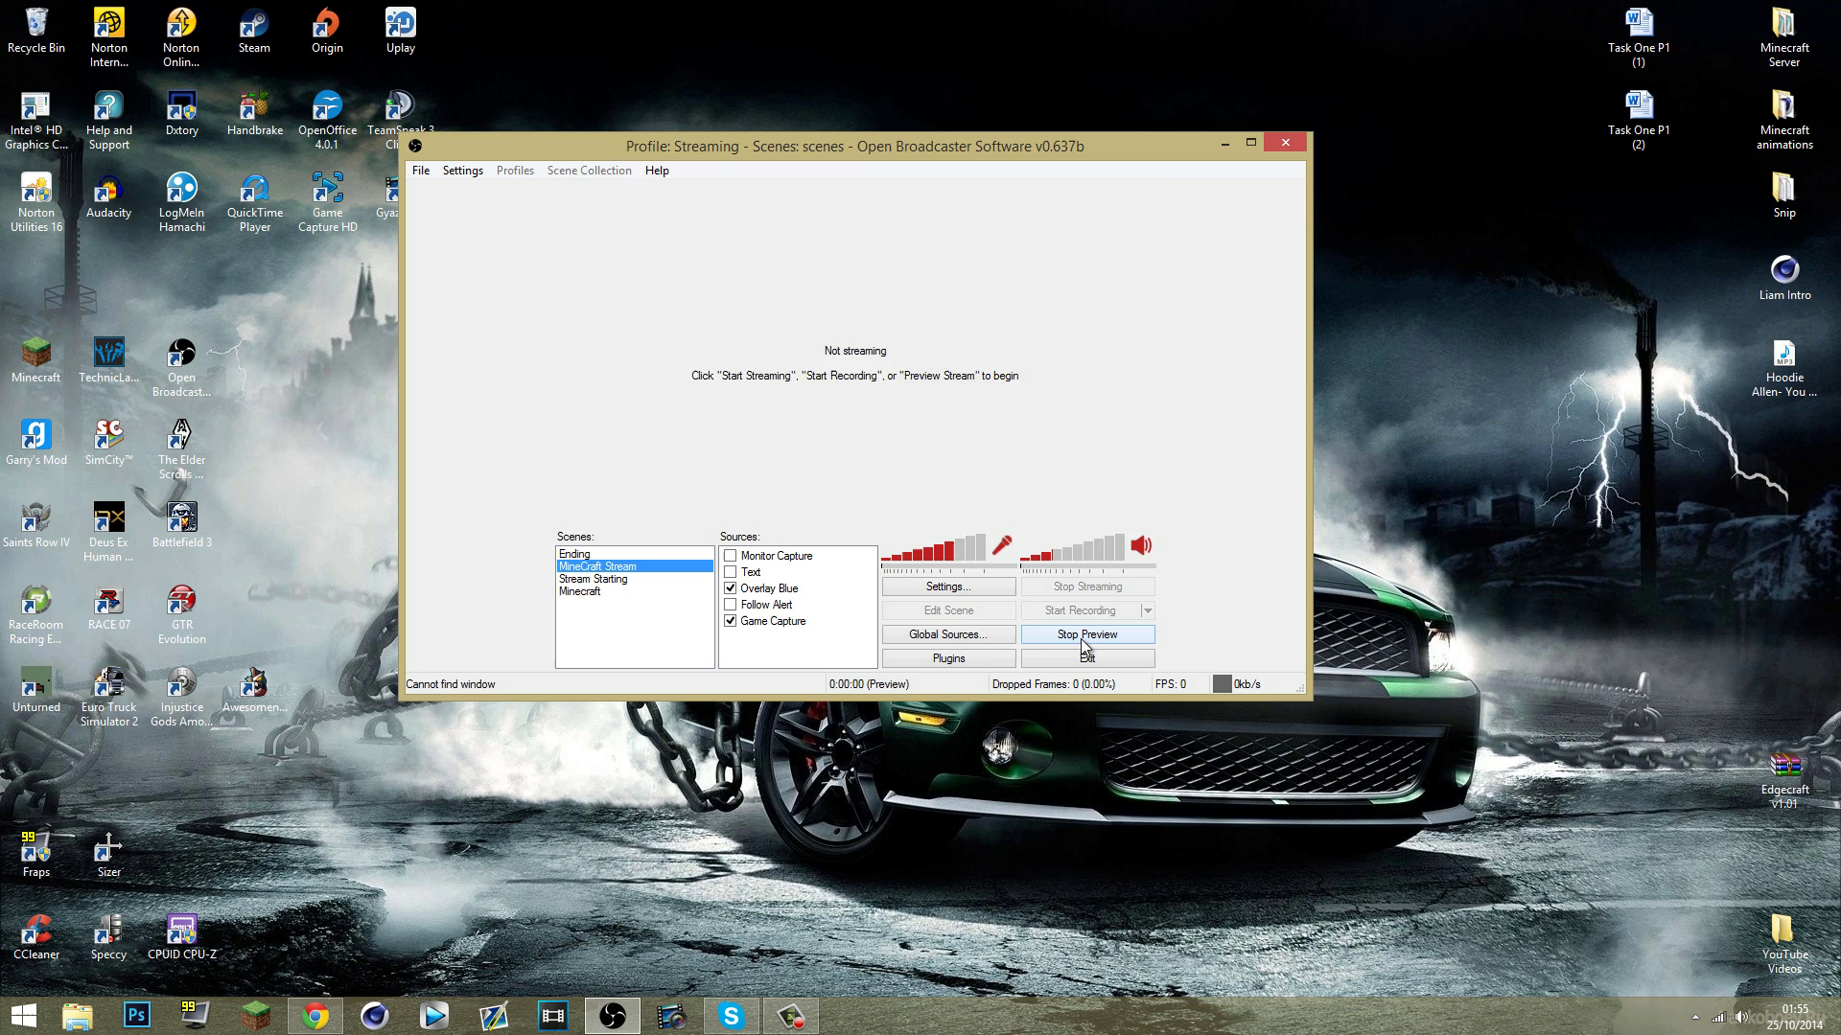
Step: Preview Stream Starting, MineCraft Stream and Ending scenes with their sources, then stop previewing
{"action": "left_click", "coordinate": [607, 581]}
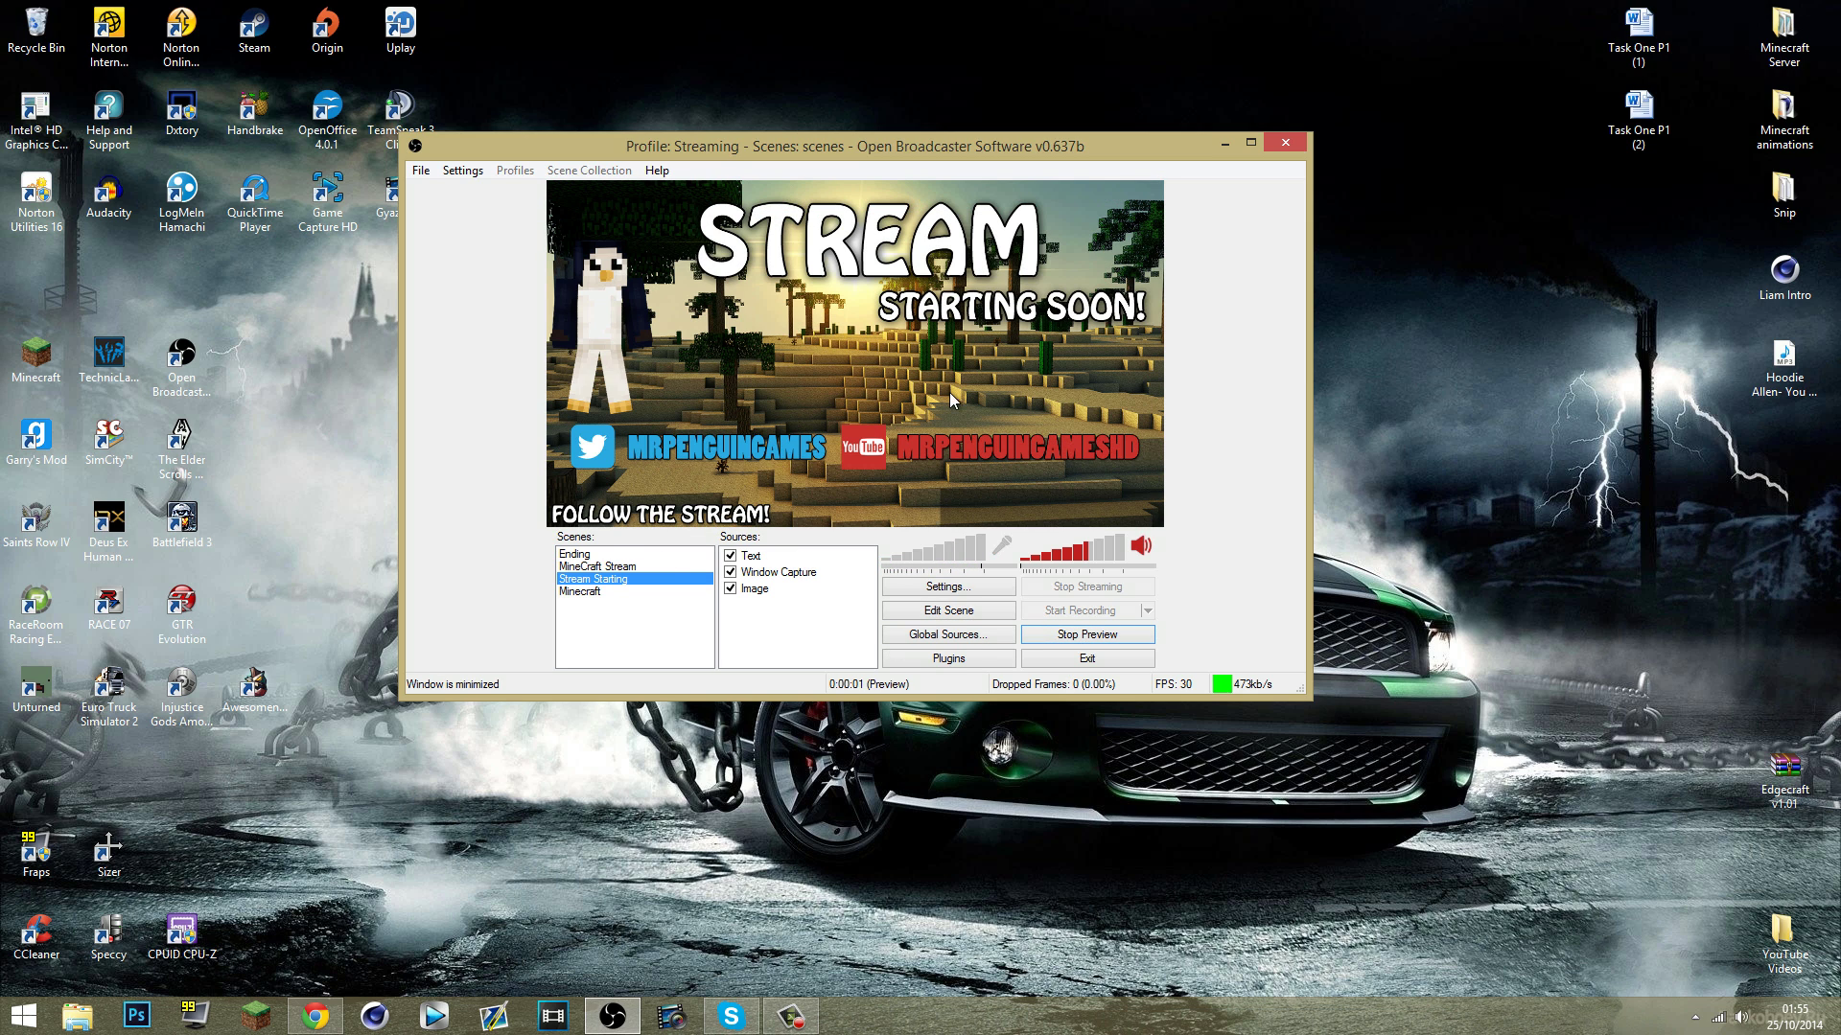
{"action": "left_click", "coordinate": [772, 556]}
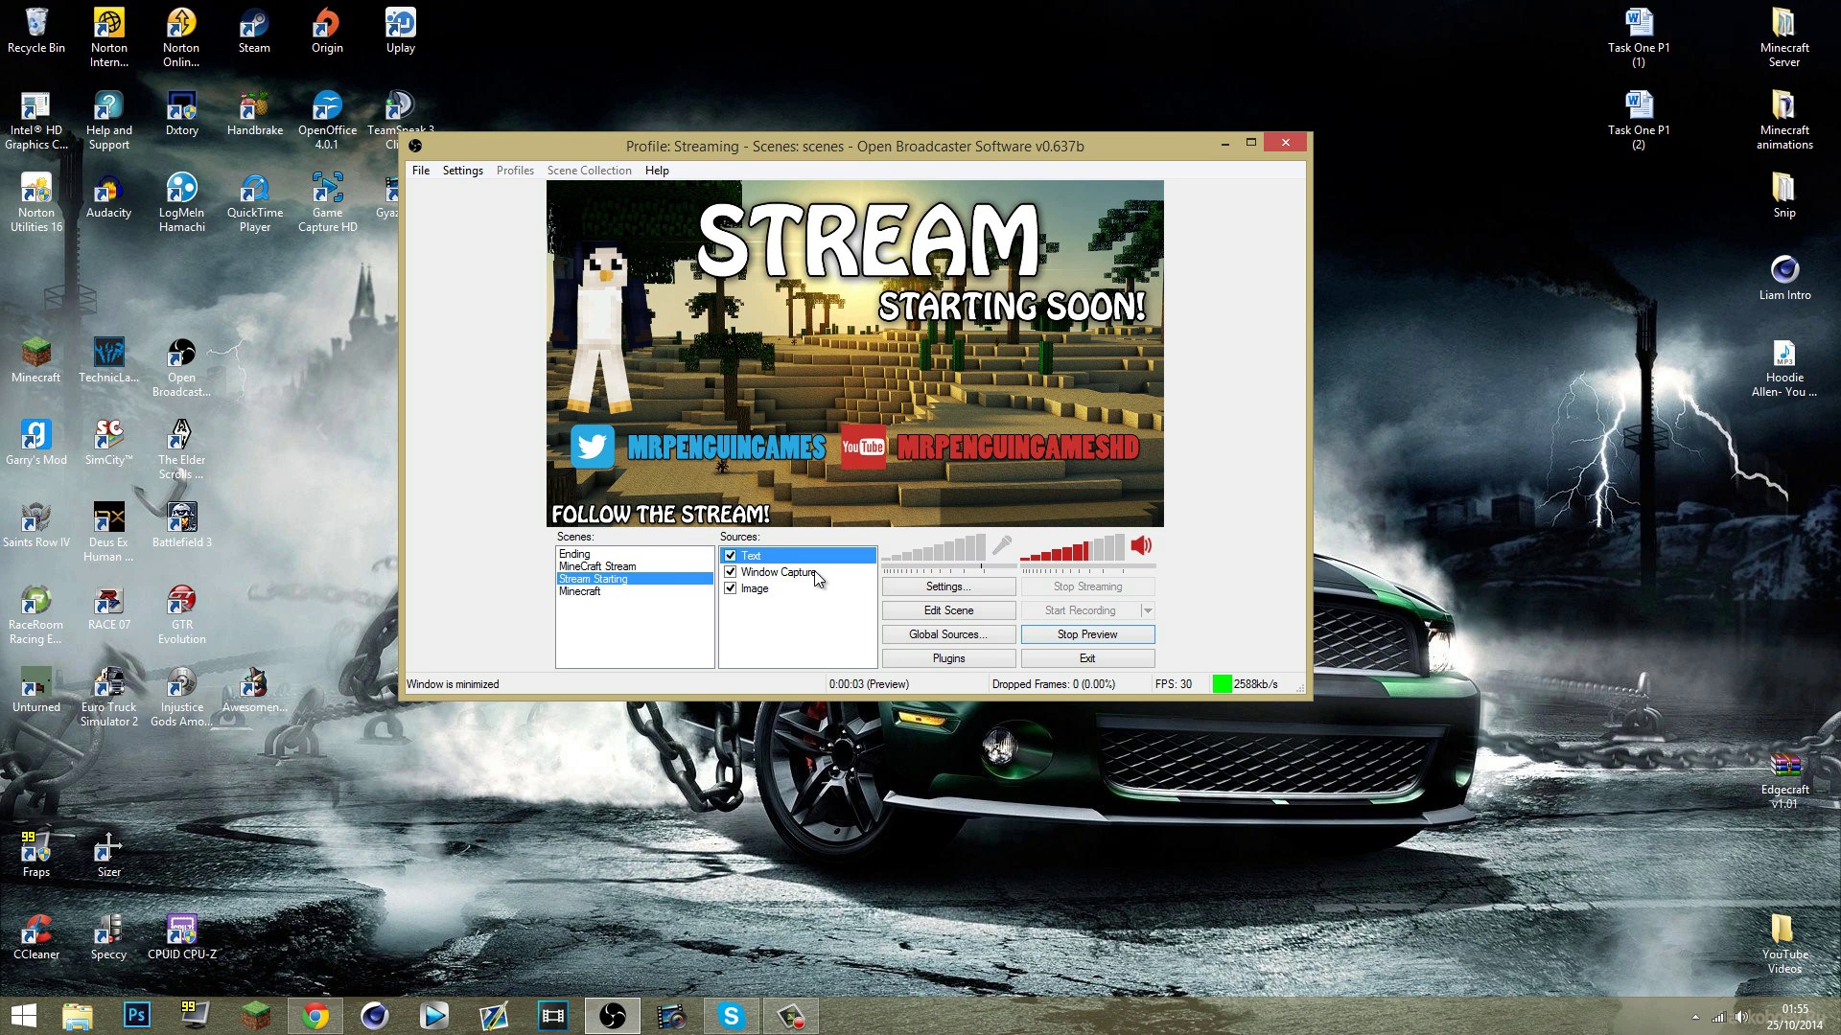
{"action": "left_click", "coordinate": [814, 589]}
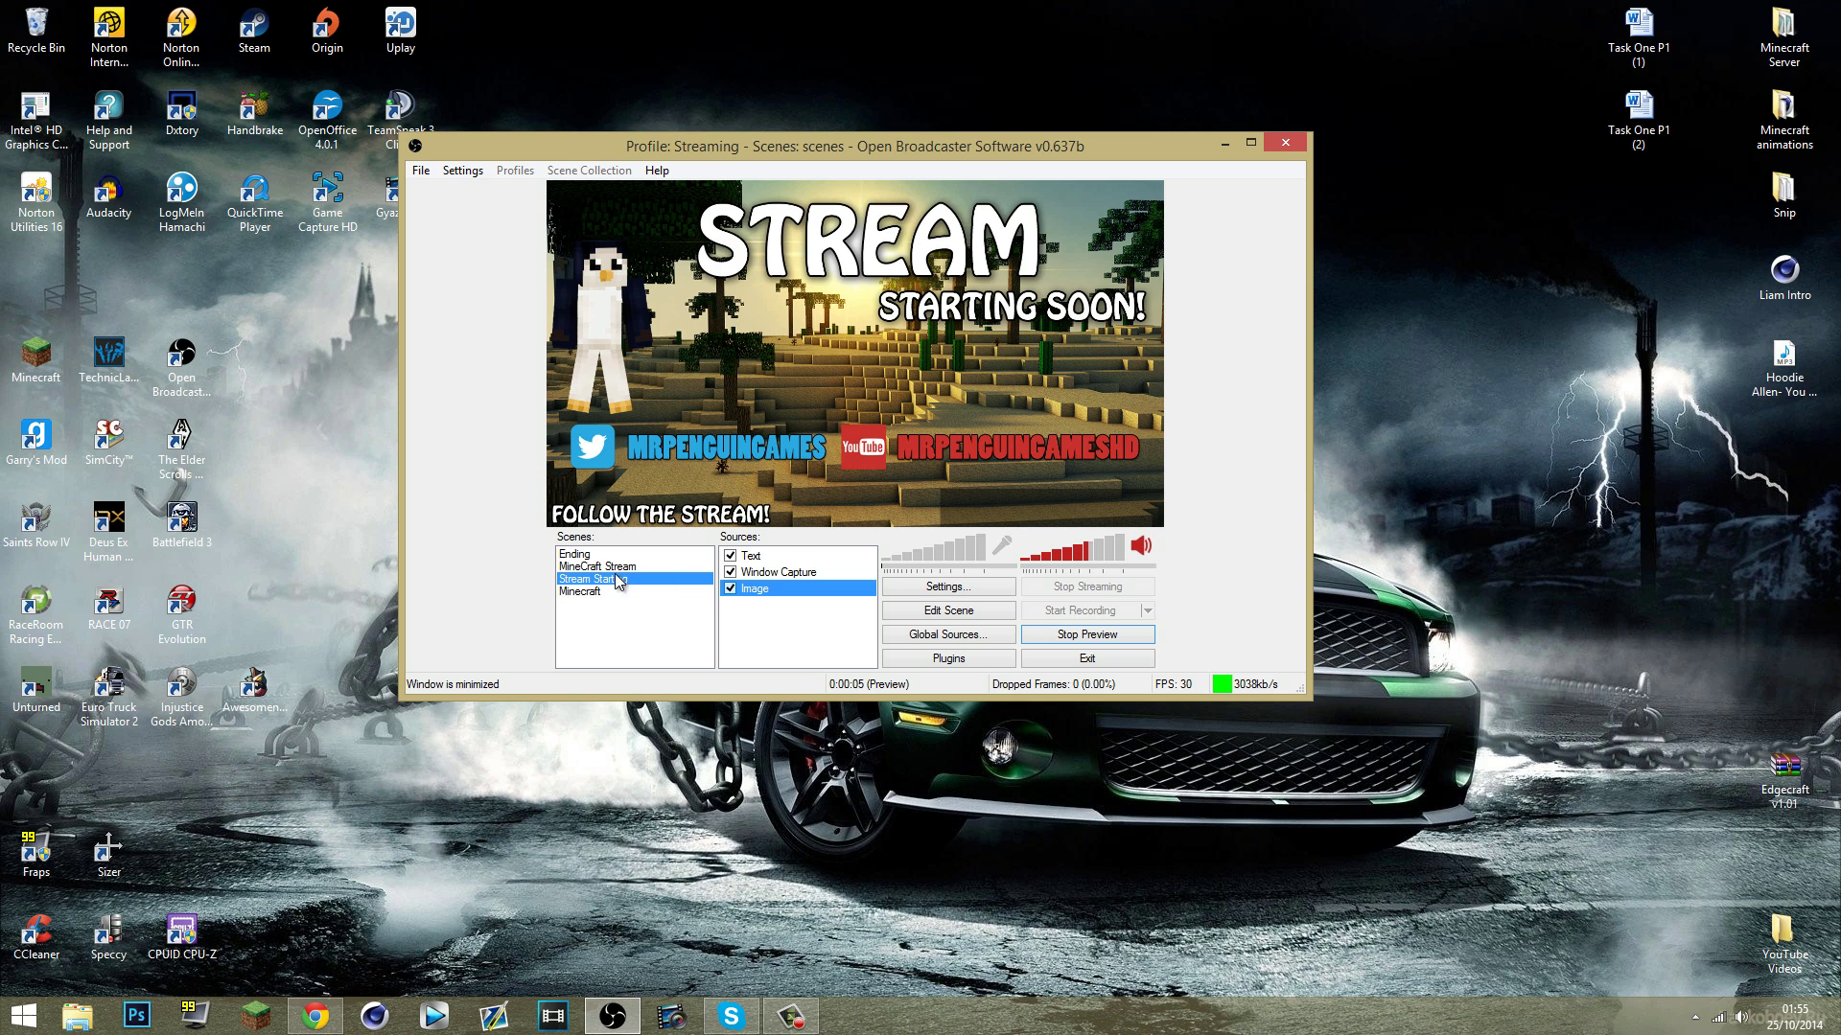
{"action": "left_click", "coordinate": [601, 568]}
{"action": "left_click", "coordinate": [762, 621]}
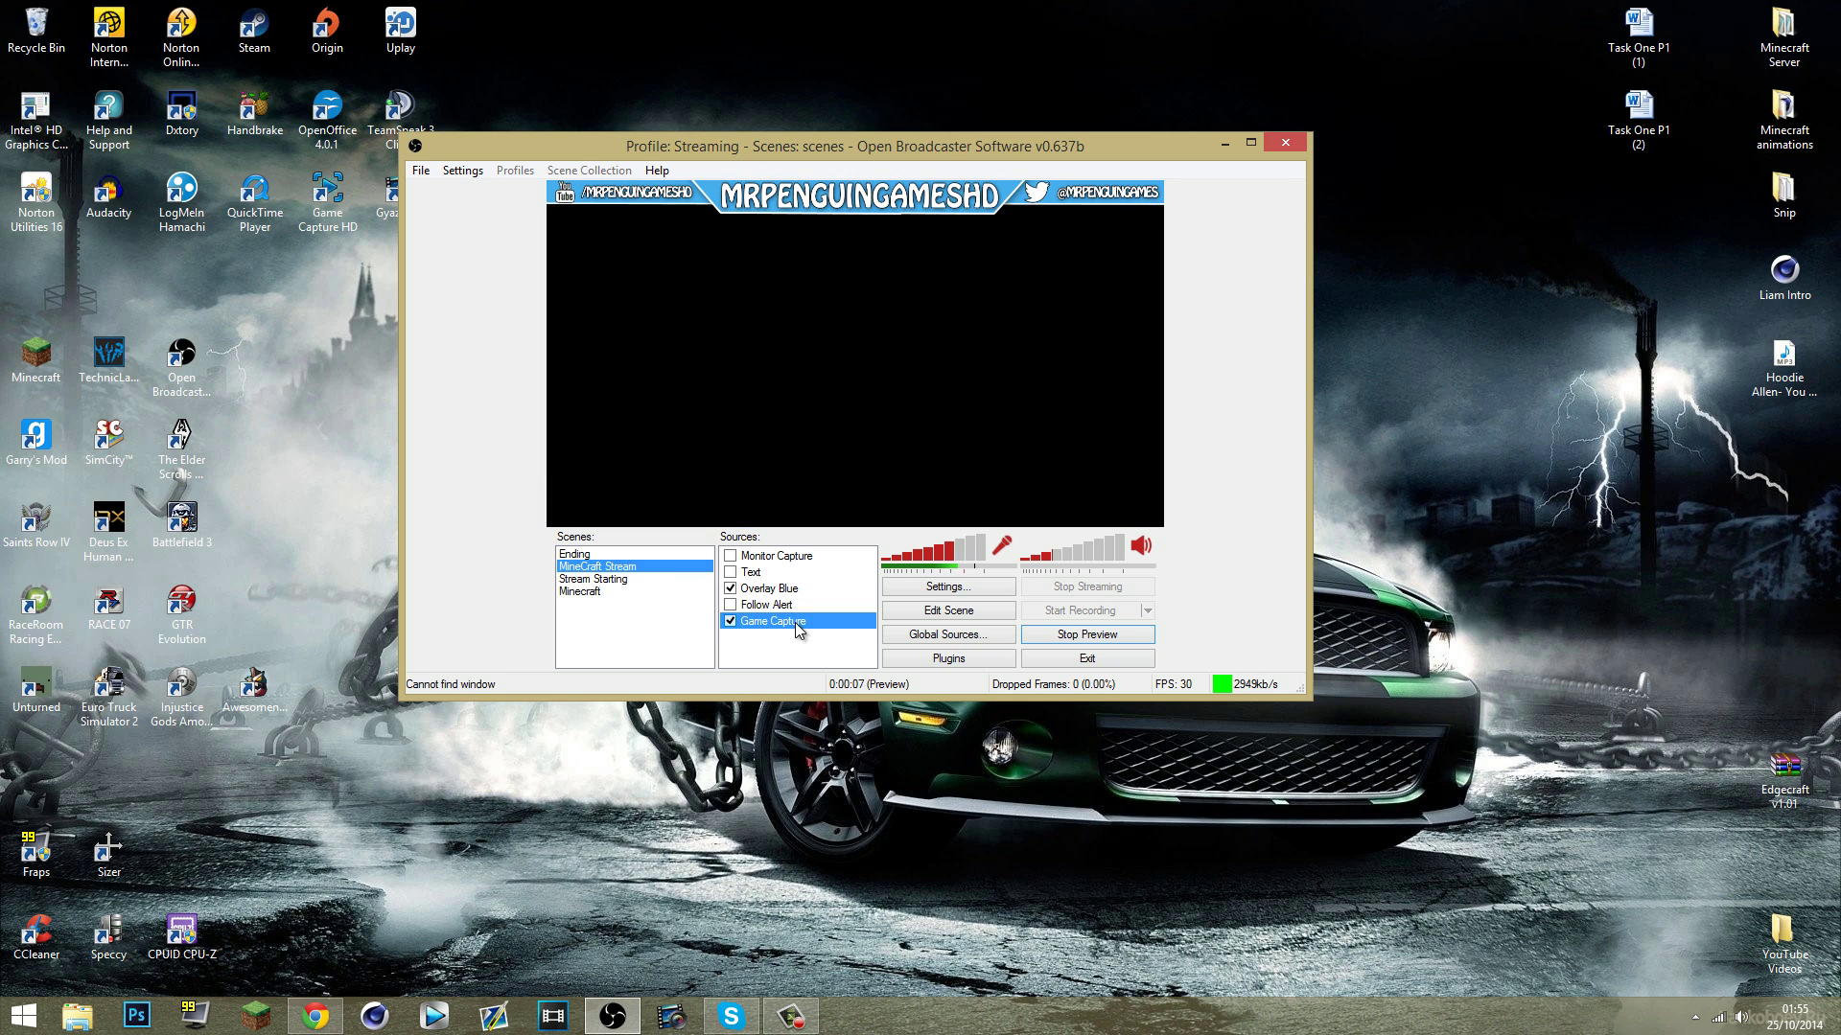
{"action": "left_click", "coordinate": [776, 590]}
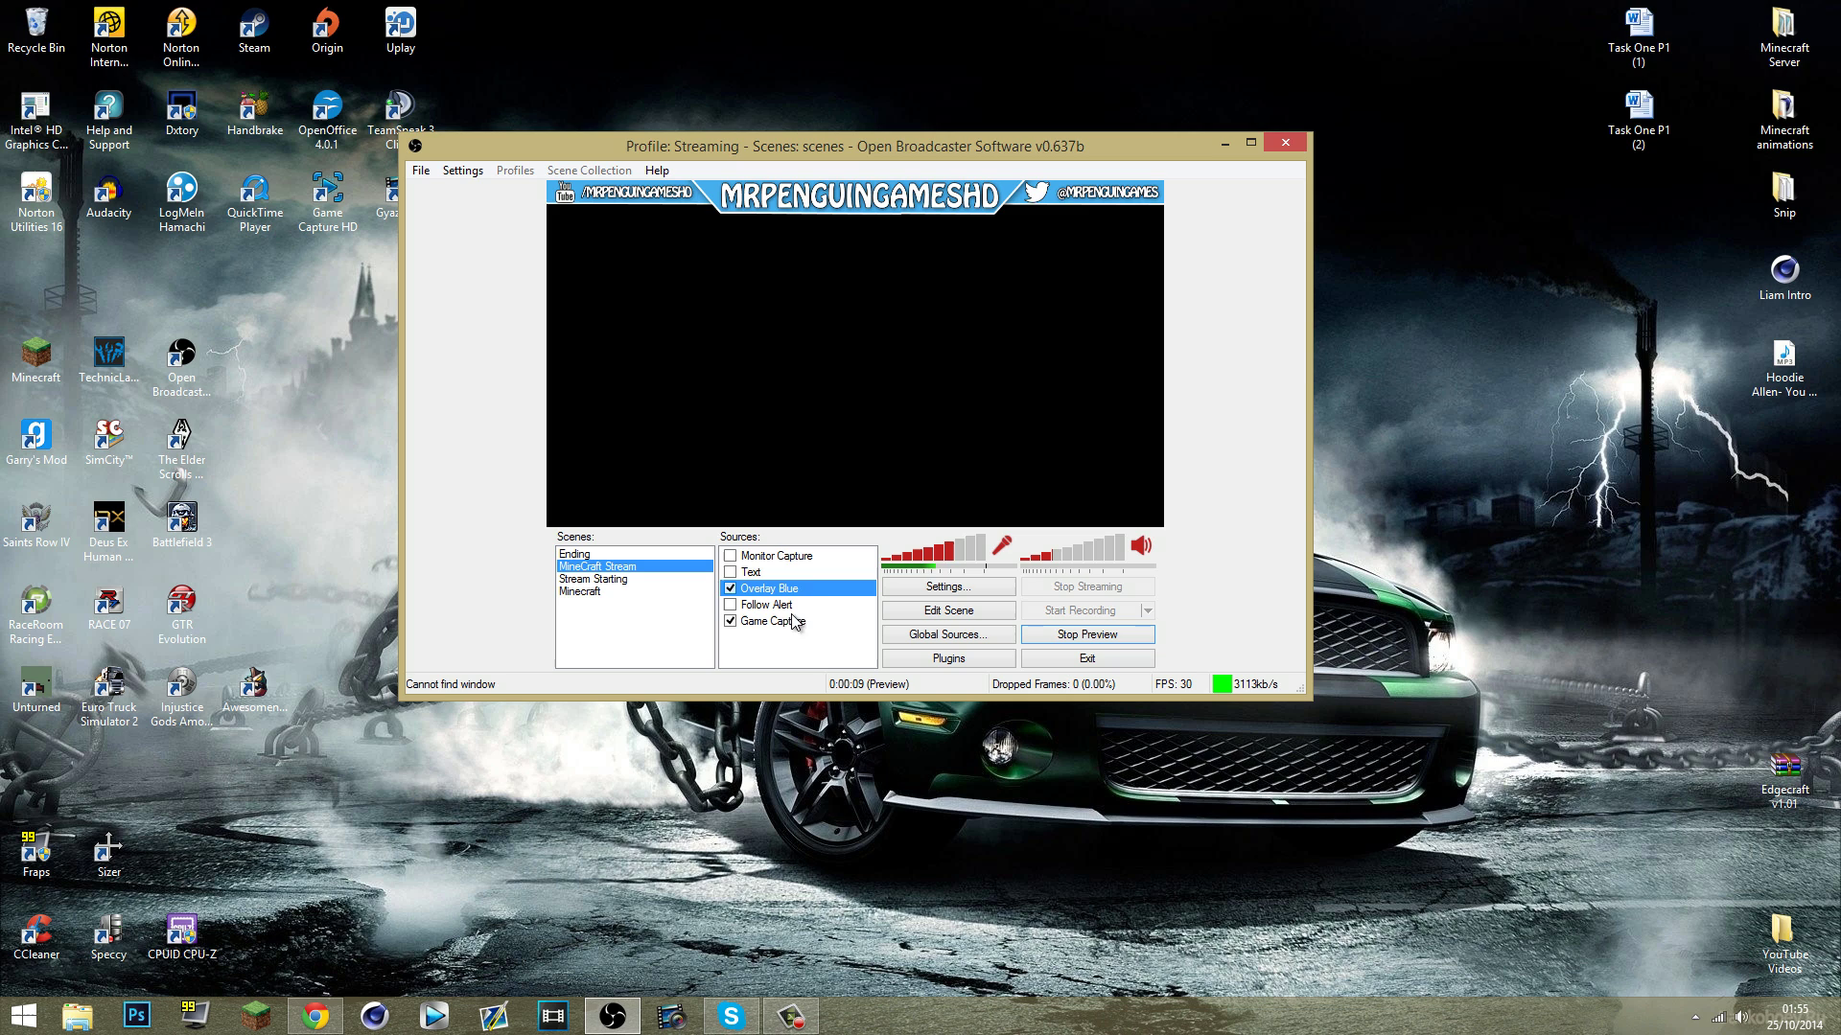
{"action": "left_click", "coordinate": [599, 555]}
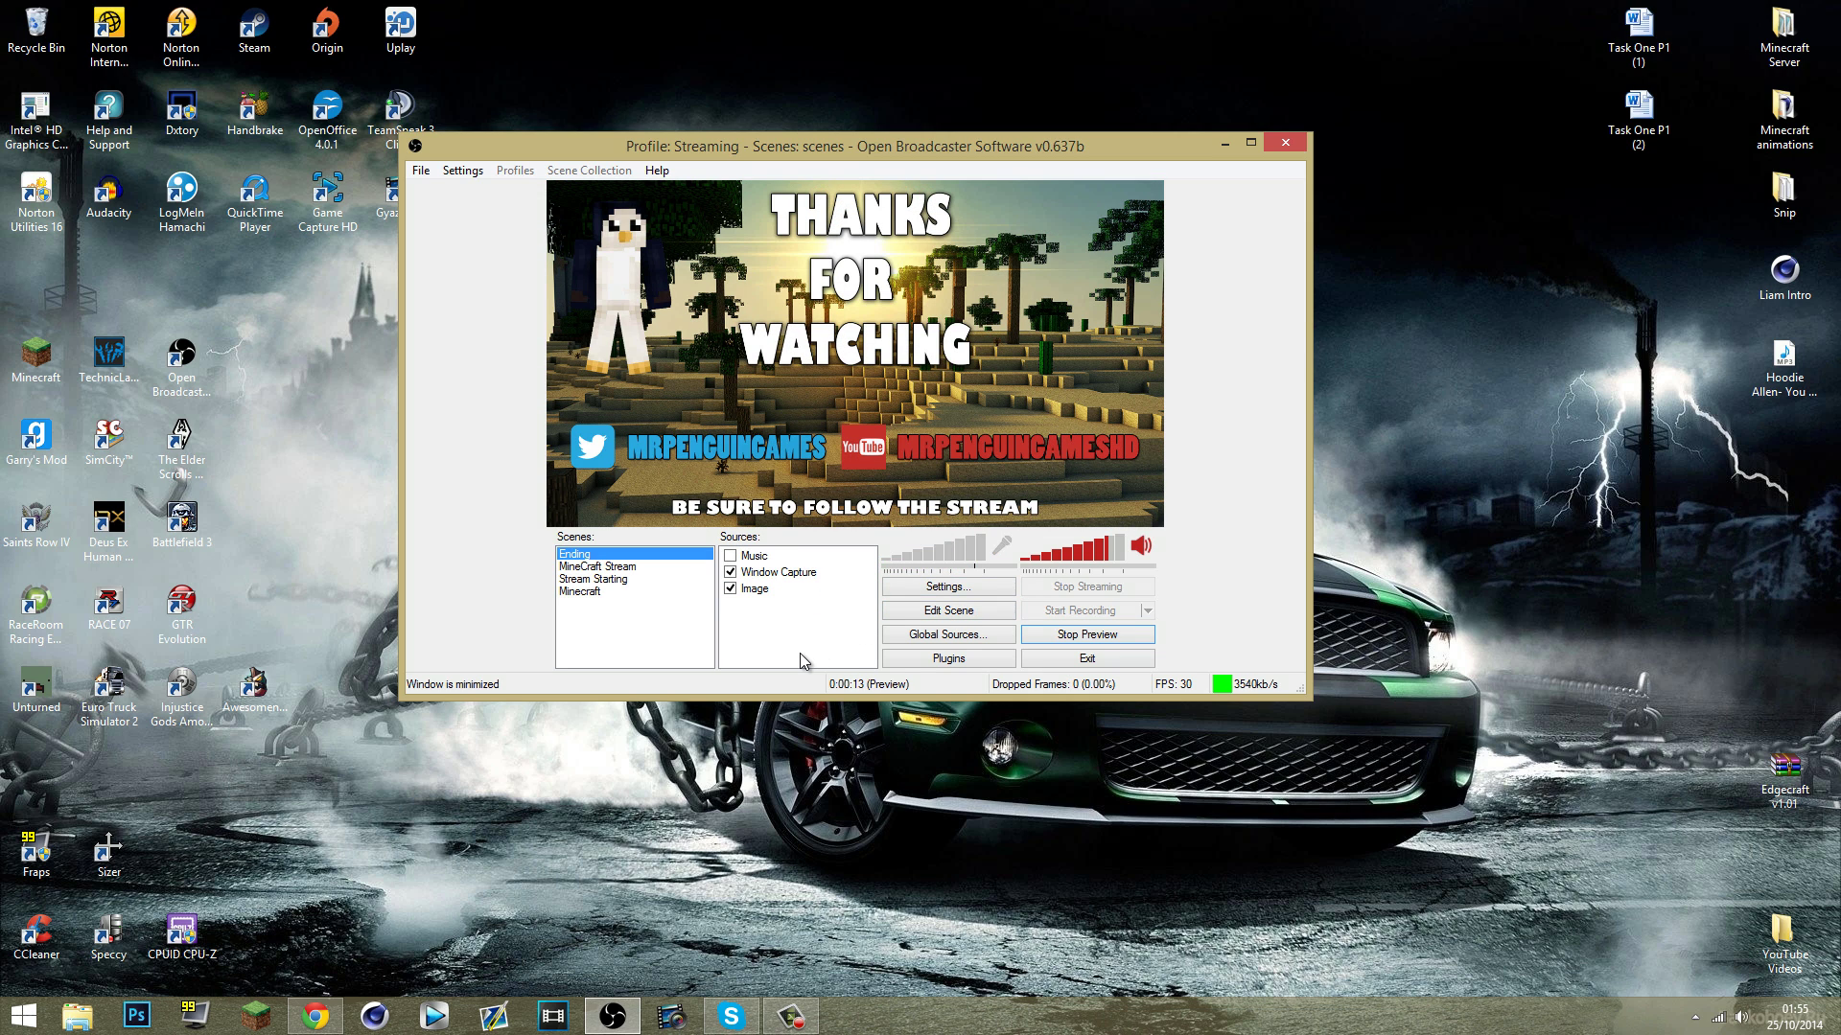
{"action": "left_click", "coordinate": [1080, 636]}
{"action": "left_click_drag", "start_coordinate": [916, 146], "coordinate": [1031, 199]}
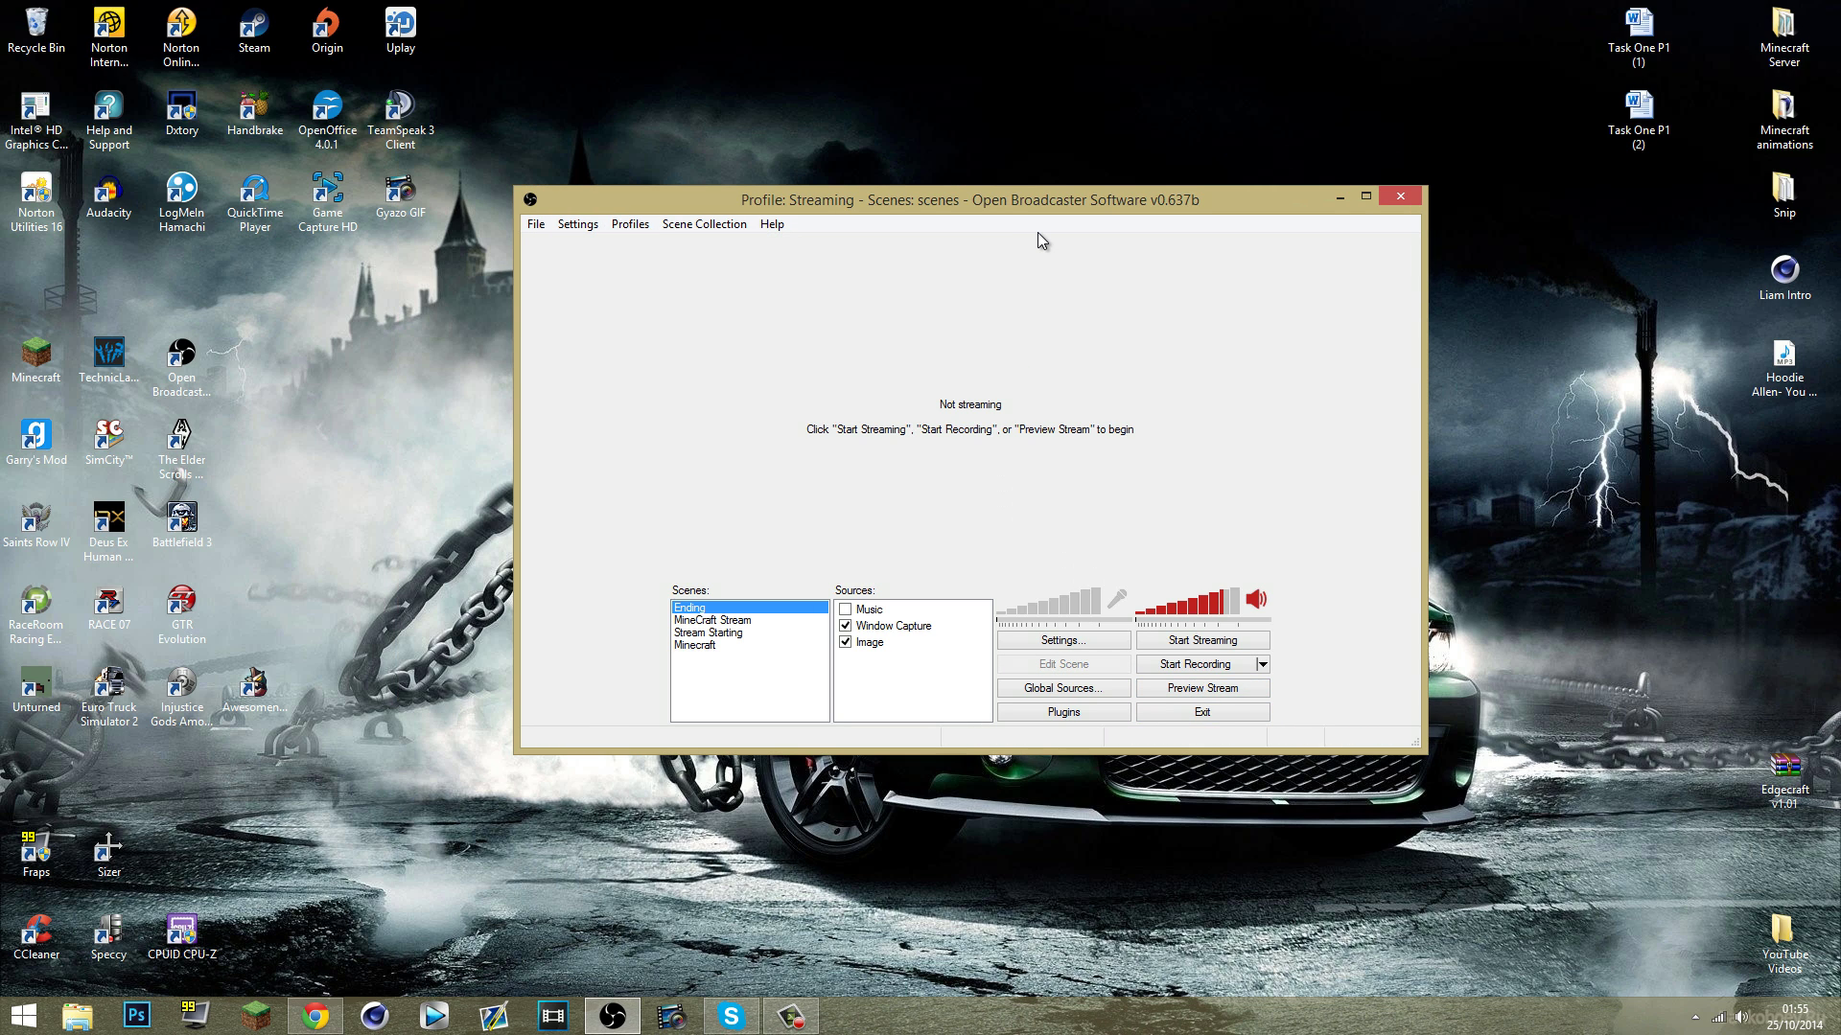